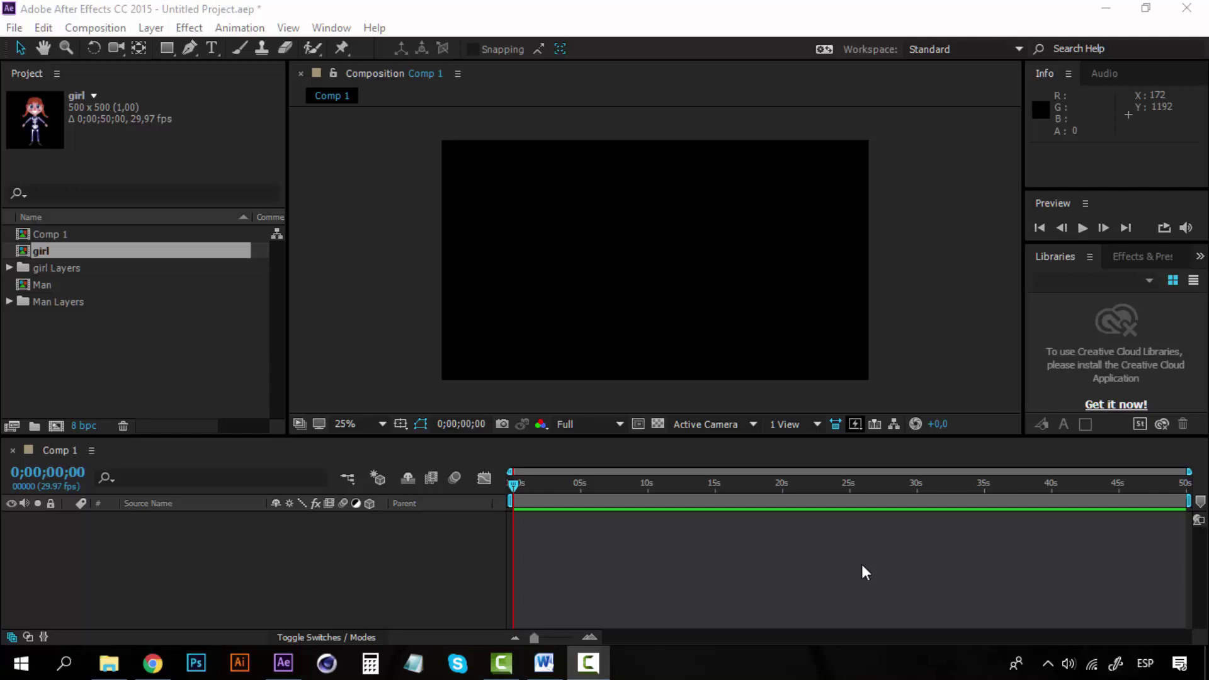
Add the girl composition to Comp 1, scale it to about 198% and shift it left
click(470, 22)
click(472, 24)
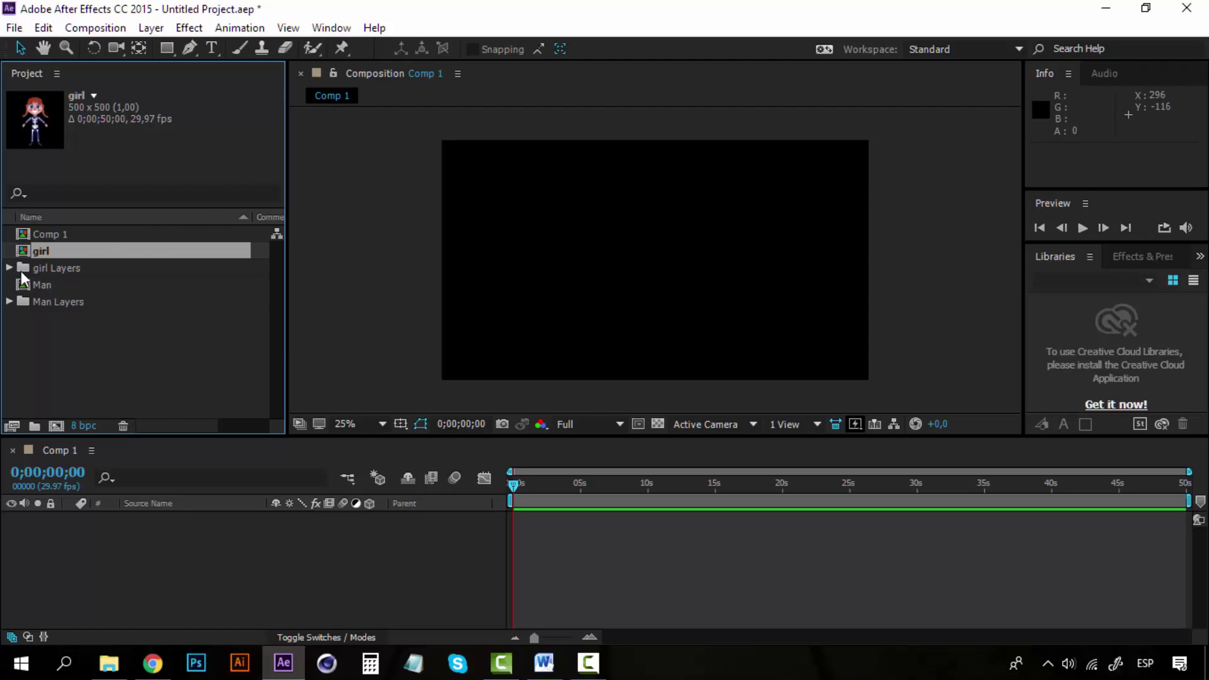
drag(35, 253, 682, 266)
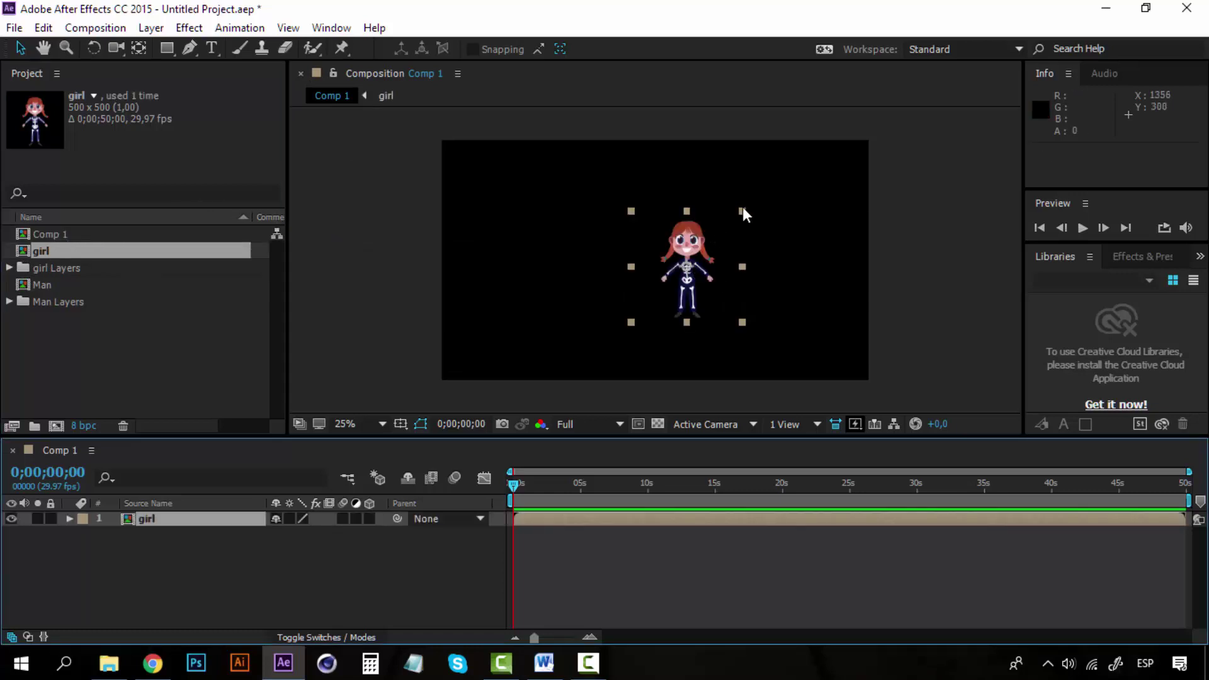
drag(742, 212, 828, 149)
drag(693, 205, 653, 204)
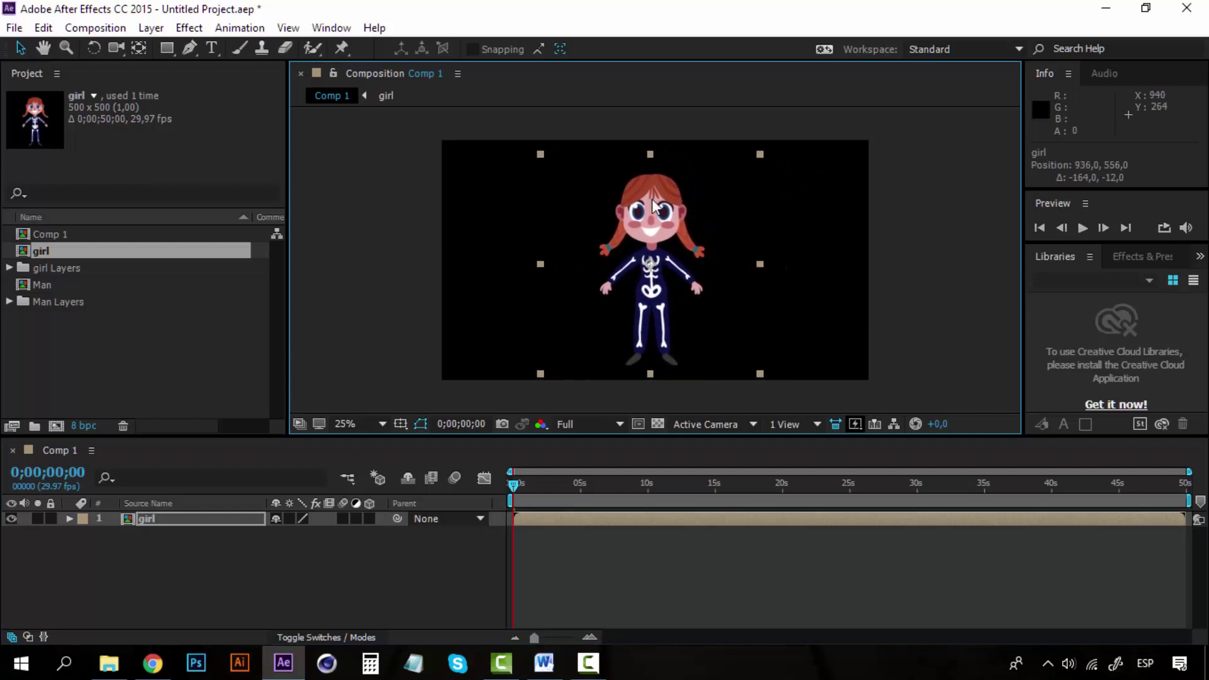
Open the girl precomp at 100% zoom to see its body-part layers
click(146, 520)
double_click(146, 520)
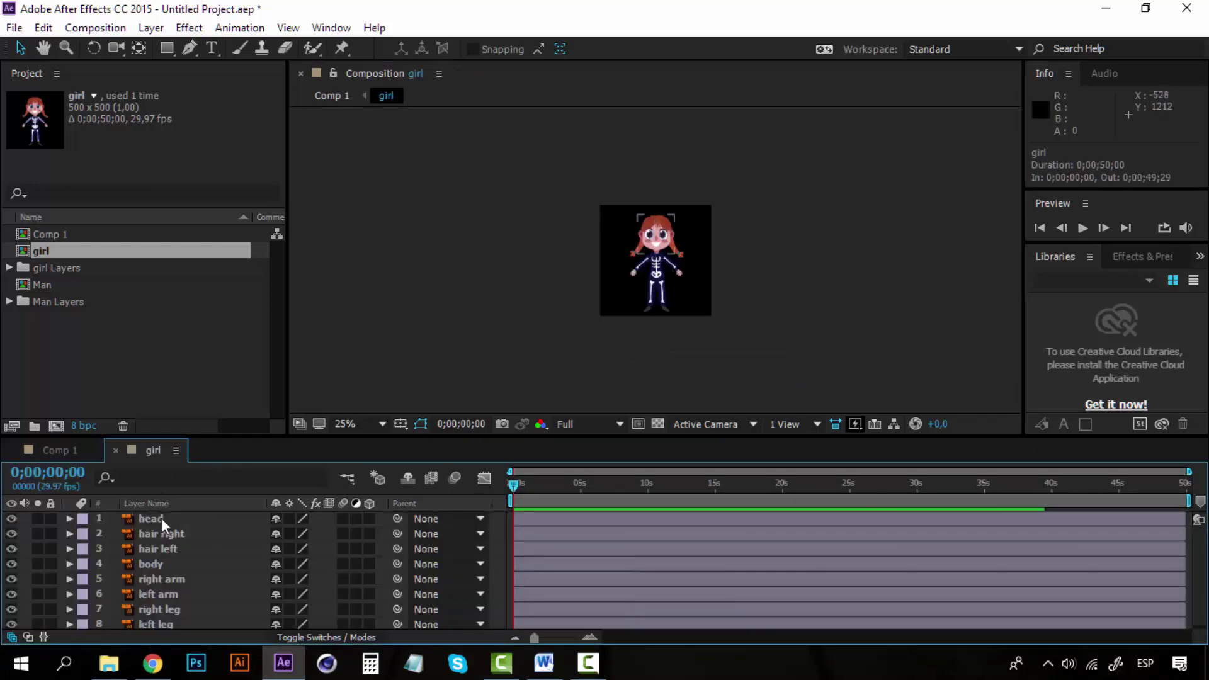
click(160, 560)
click(796, 258)
key(period)
key(period)
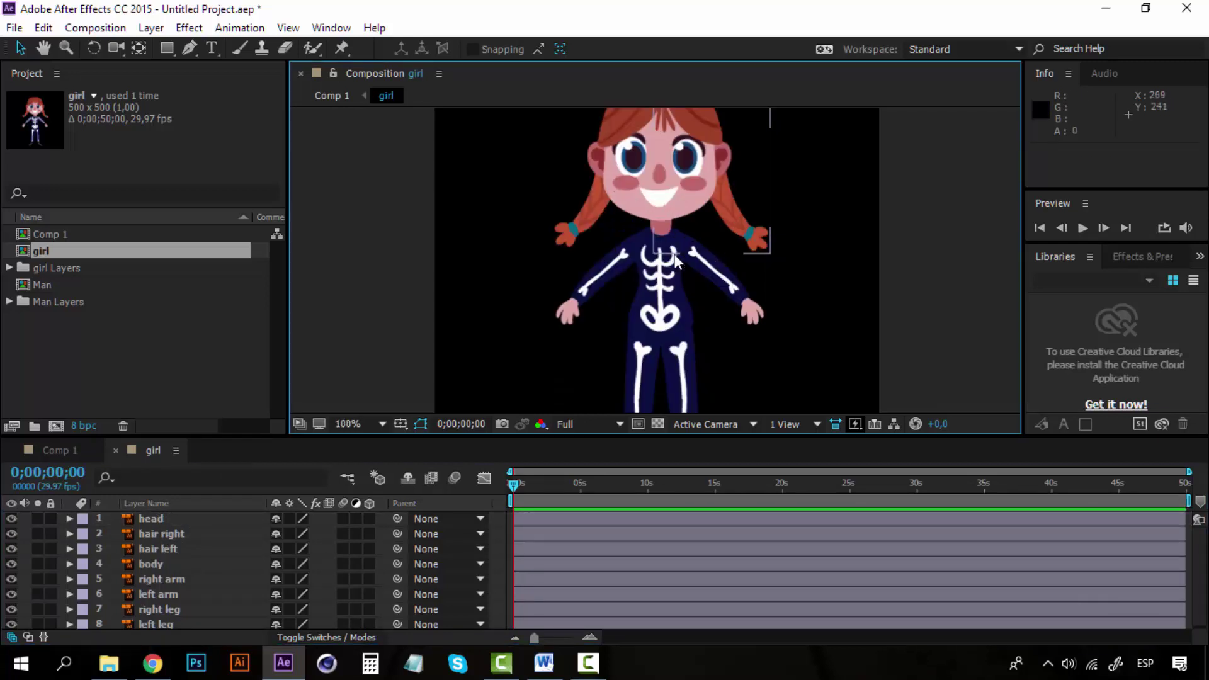
Hide and reshow the head, right braid, left braid and body layers to identify each part
click(153, 532)
click(153, 518)
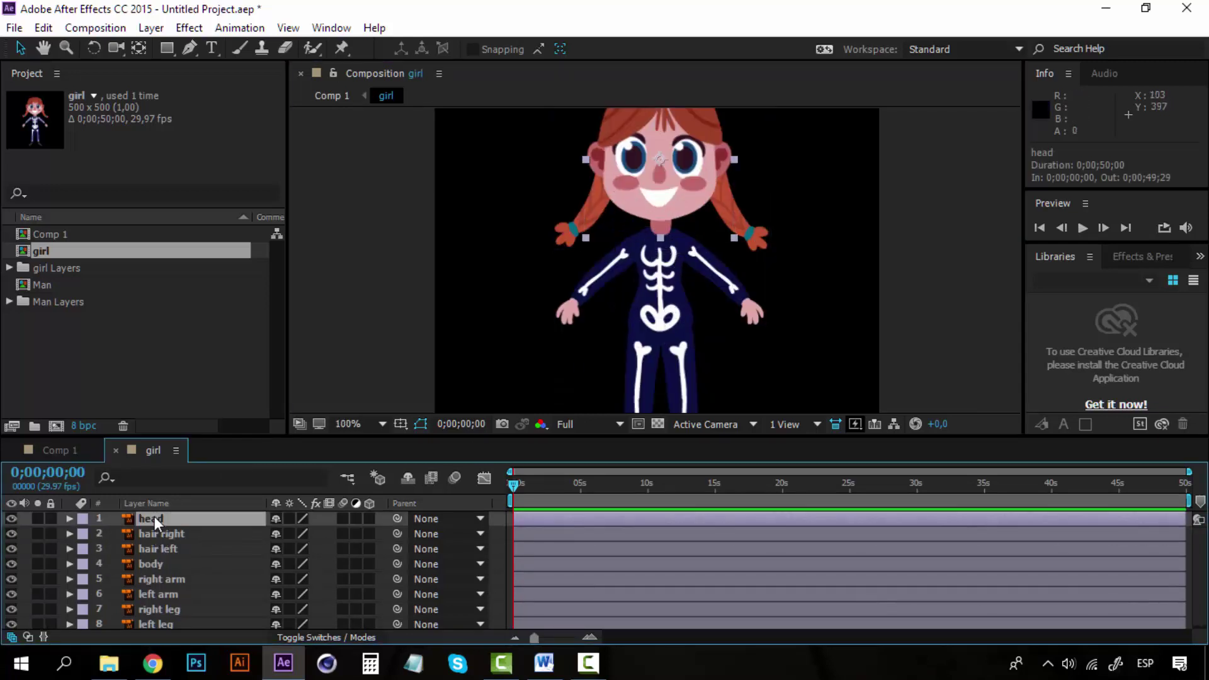
click(11, 518)
click(10, 518)
click(11, 533)
click(11, 533)
click(11, 549)
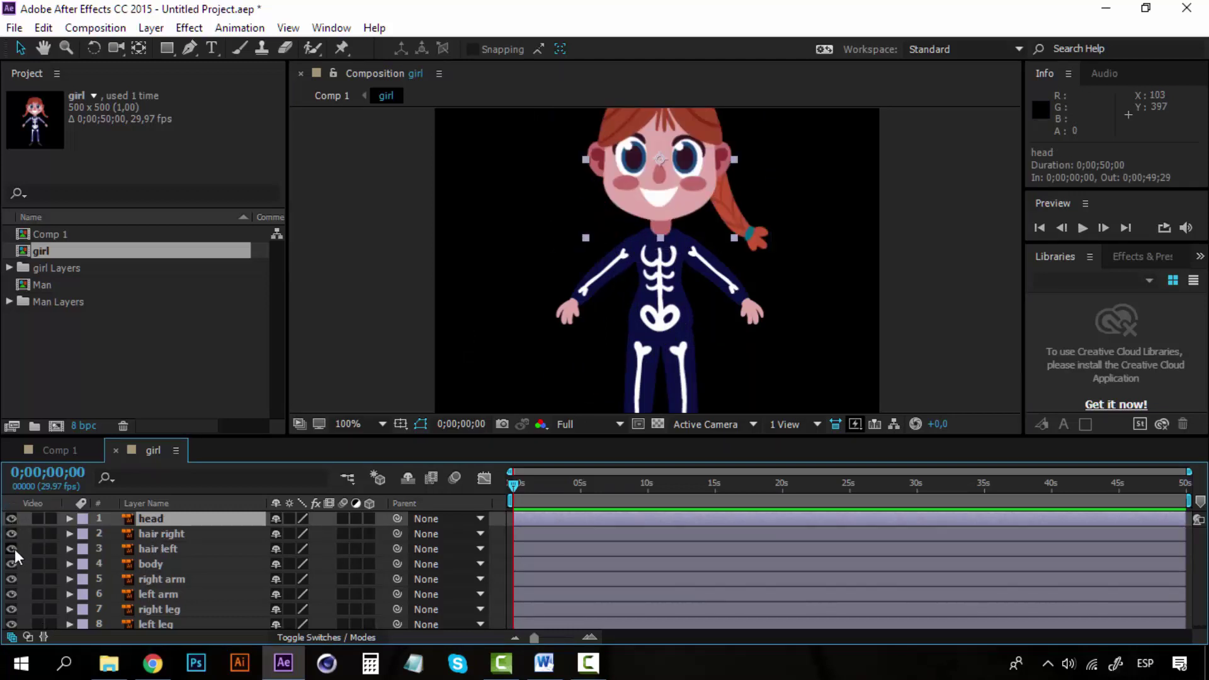
click(12, 549)
click(10, 563)
click(10, 562)
Hide and reshow the arm and leg layers, then zoom in on the torso at 200%
click(14, 578)
click(14, 579)
click(10, 593)
click(10, 594)
click(10, 609)
click(11, 609)
click(11, 624)
click(11, 623)
key(h)
drag(602, 348, 502, 299)
key(v)
key(period)
key(comma)
key(comma)
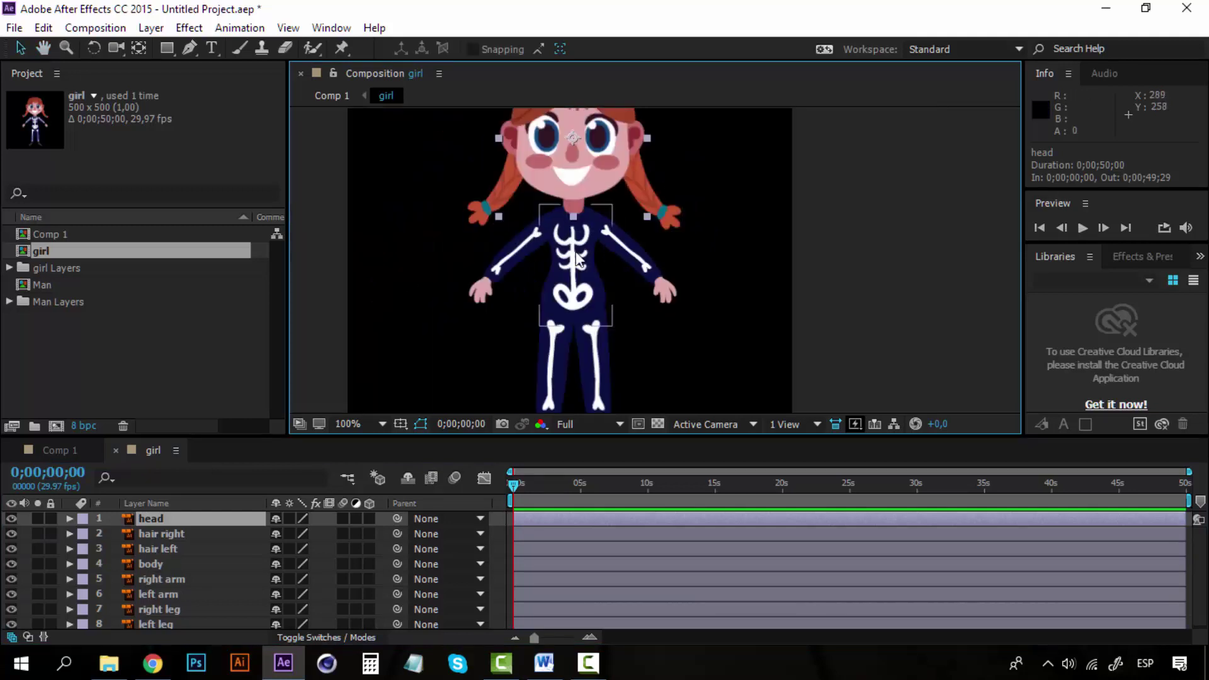
key(period)
key(period)
Switch to the Puppet Pin tool and frame the girl's face and arms at 200%
key(comma)
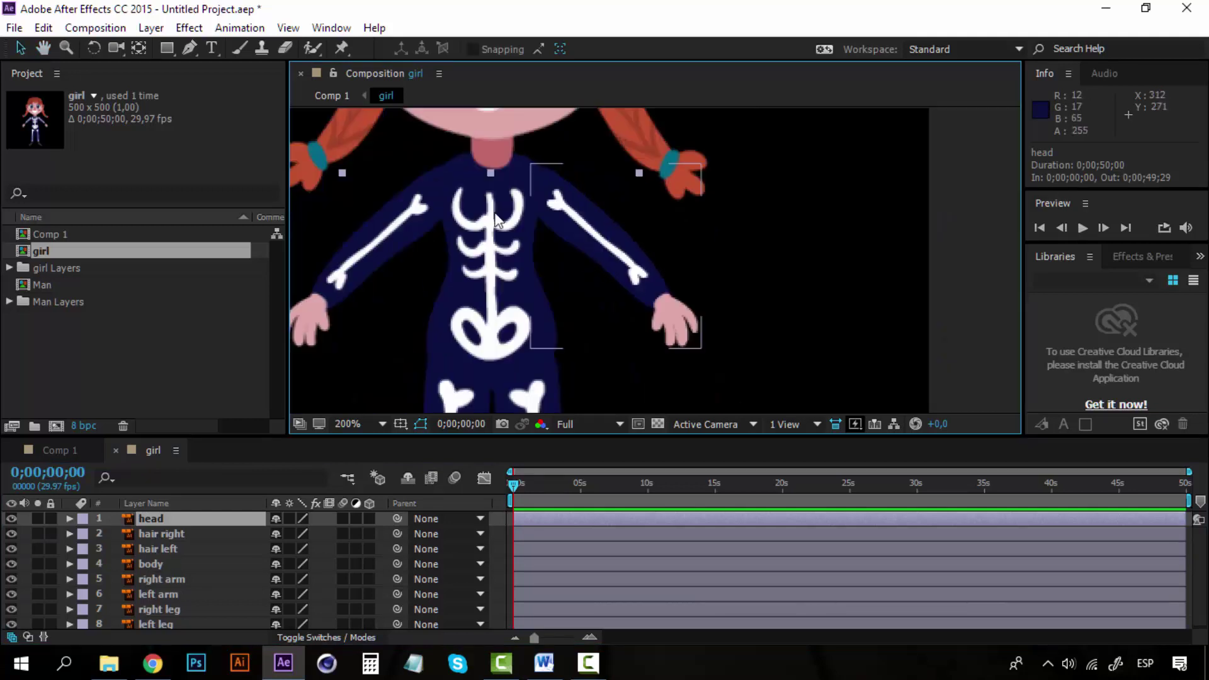
click(341, 49)
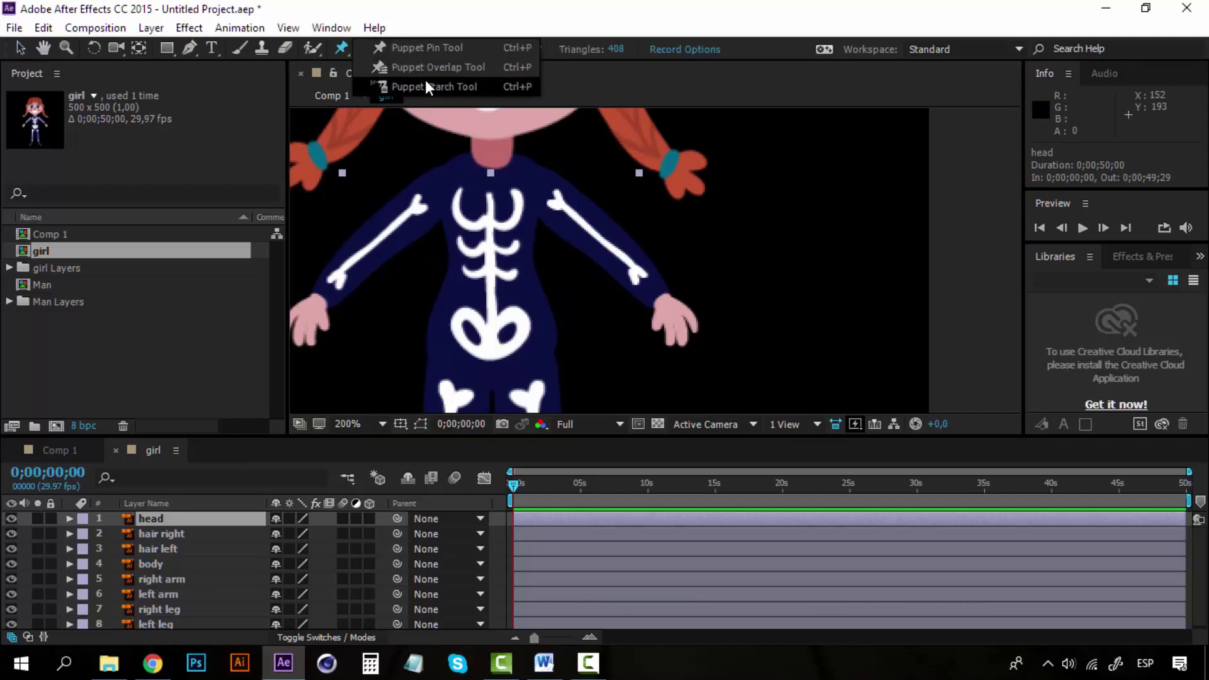
click(428, 48)
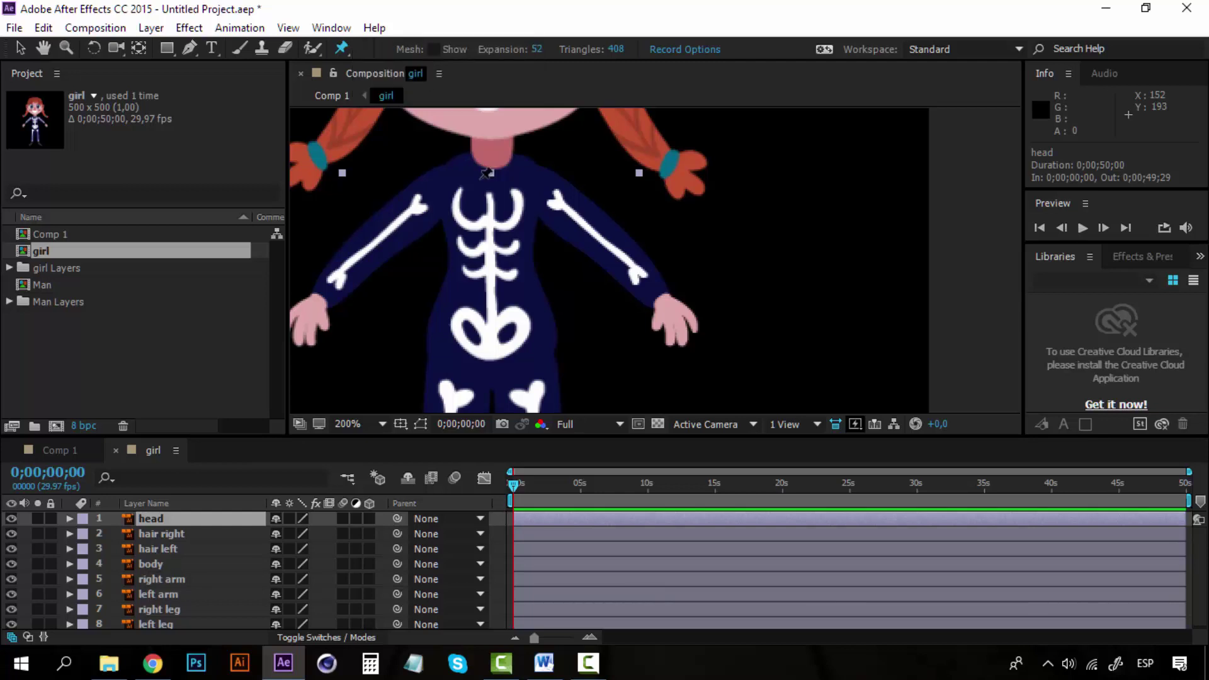
drag(541, 264, 527, 312)
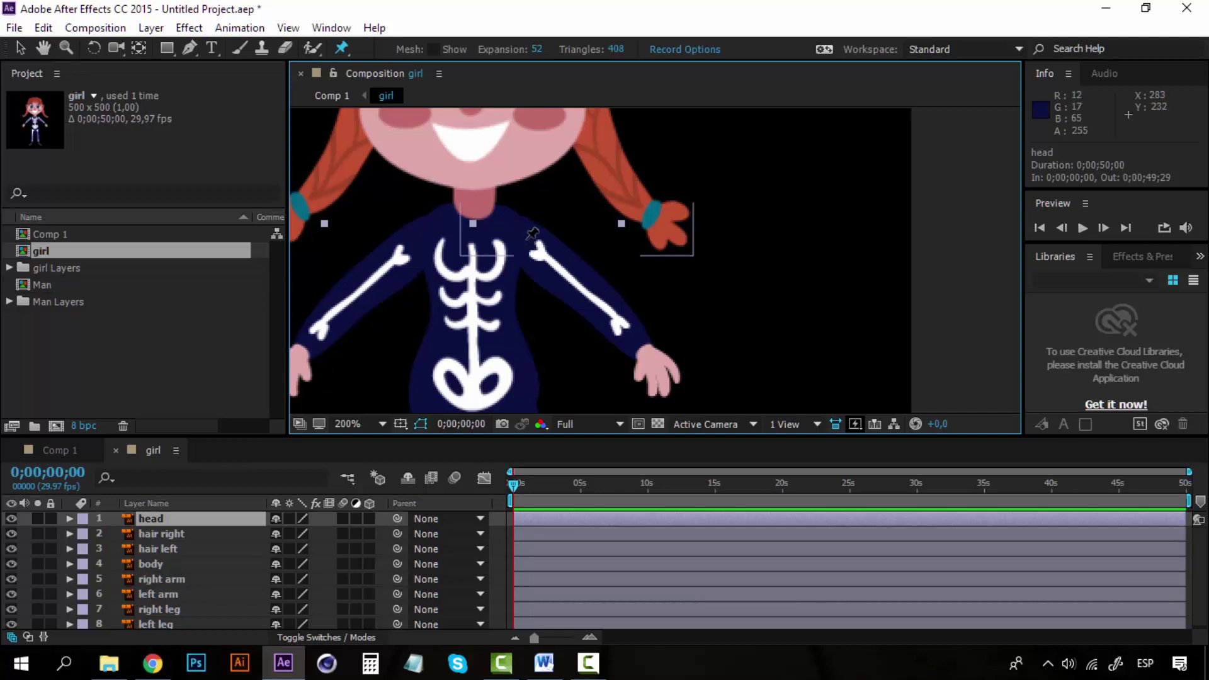
Place puppet pins on the right arm at the shoulder, elbow and hand
click(533, 245)
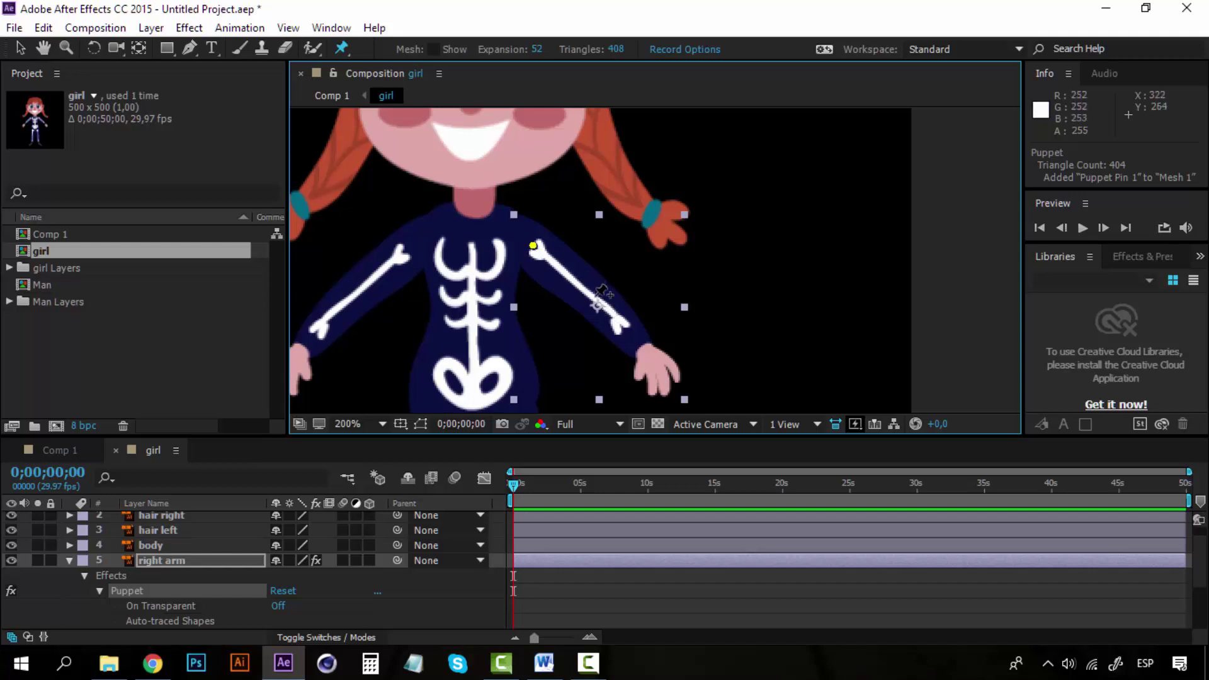
click(592, 294)
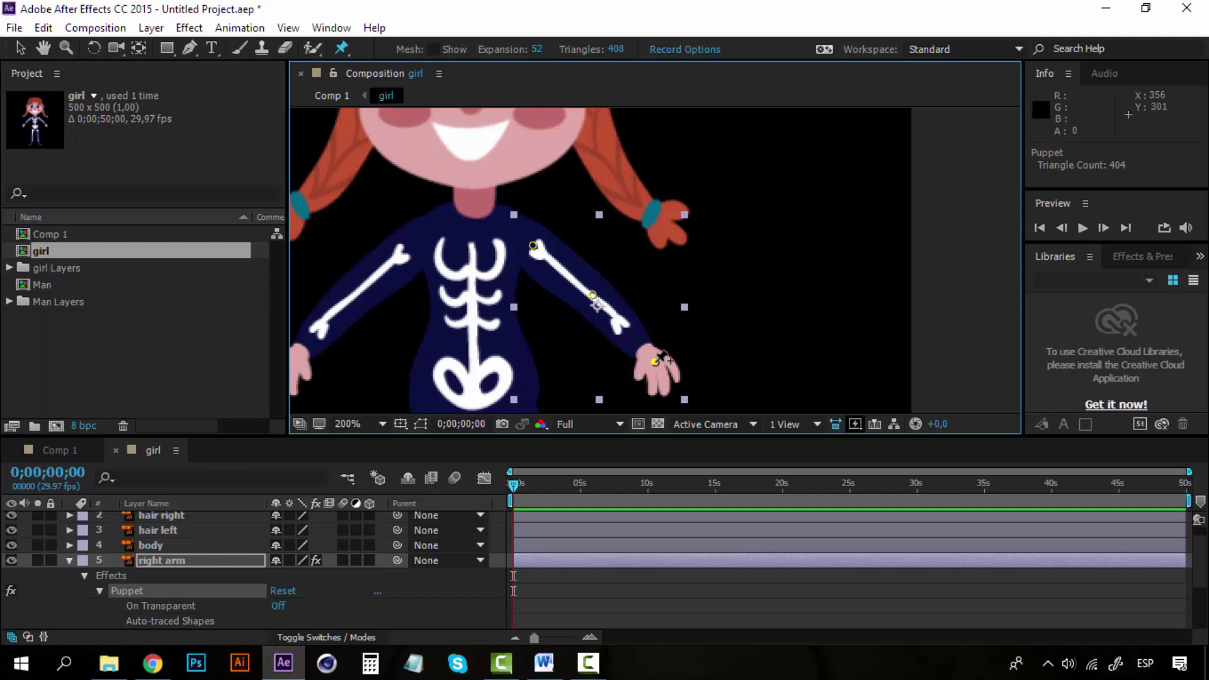
click(655, 363)
Move the hand, elbow and shoulder pins to bend the right arm slightly
mouse_move(655, 364)
mouse_down()
mouse_move(684, 333)
mouse_move(686, 356)
mouse_move(679, 321)
mouse_move(595, 374)
mouse_move(651, 356)
mouse_move(682, 327)
mouse_move(689, 365)
mouse_move(680, 339)
mouse_move(608, 374)
mouse_move(529, 373)
mouse_move(600, 376)
mouse_move(644, 362)
mouse_up()
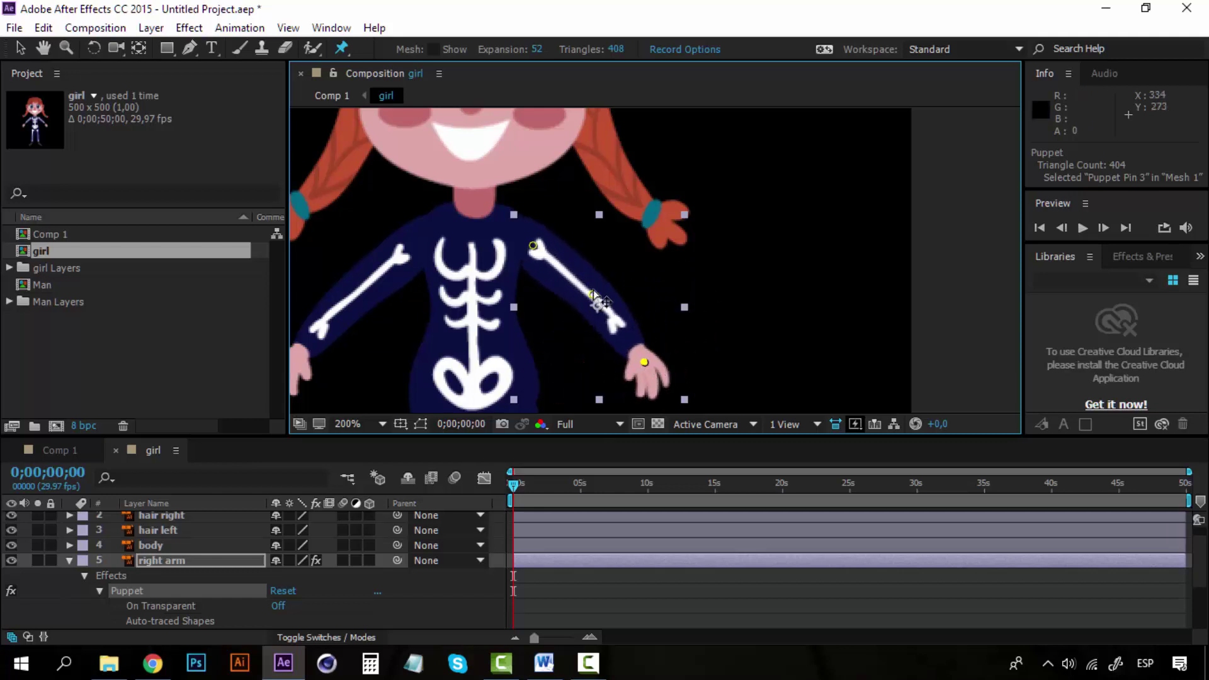
mouse_move(592, 291)
mouse_down()
mouse_move(614, 255)
mouse_move(579, 297)
mouse_move(542, 303)
mouse_move(584, 302)
mouse_move(603, 272)
mouse_move(620, 315)
mouse_move(592, 296)
mouse_move(595, 282)
mouse_up()
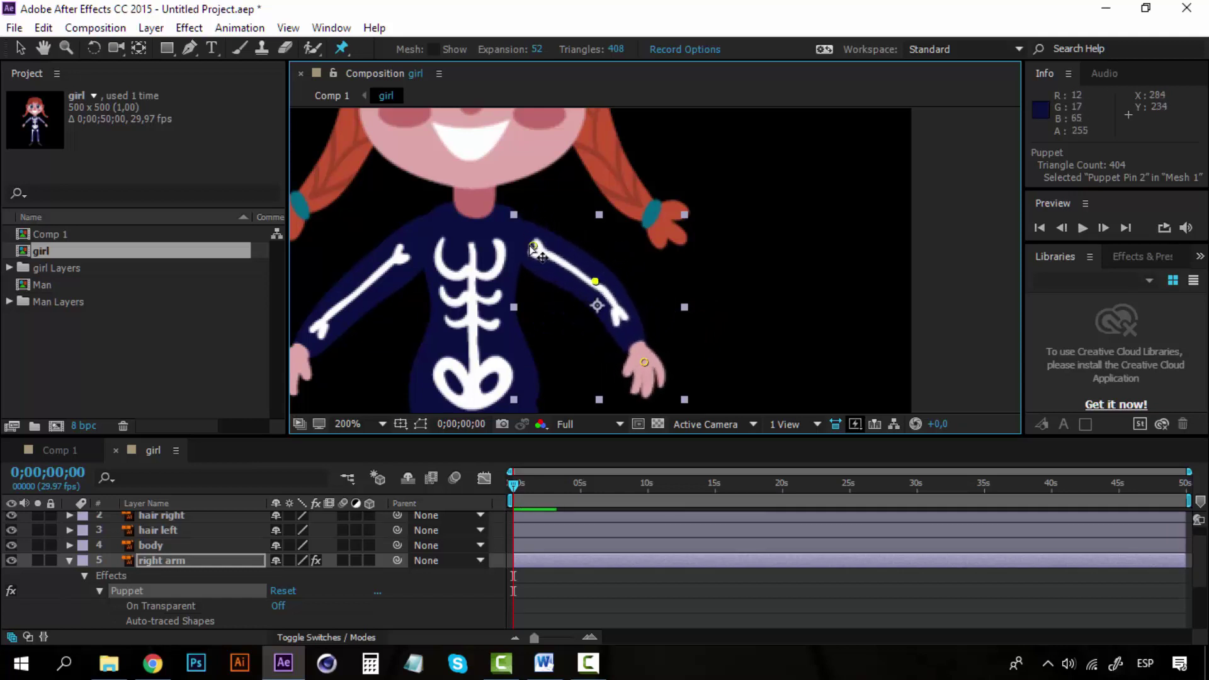
mouse_move(533, 246)
mouse_down()
mouse_move(561, 249)
mouse_move(521, 239)
mouse_up()
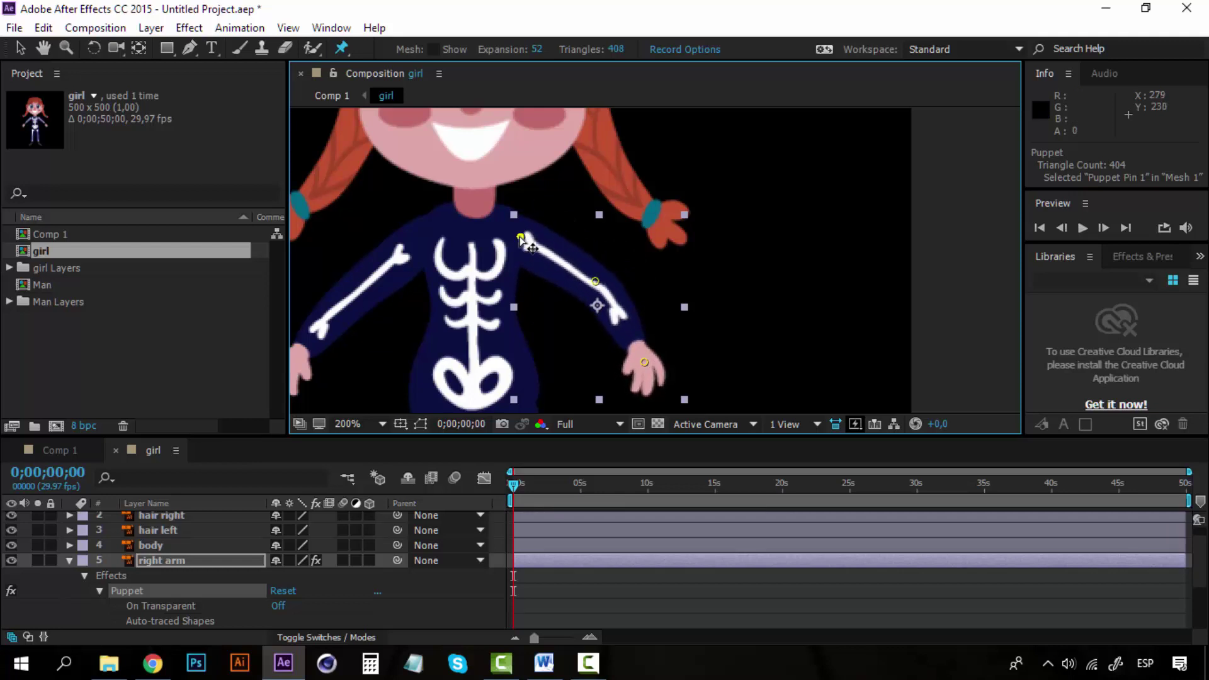
key(comma)
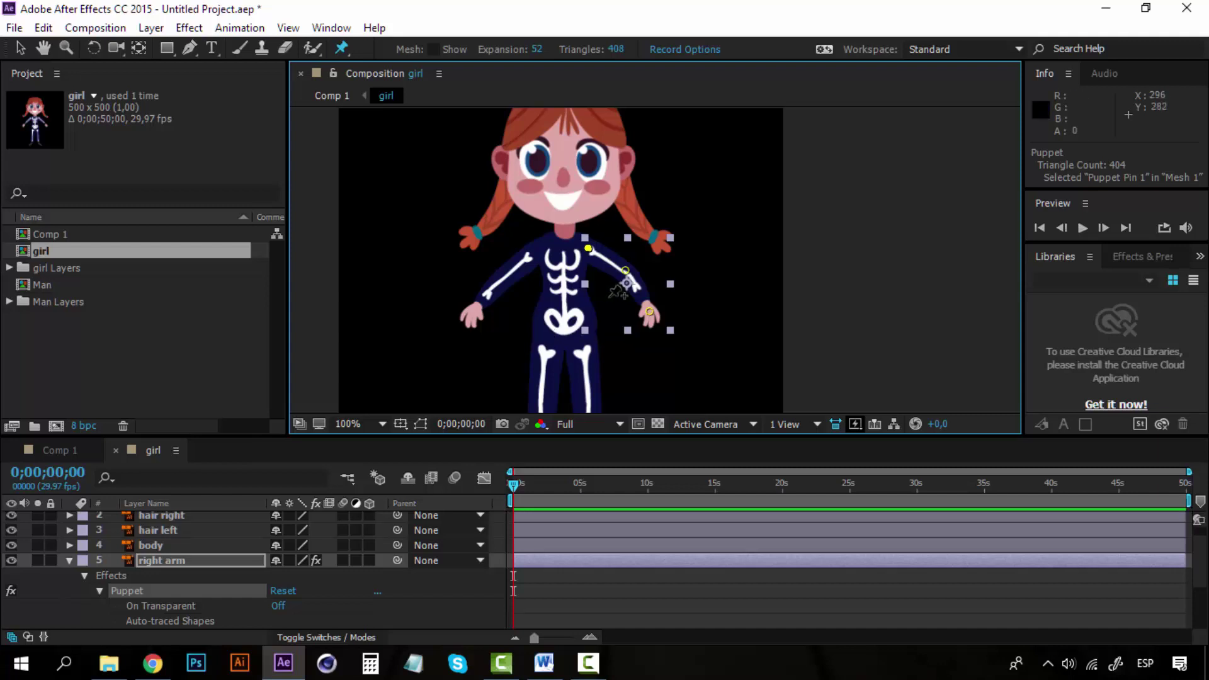
key(period)
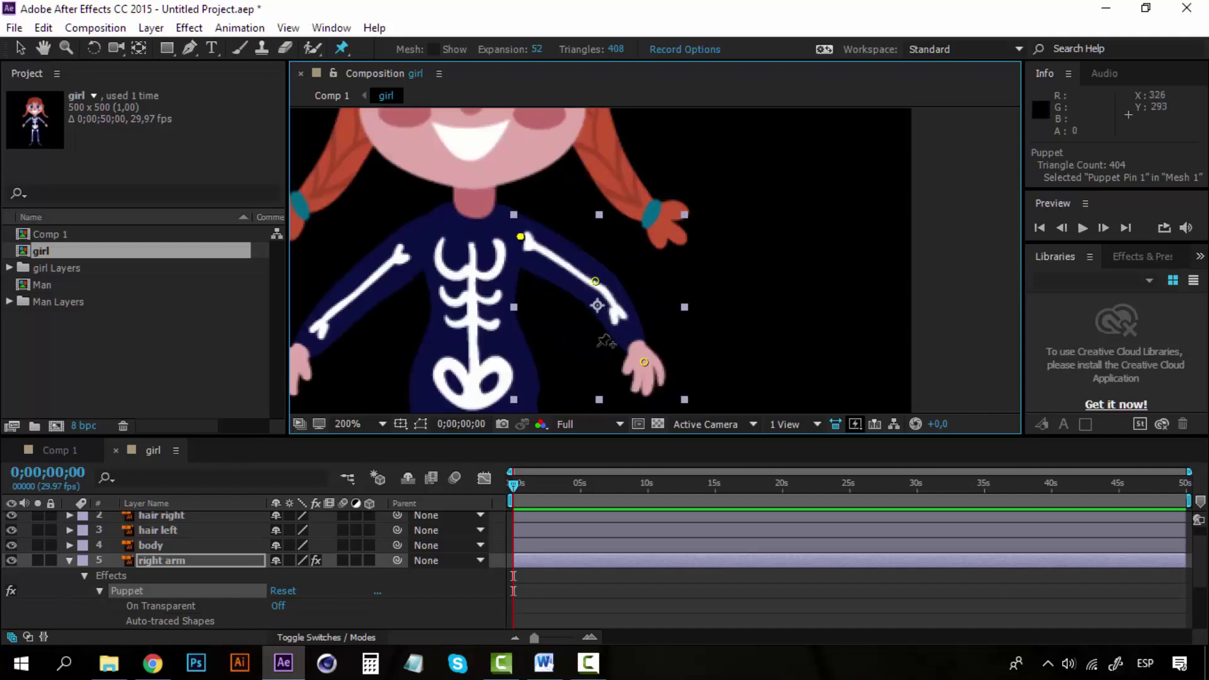
scroll(563, 318, up, 2)
scroll(569, 330, down, 2)
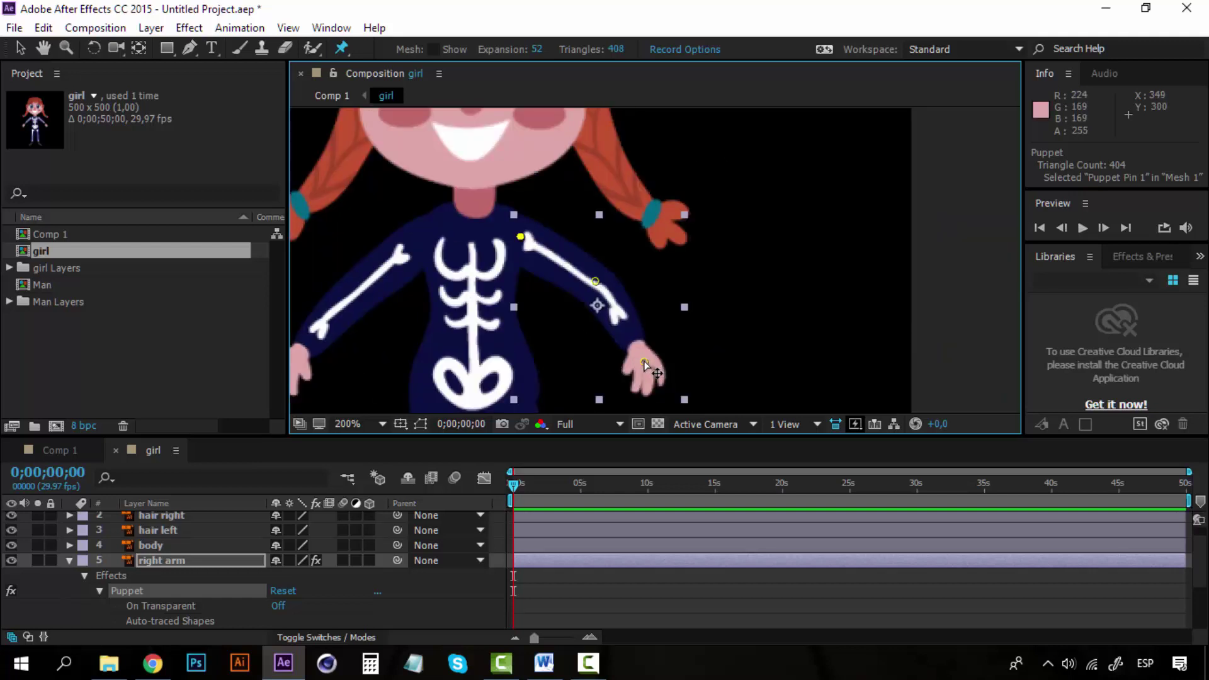
drag(643, 362, 648, 372)
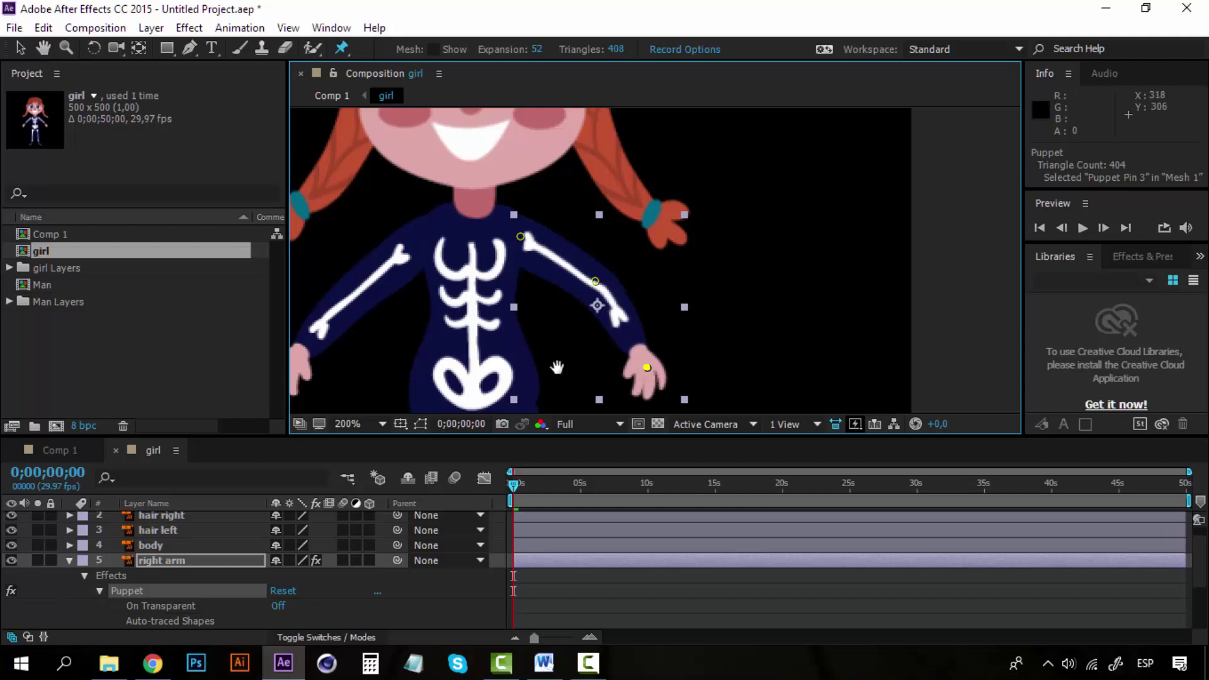
key(h)
drag(544, 363, 588, 319)
Expand the right arm's Effects > Puppet > Mesh 1 to show Triangles 408 and Expansion 52.0
key(ctrl+p)
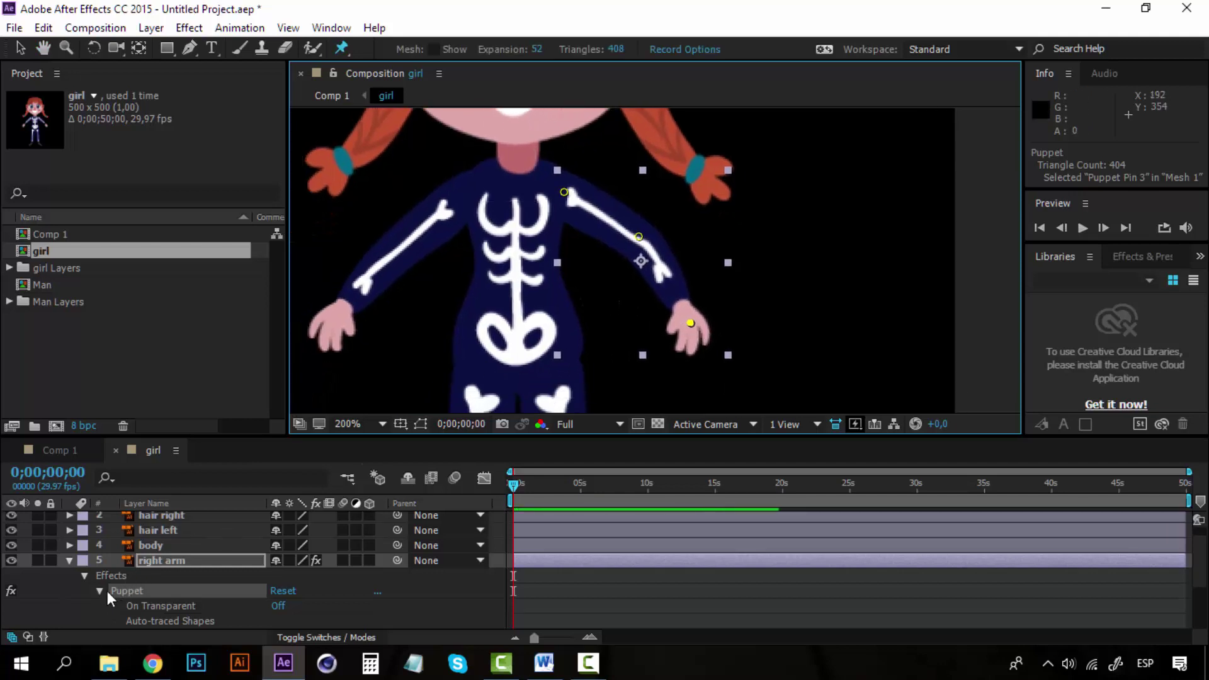
click(165, 561)
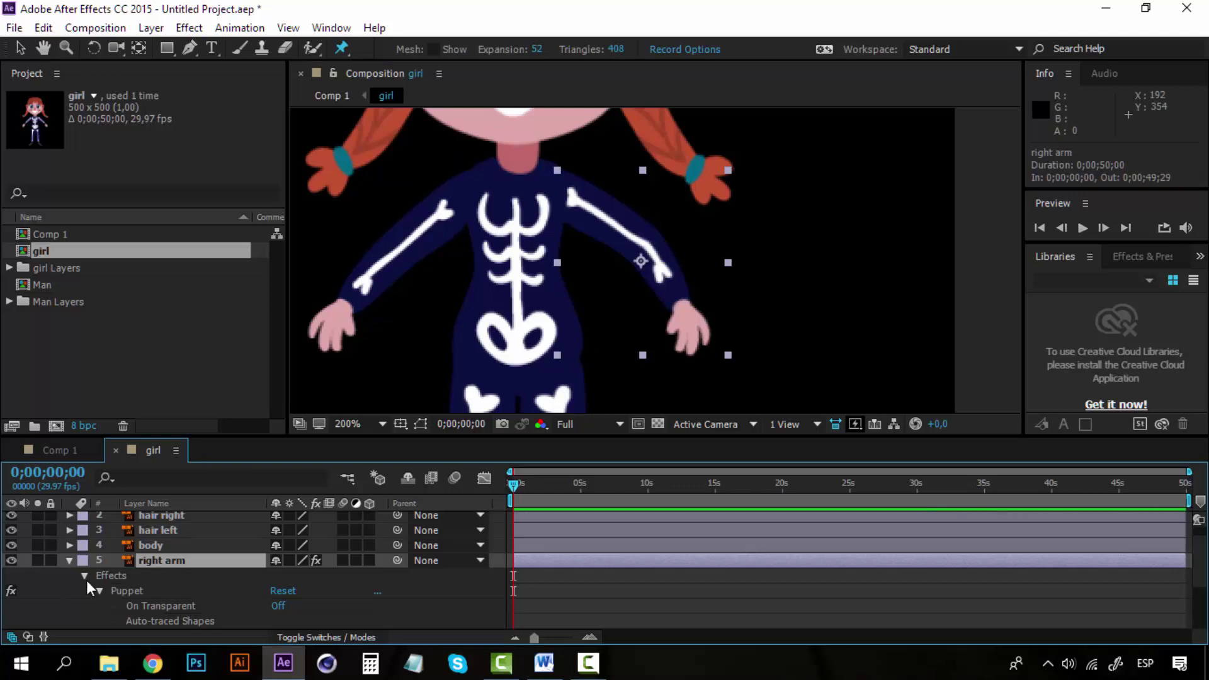
click(111, 576)
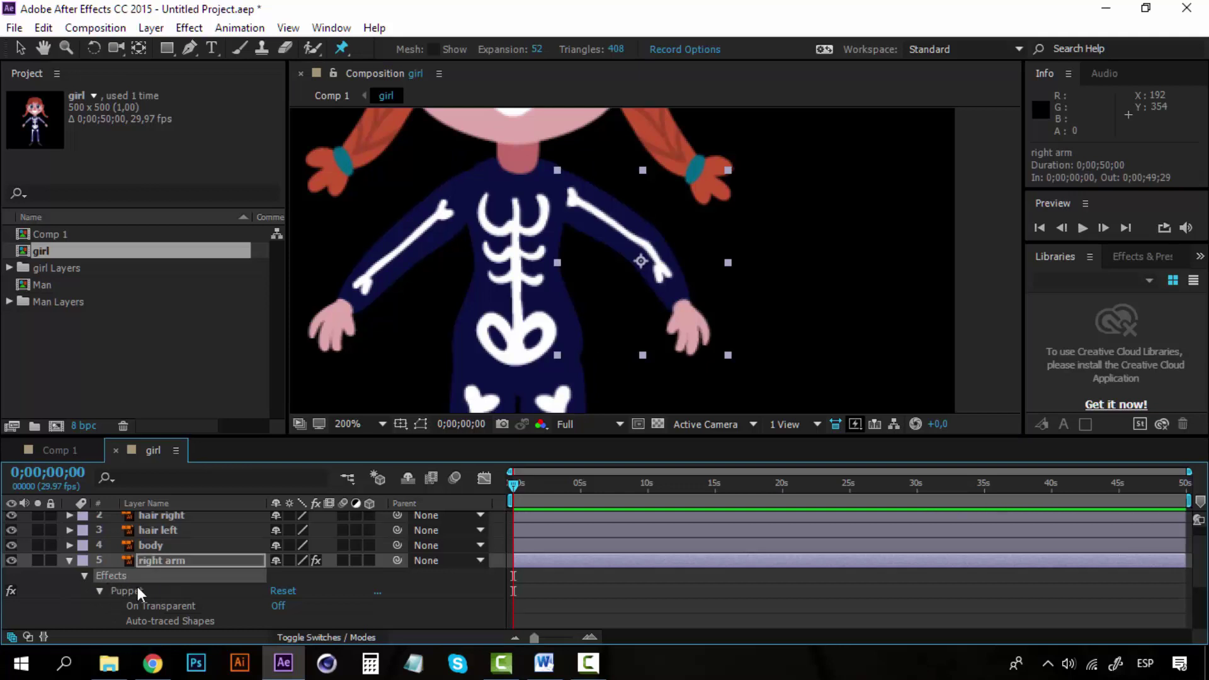
scroll(138, 587, down, 1)
click(133, 546)
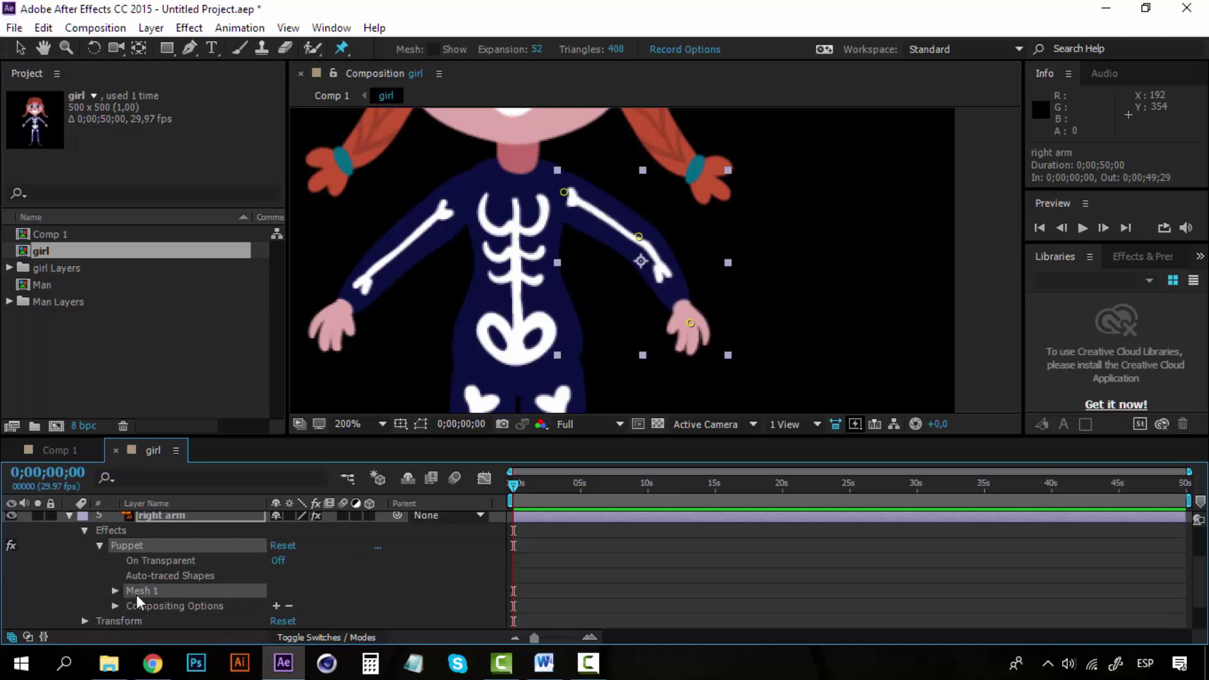
scroll(159, 604, down, 1)
scroll(156, 603, up, 1)
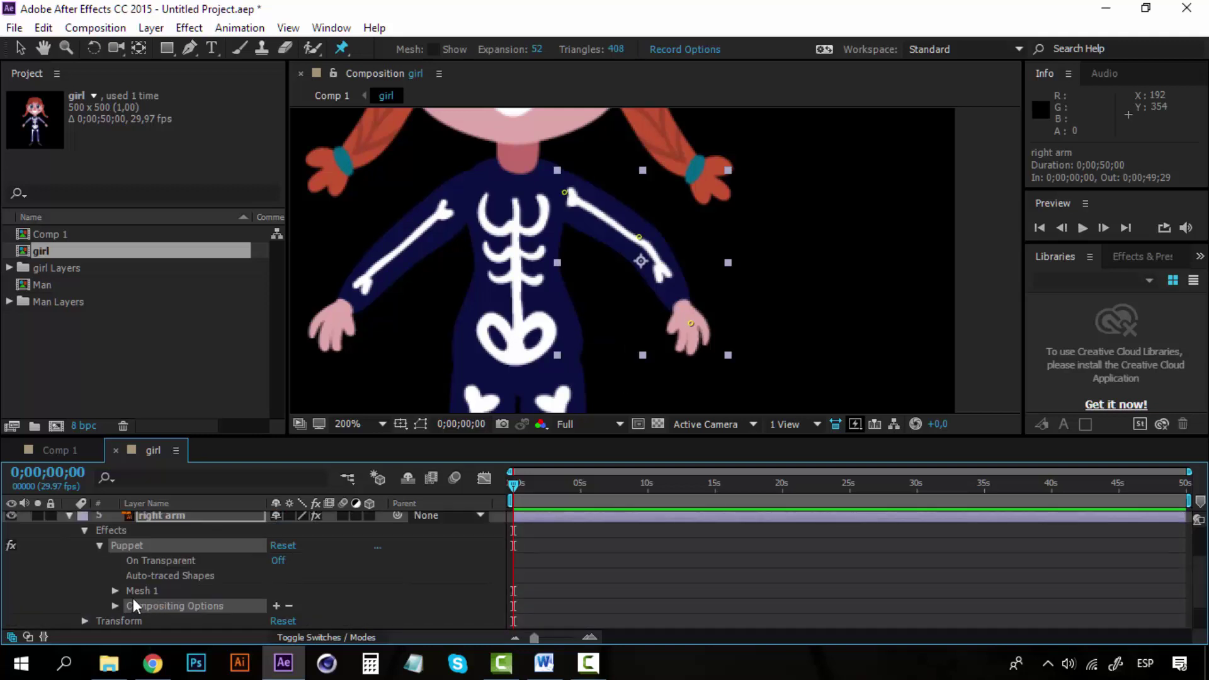
click(126, 590)
click(116, 591)
scroll(119, 588, down, 1)
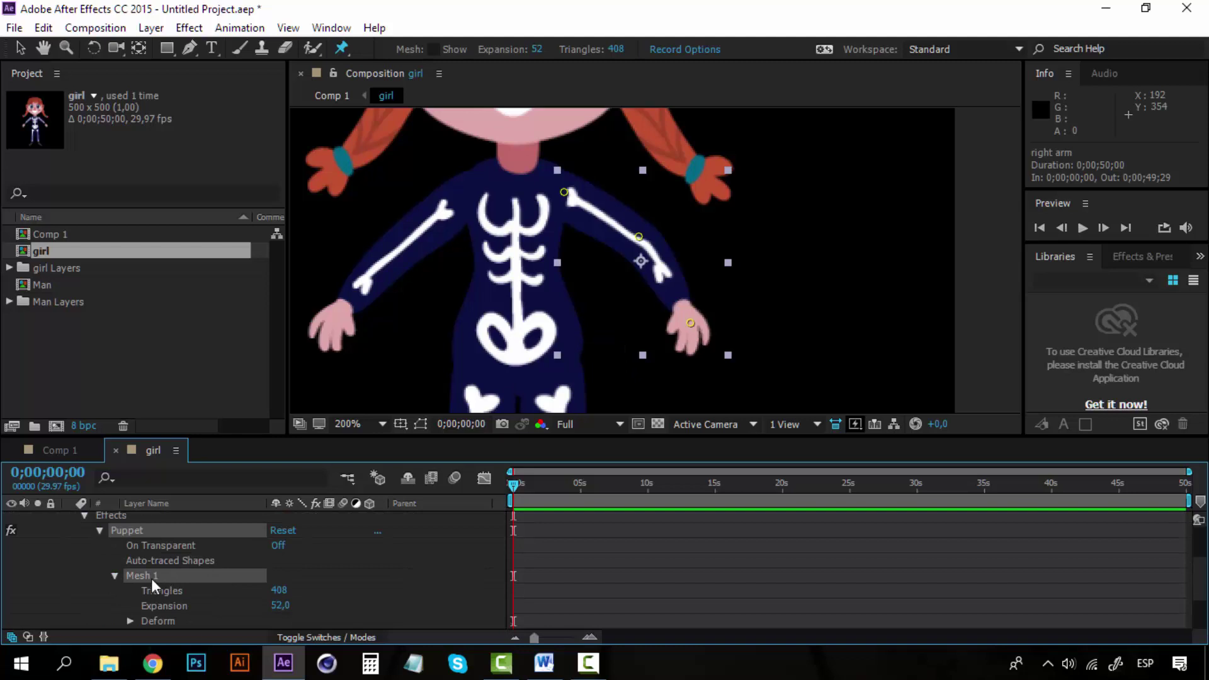
Show the puppet mesh and set its Expansion to 0 so it hugs the arm
click(433, 49)
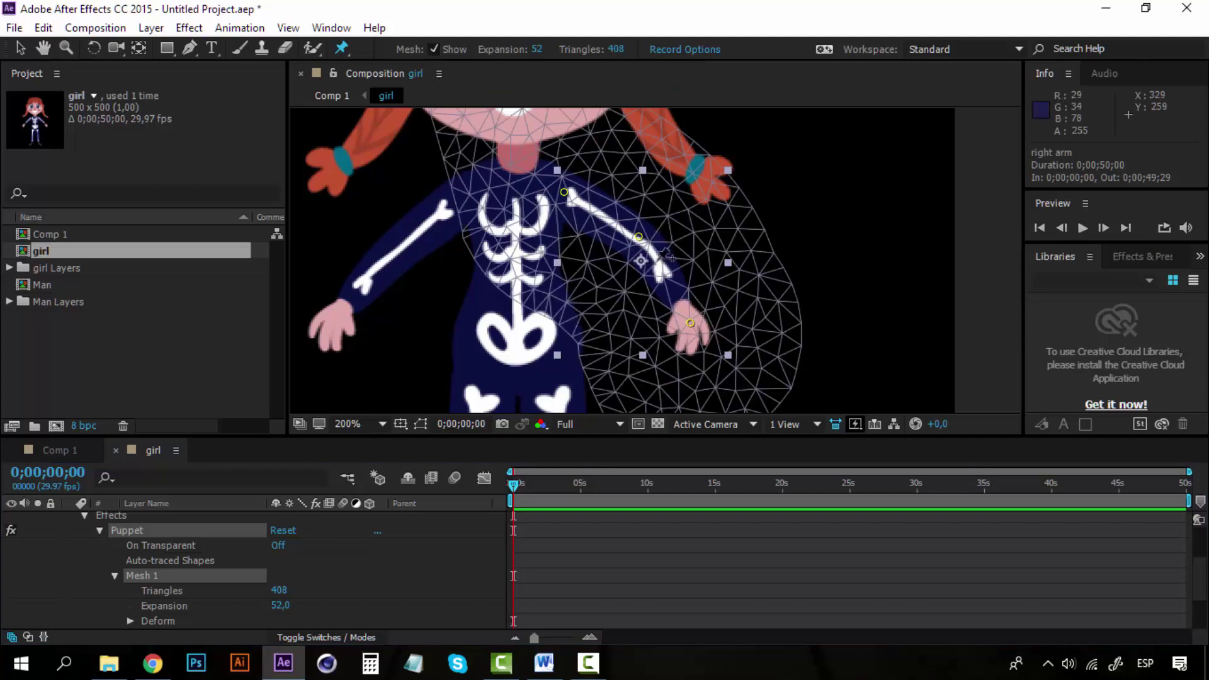
scroll(664, 270, down, 2)
scroll(664, 269, up, 2)
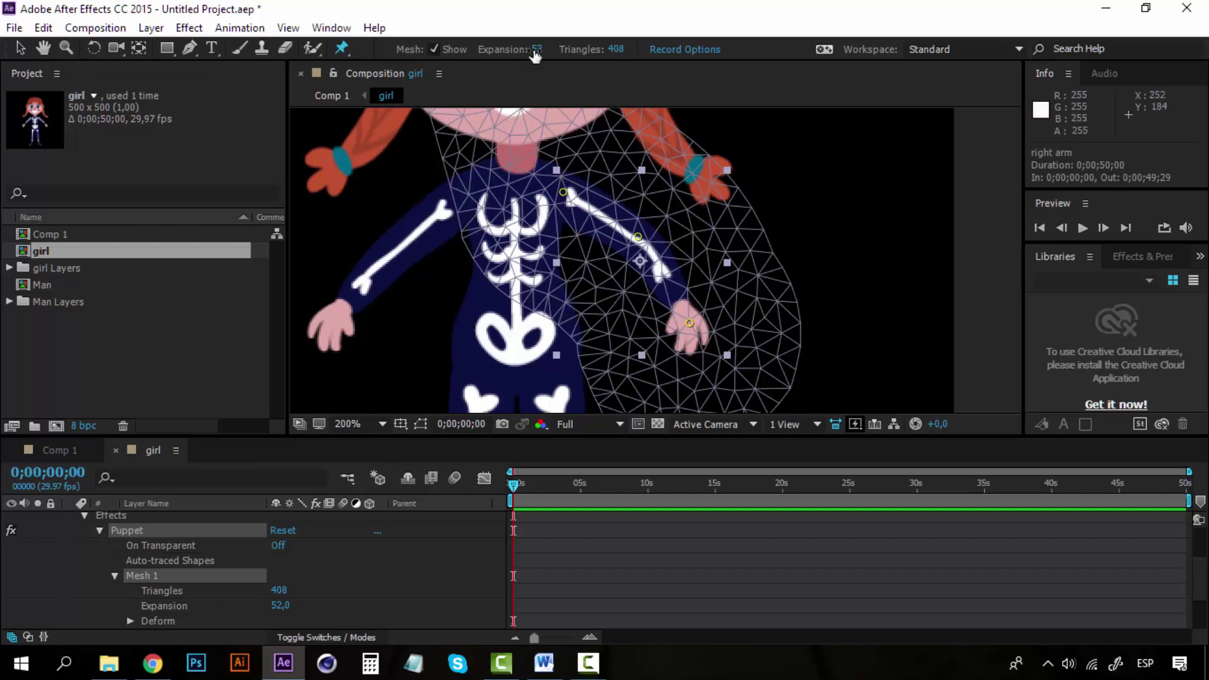
drag(520, 50, 526, 51)
key(Return)
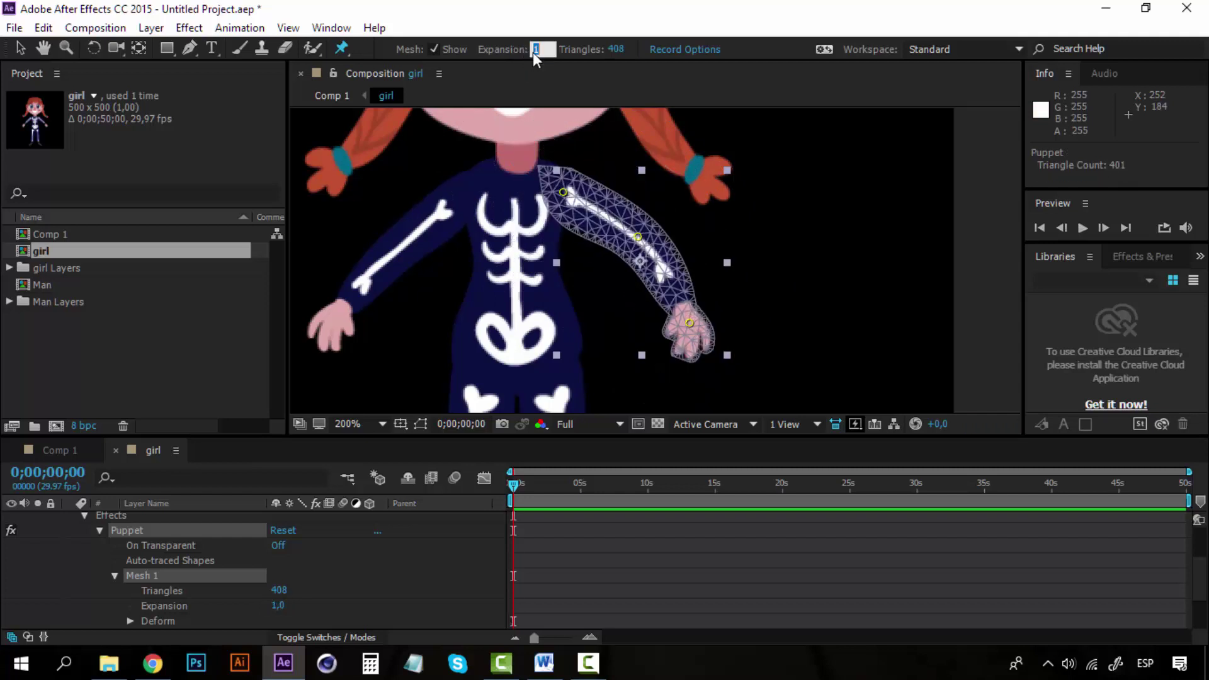
click(534, 50)
text(0)
key(Return)
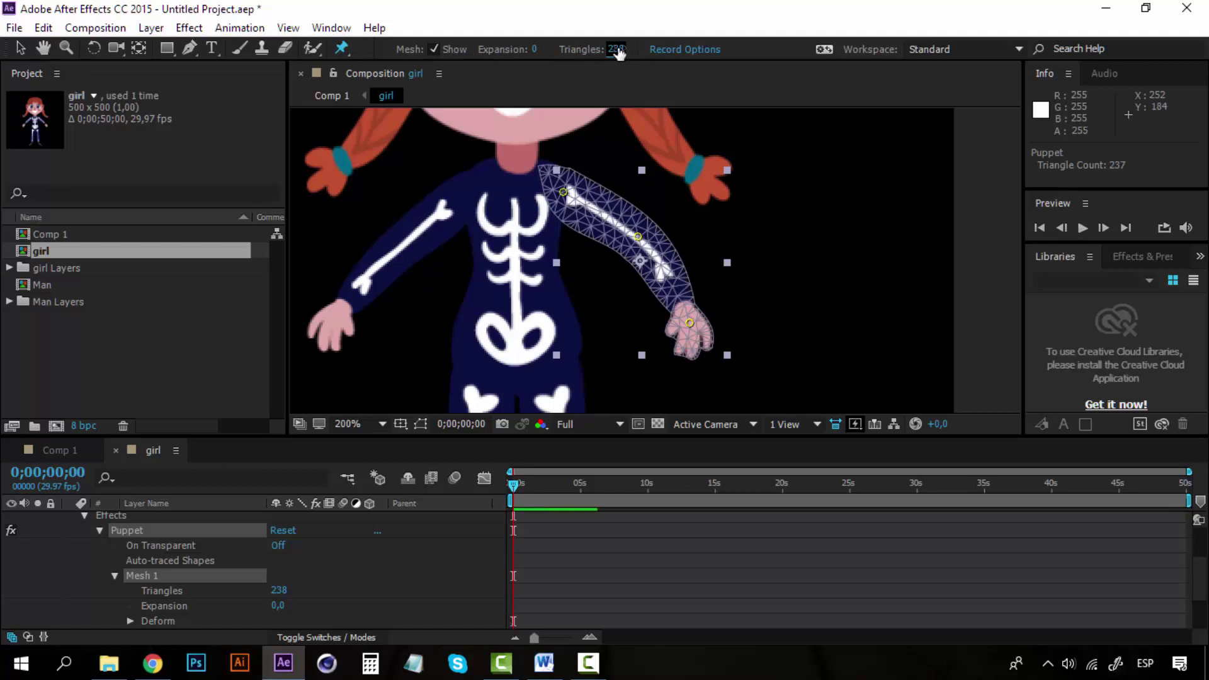
Set the mesh to 106 triangles and test-bend the forearm with the hand pin
drag(615, 49, 509, 50)
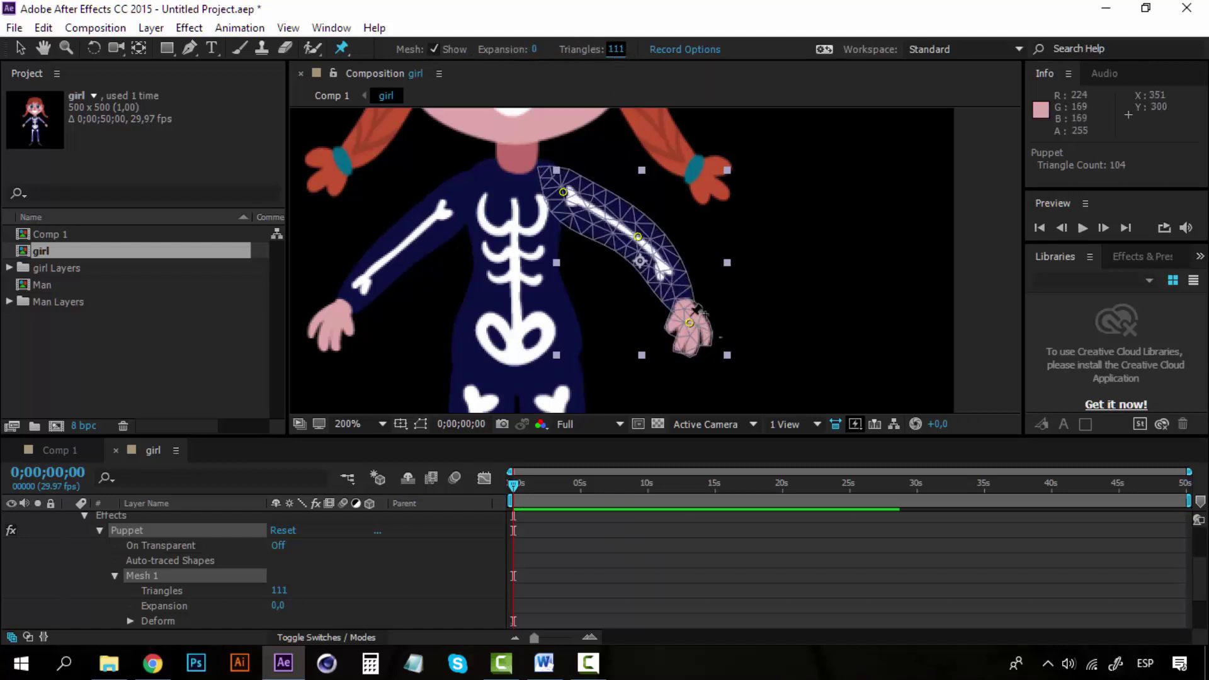
drag(603, 51, 854, 49)
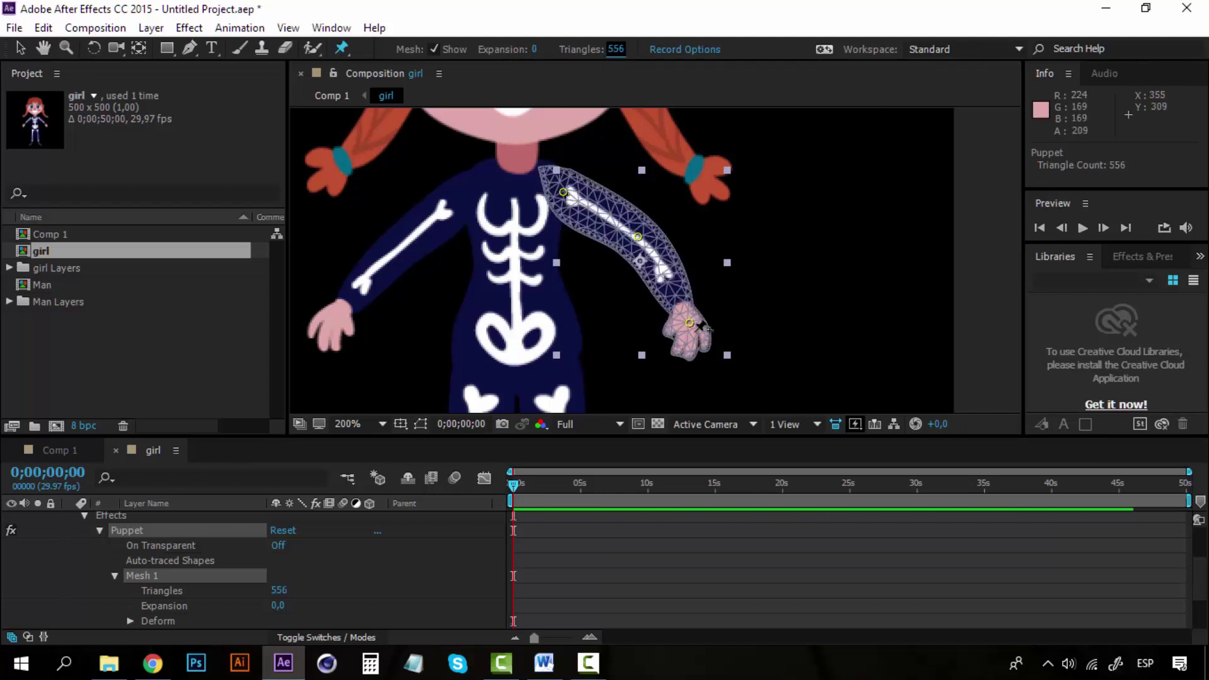
mouse_move(690, 325)
mouse_down()
mouse_move(709, 316)
mouse_move(688, 329)
mouse_up()
key(ctrl+z)
mouse_move(615, 49)
mouse_down()
mouse_move(541, 50)
mouse_move(624, 50)
mouse_up()
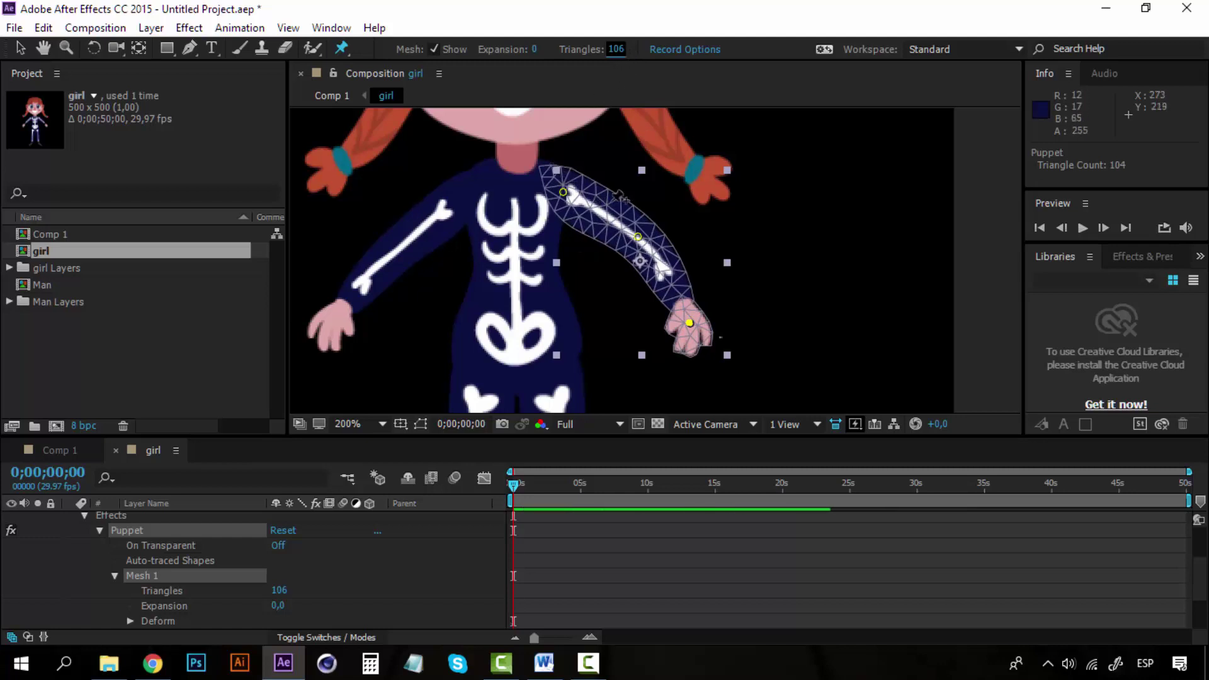
click(689, 324)
mouse_move(691, 326)
mouse_down()
mouse_move(727, 258)
mouse_move(718, 211)
mouse_move(710, 253)
mouse_move(637, 328)
mouse_move(651, 332)
mouse_move(734, 245)
mouse_move(651, 318)
mouse_move(650, 337)
mouse_move(683, 323)
mouse_up()
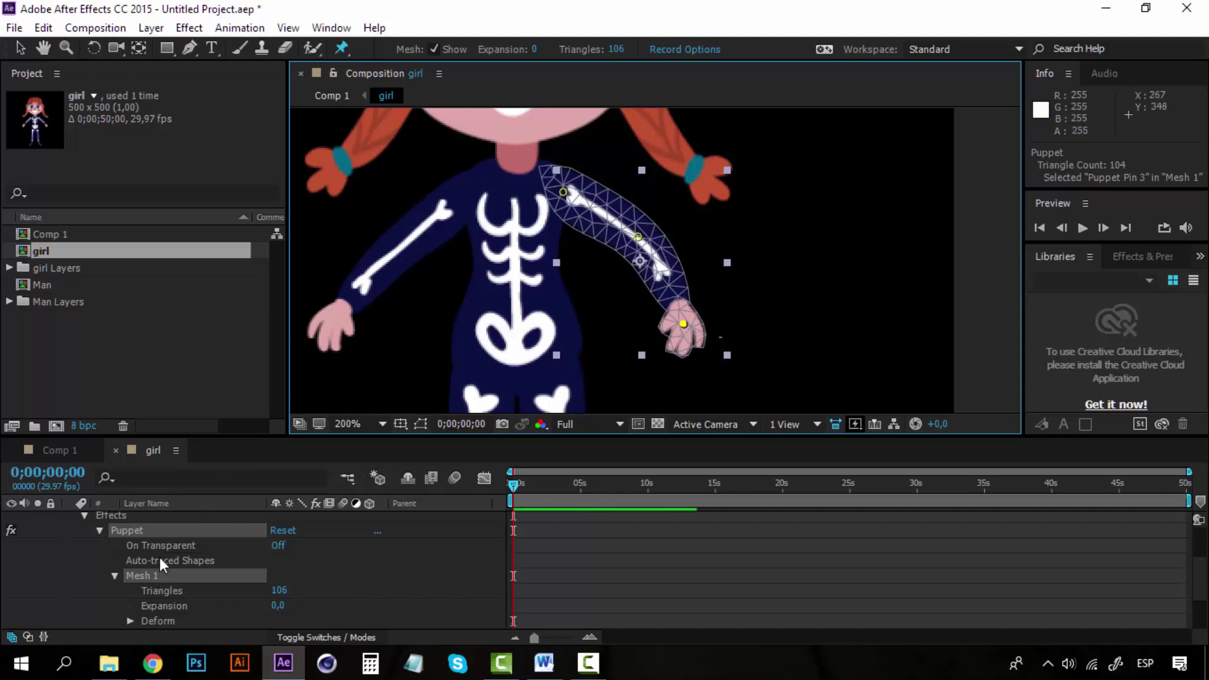
scroll(153, 583, down, 1)
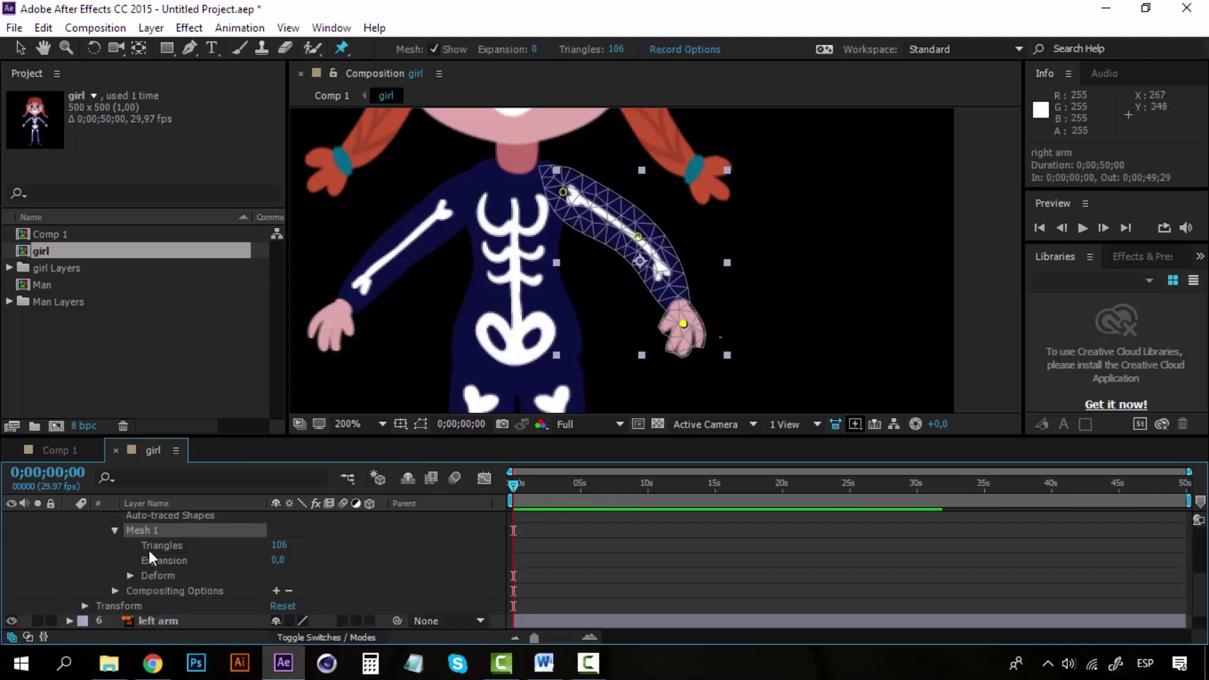
click(174, 546)
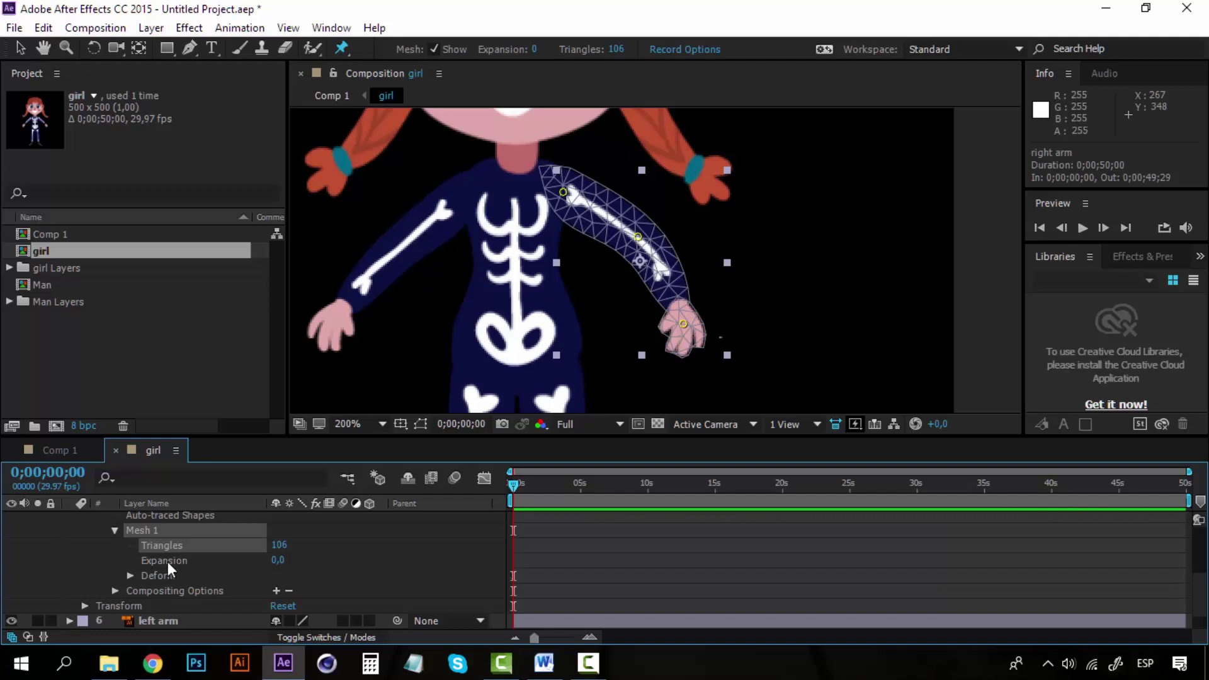
click(167, 561)
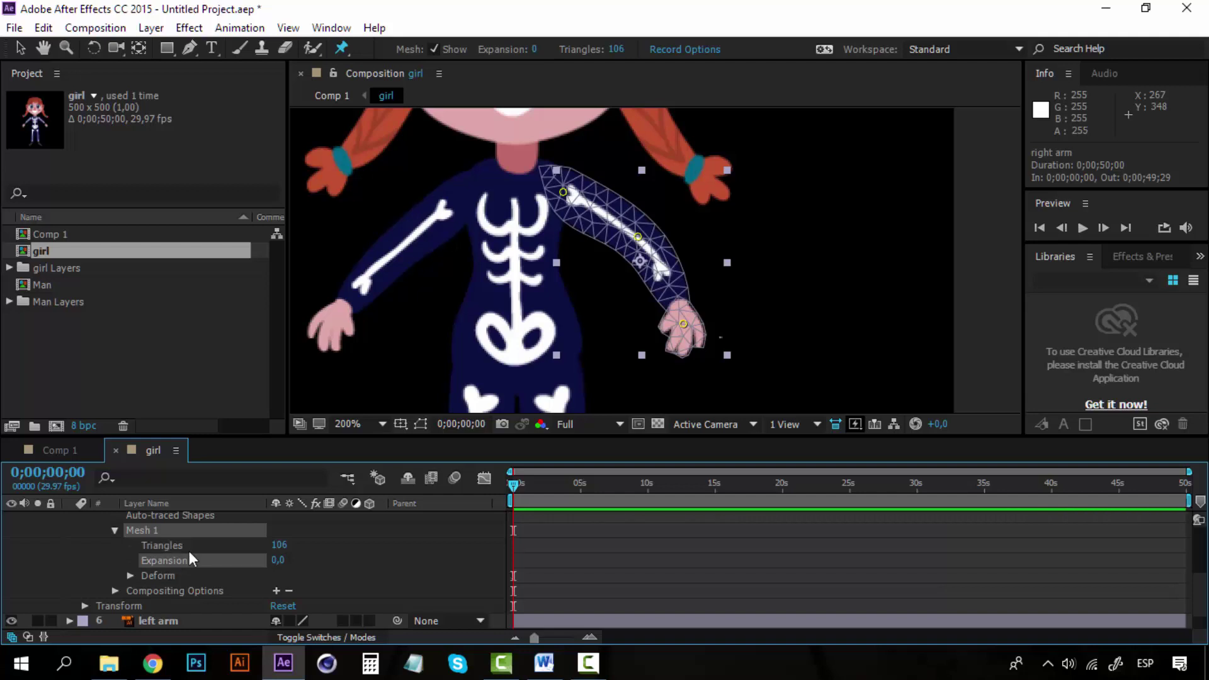
Reveal the pins under Deform and rename Puppet Pin 3 to 'right hand'
click(131, 577)
click(197, 596)
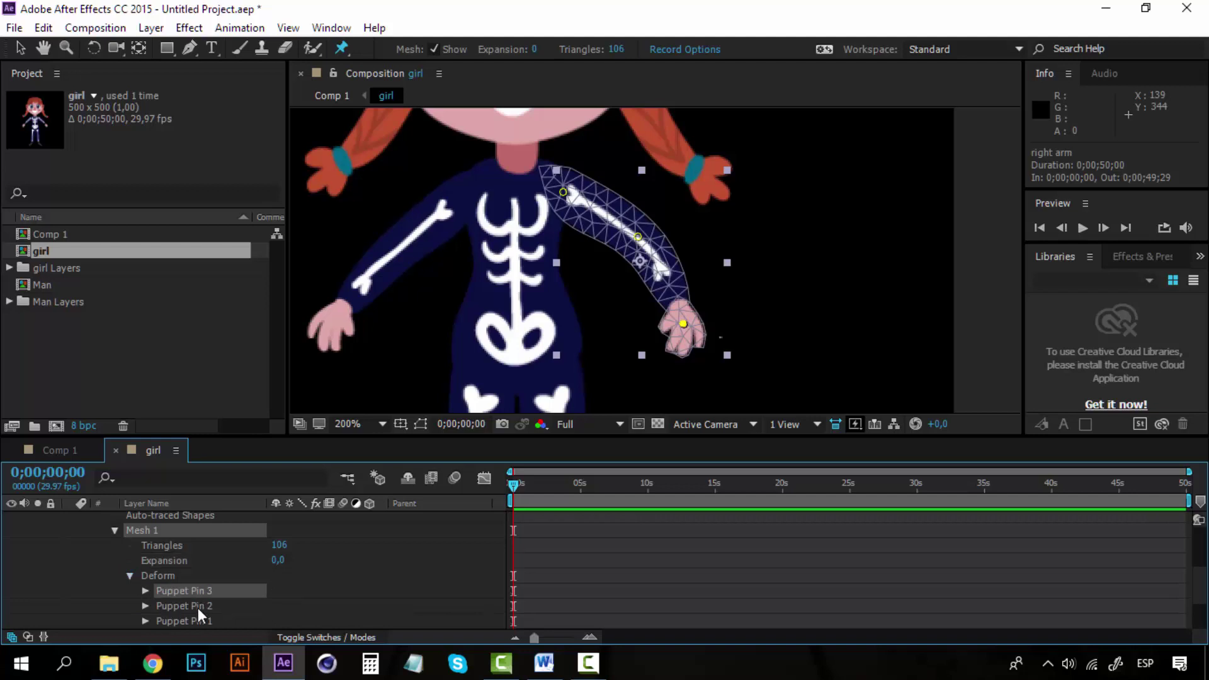
click(198, 607)
click(197, 621)
click(202, 591)
right_click(197, 592)
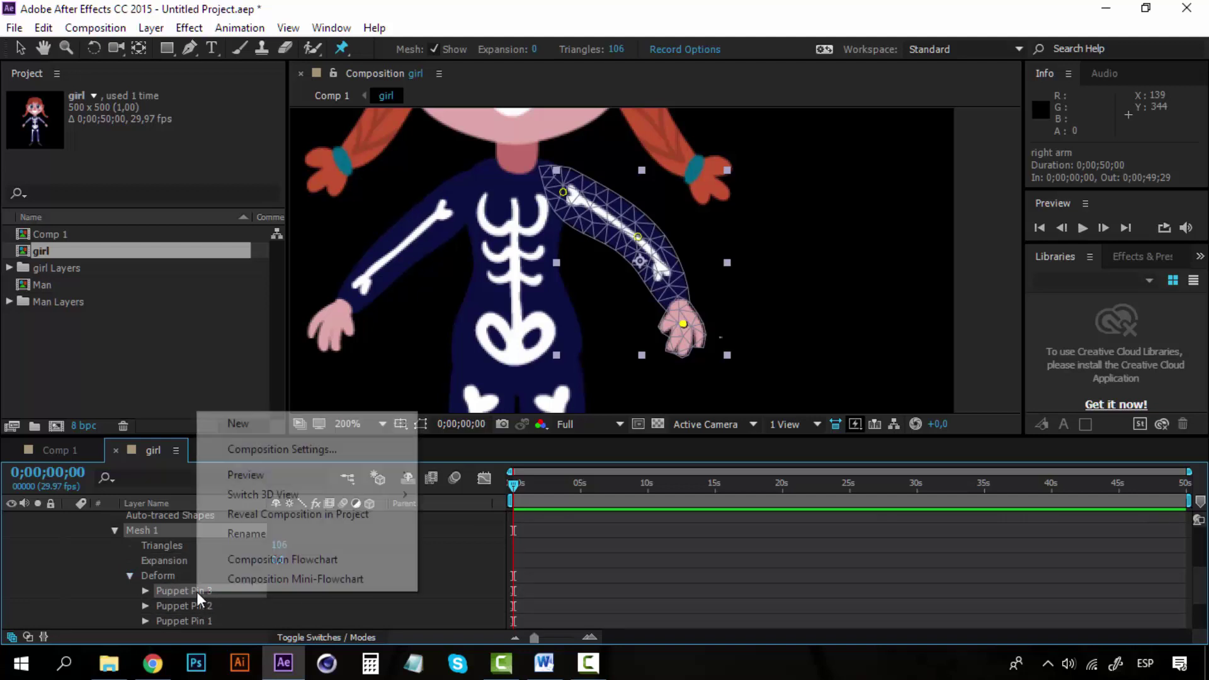
click(276, 531)
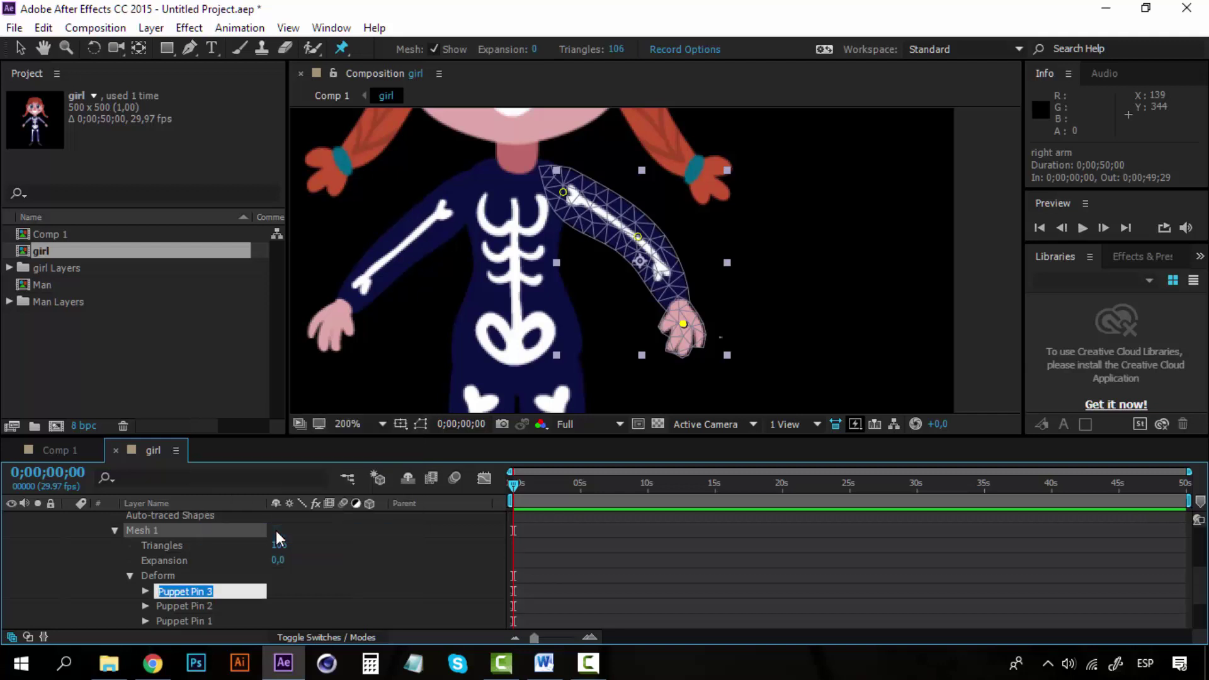
key(BackSpace)
text(right hand)
Rename Puppet Pin 2 to 'right elbow' and Puppet Pin 1 to 'right shoulder'
right_click(194, 608)
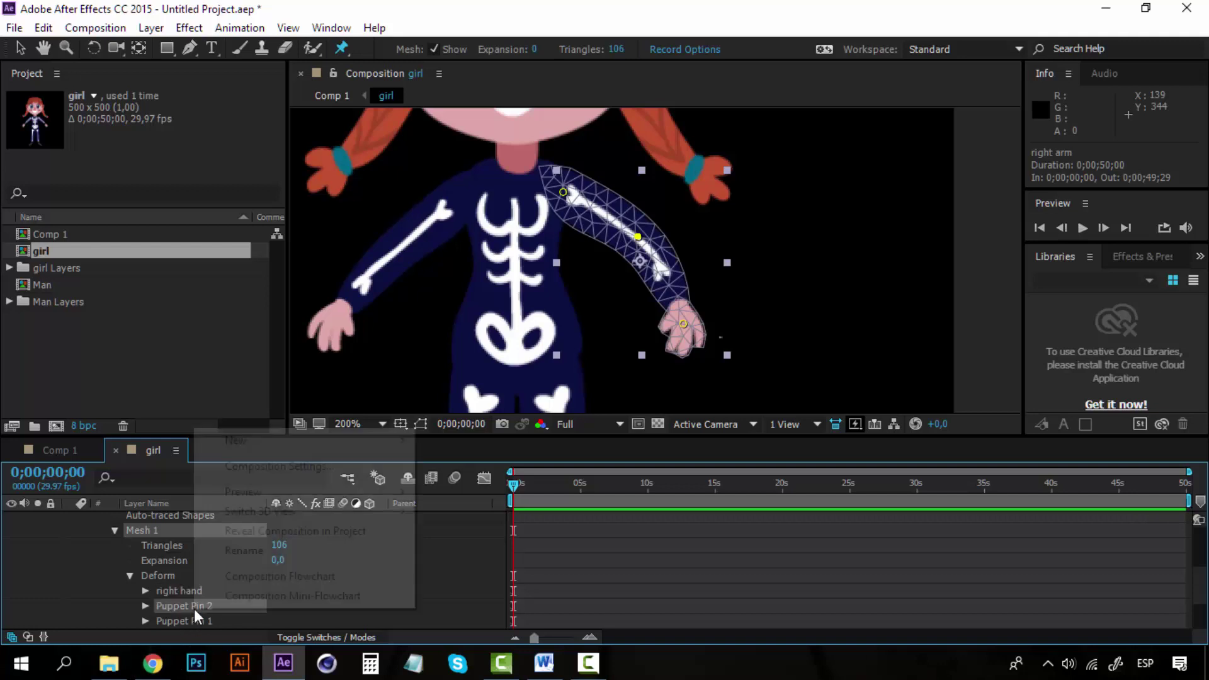
click(245, 557)
text(right elbow)
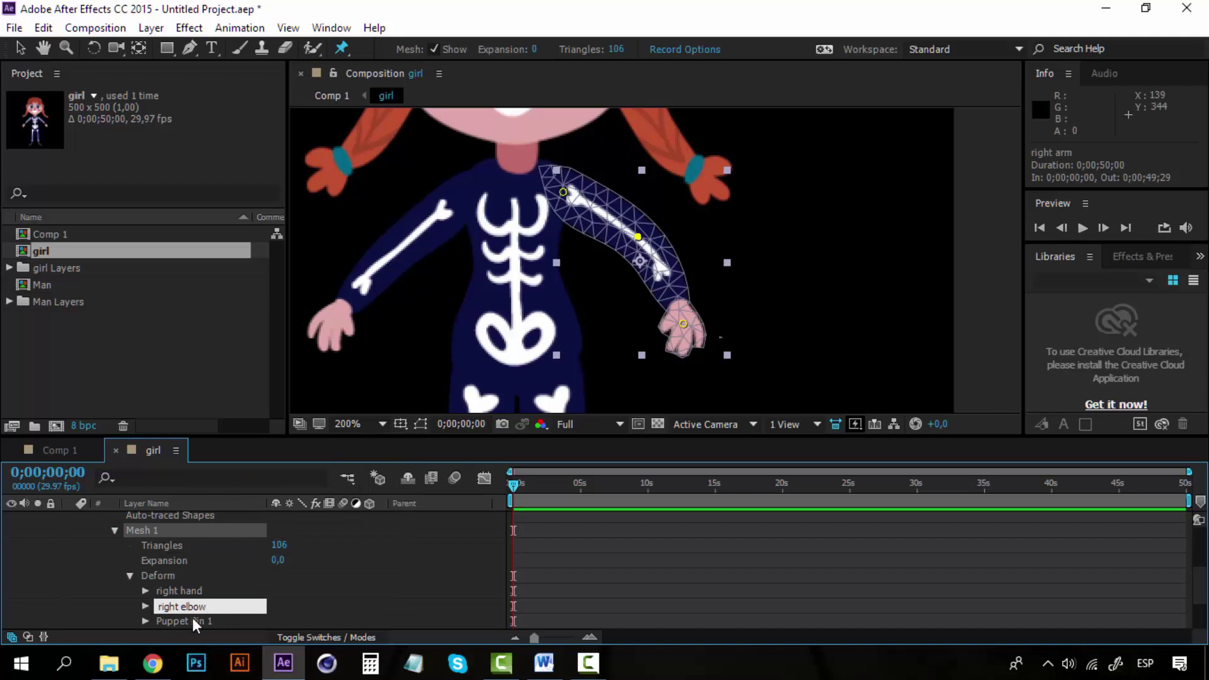
right_click(191, 621)
click(243, 558)
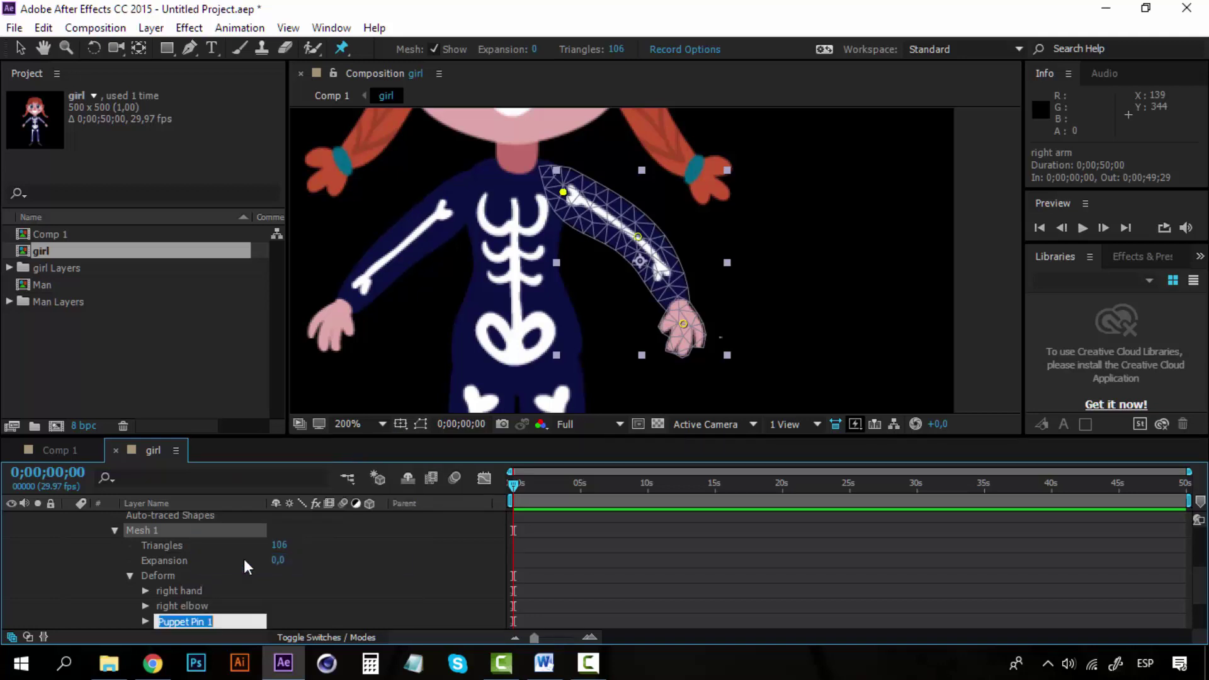
text(right shoulder)
click(324, 622)
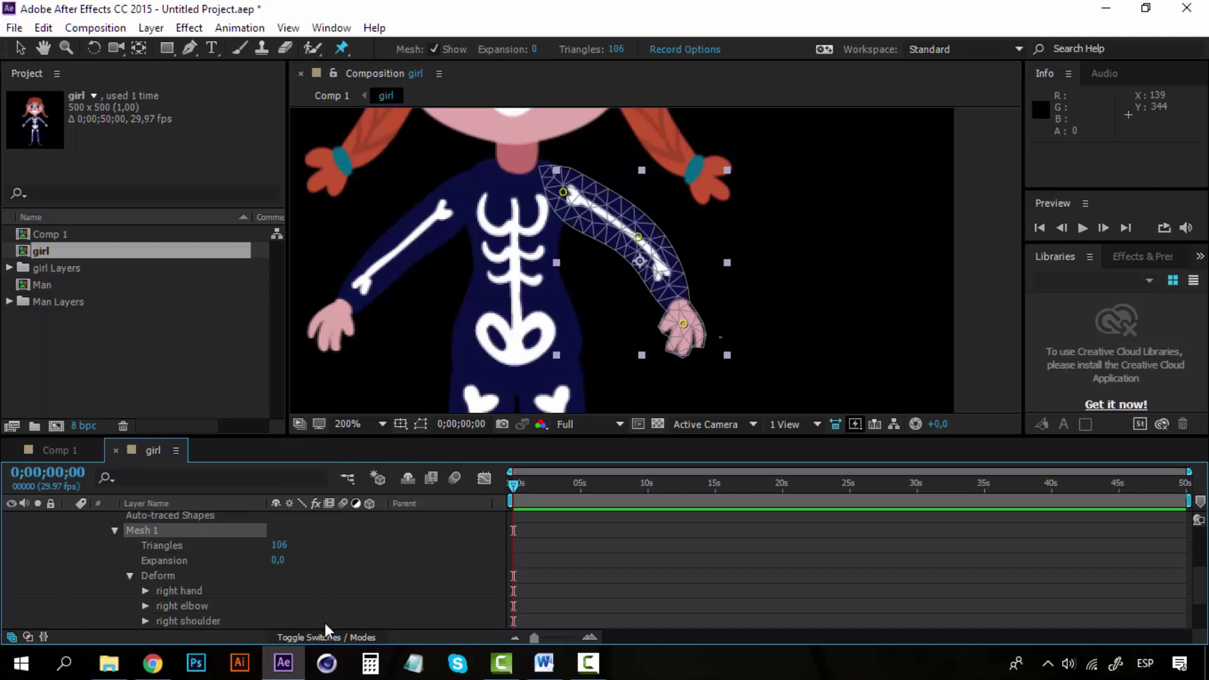
Keyframe the right hand pin moving from (71.8, 87.0) at 0 s to (31.3, 103.0) at 1 s
click(145, 590)
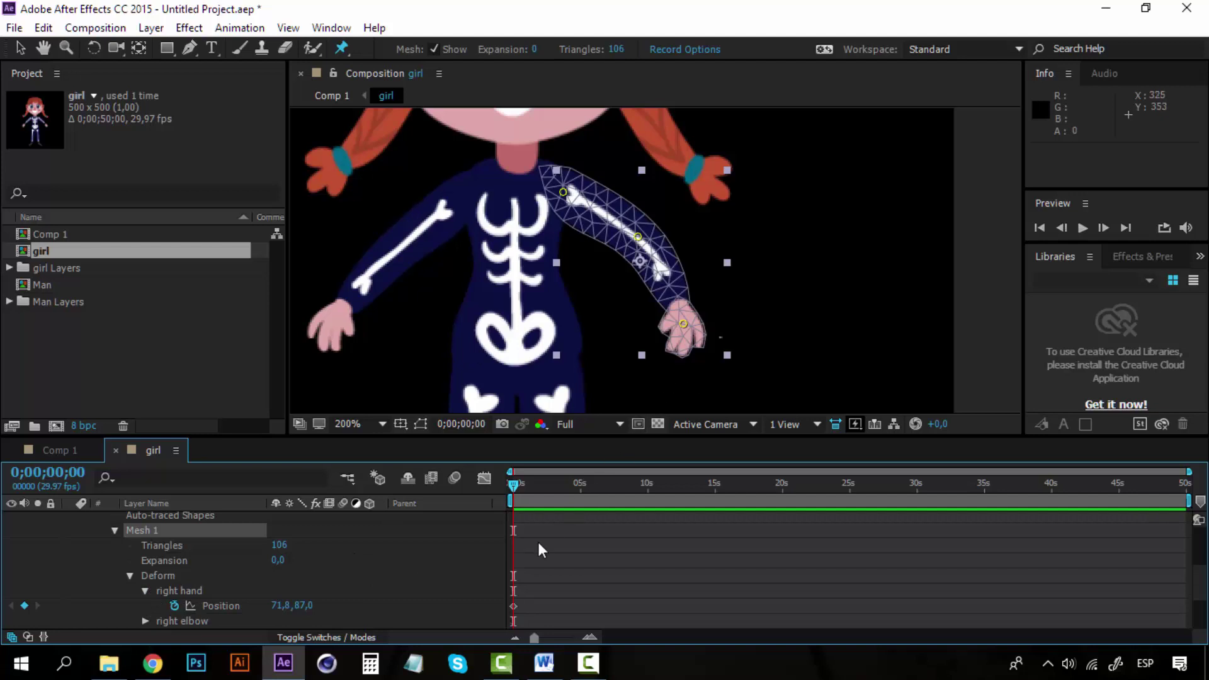
scroll(234, 597, down, 2)
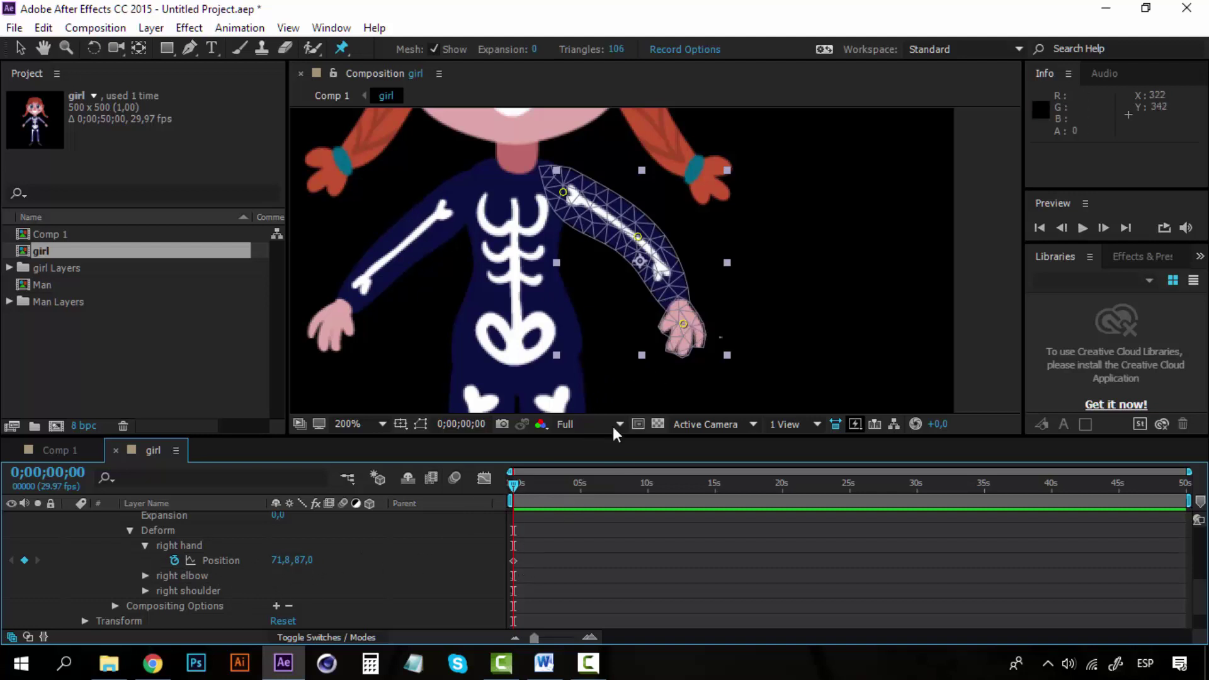
click(595, 637)
click(595, 637)
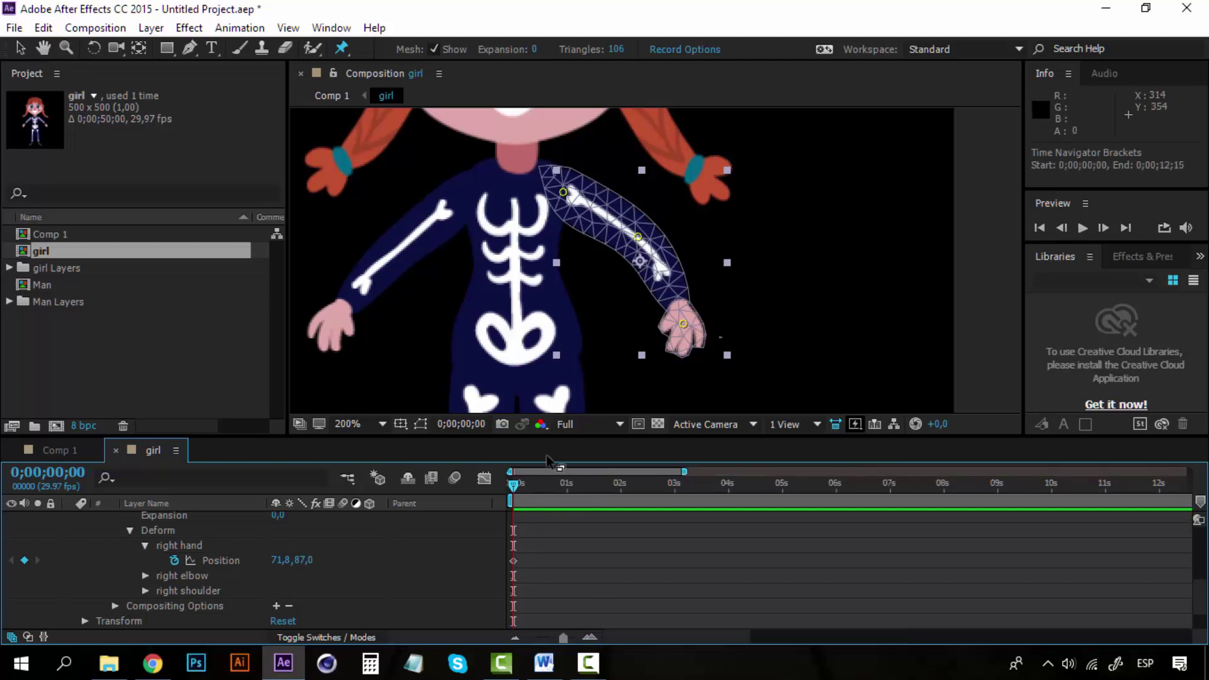
click(567, 486)
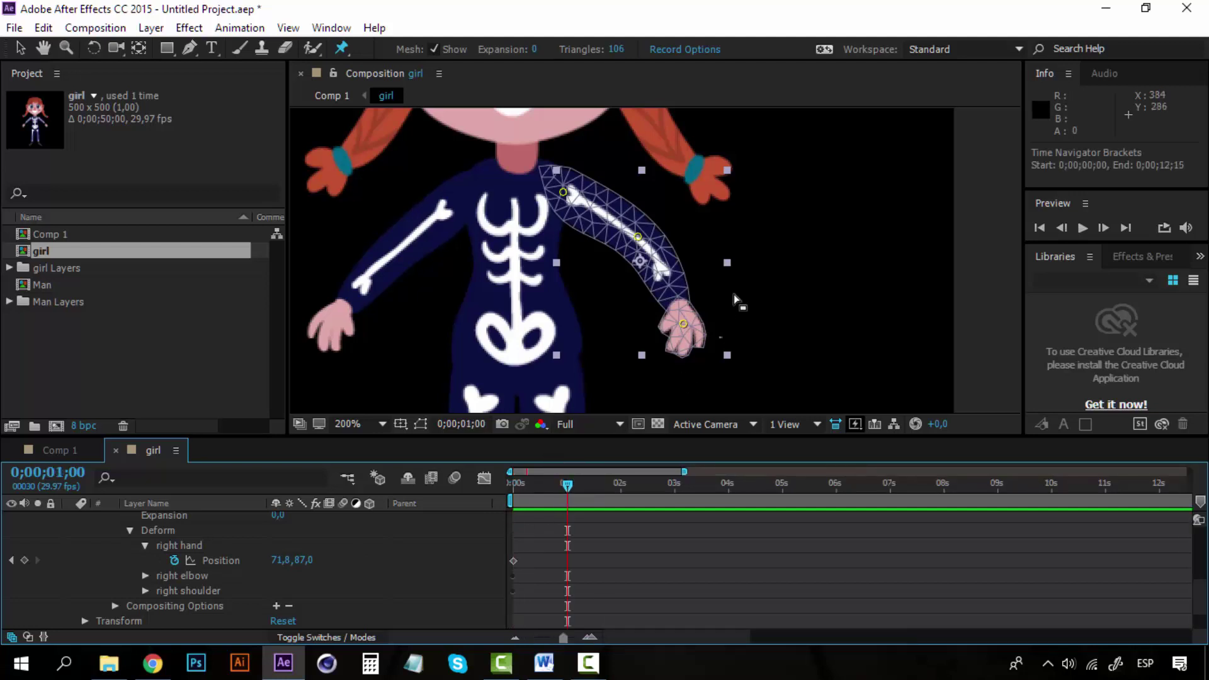
drag(683, 326, 612, 355)
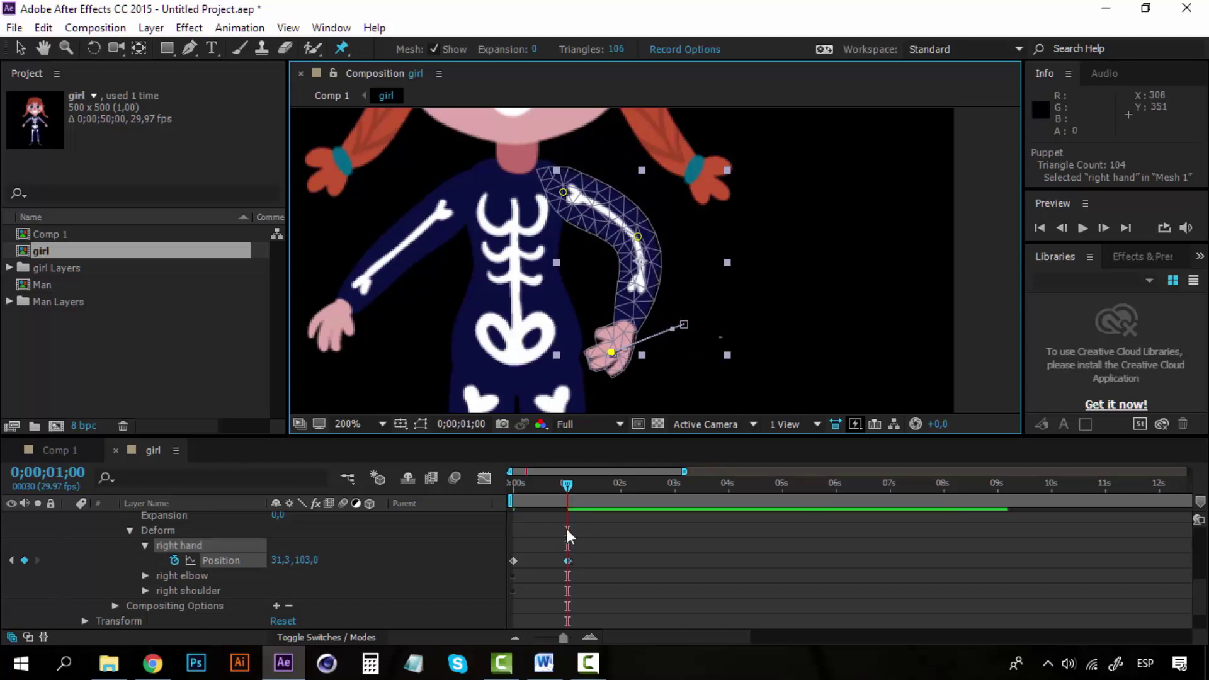
drag(569, 482, 491, 485)
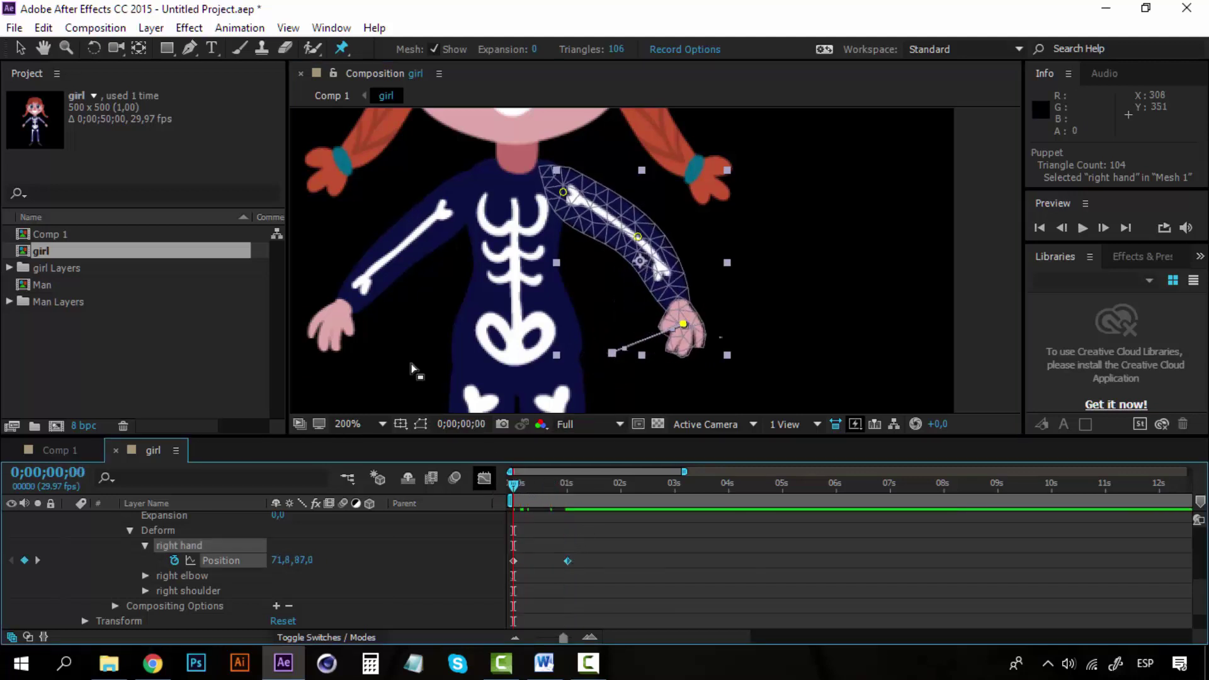
click(16, 47)
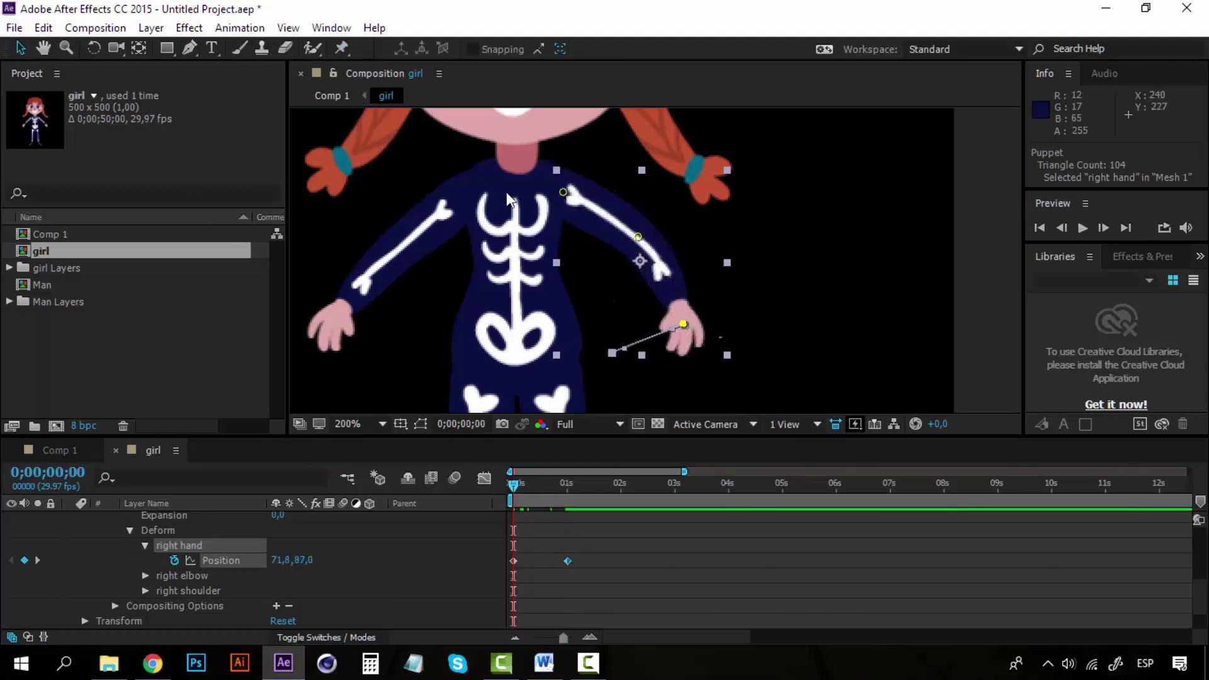
key(space)
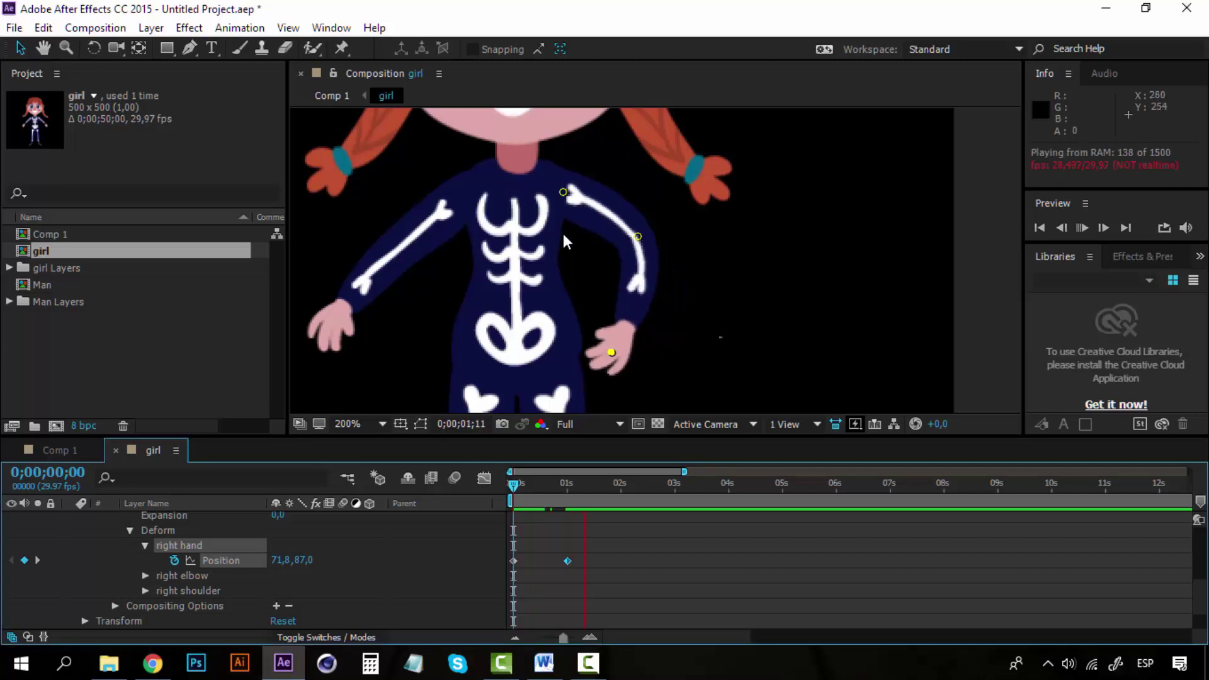
click(618, 333)
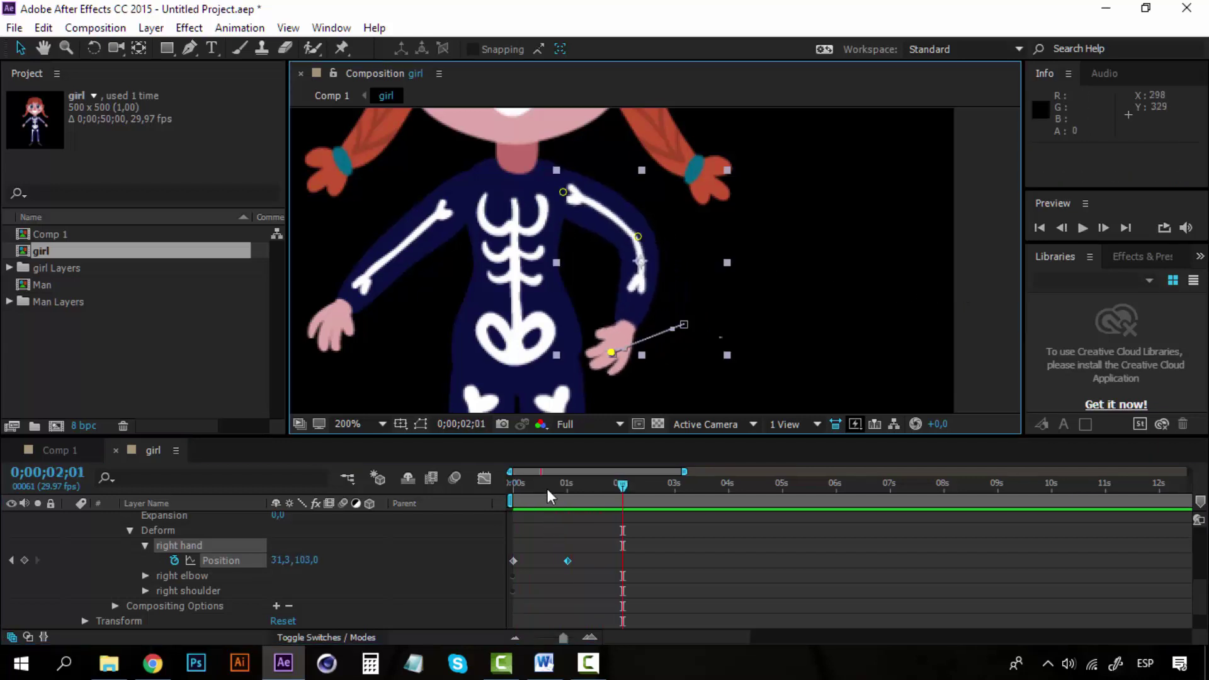
scroll(599, 229, down, 3)
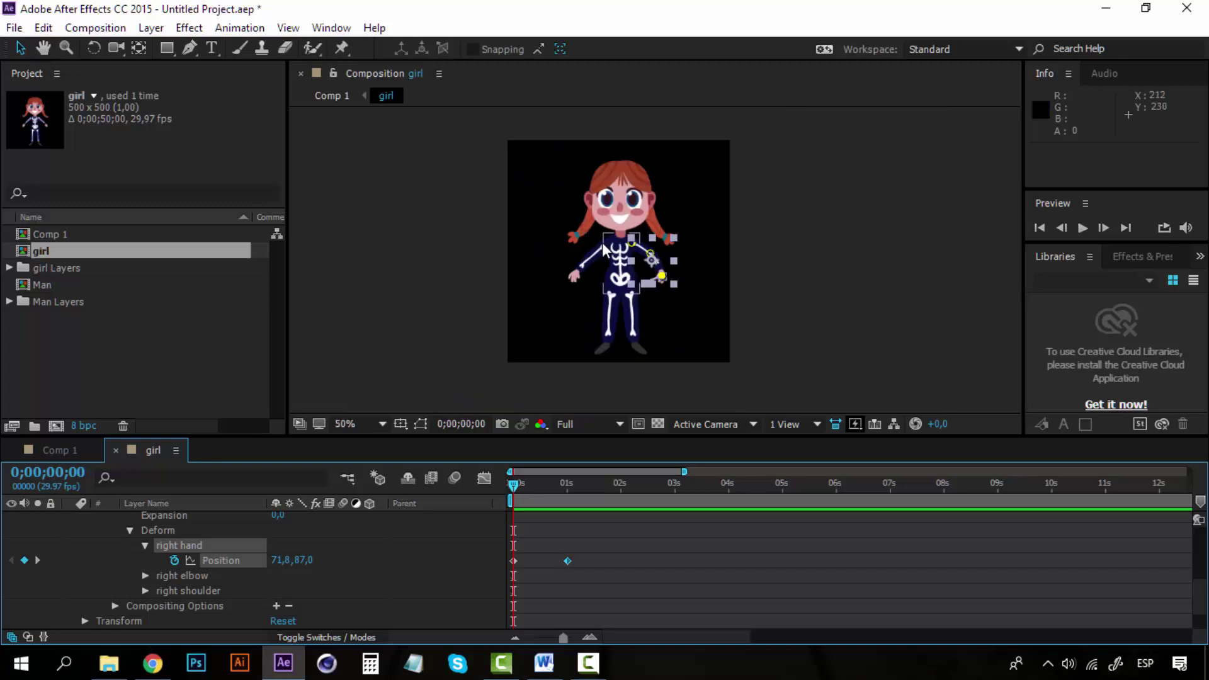
key(space)
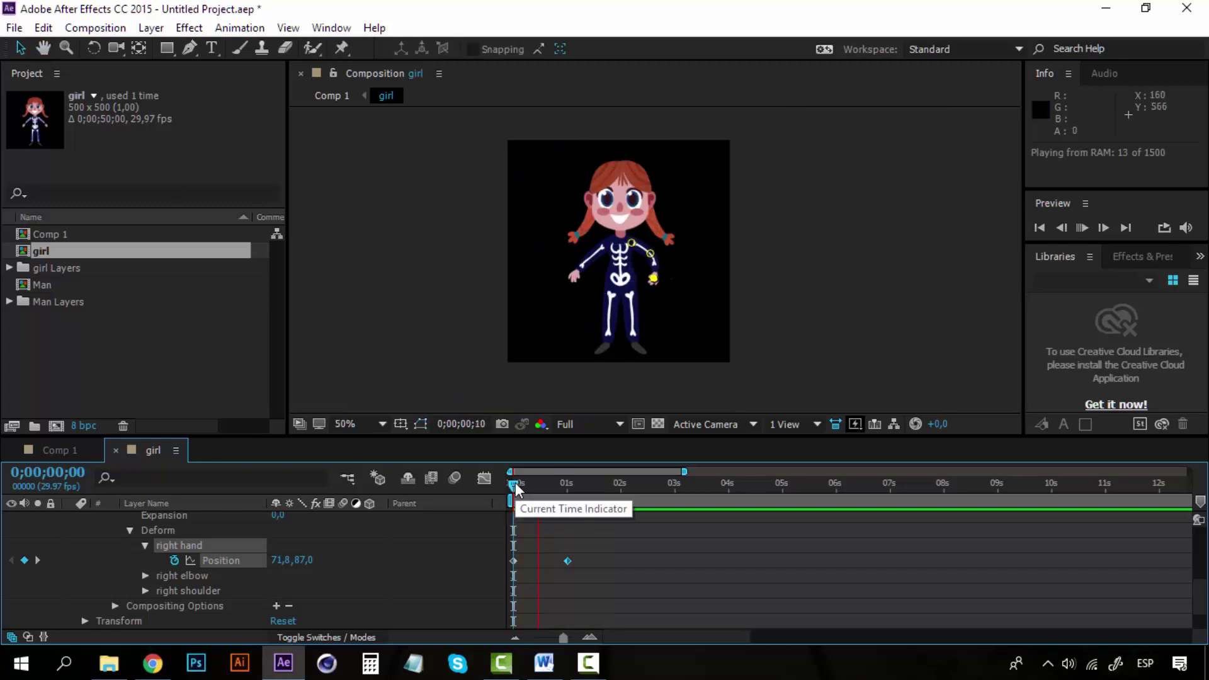
mouse_move(514, 486)
mouse_down()
mouse_move(573, 481)
mouse_move(493, 474)
mouse_up()
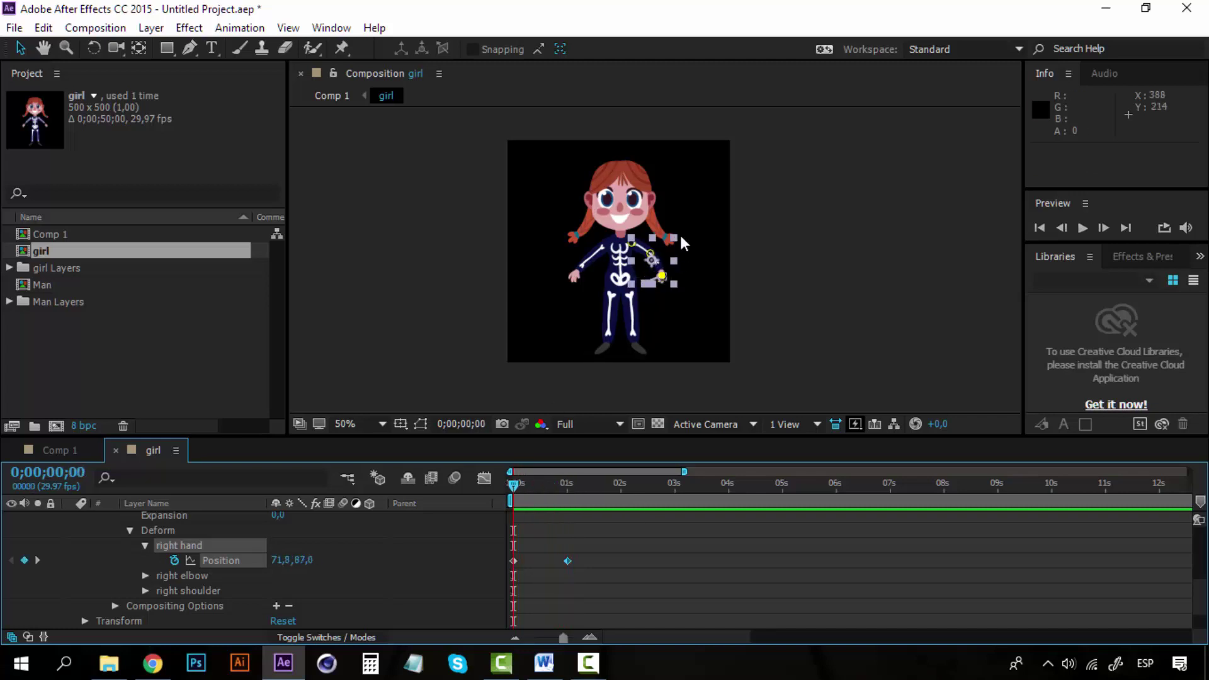
key(period)
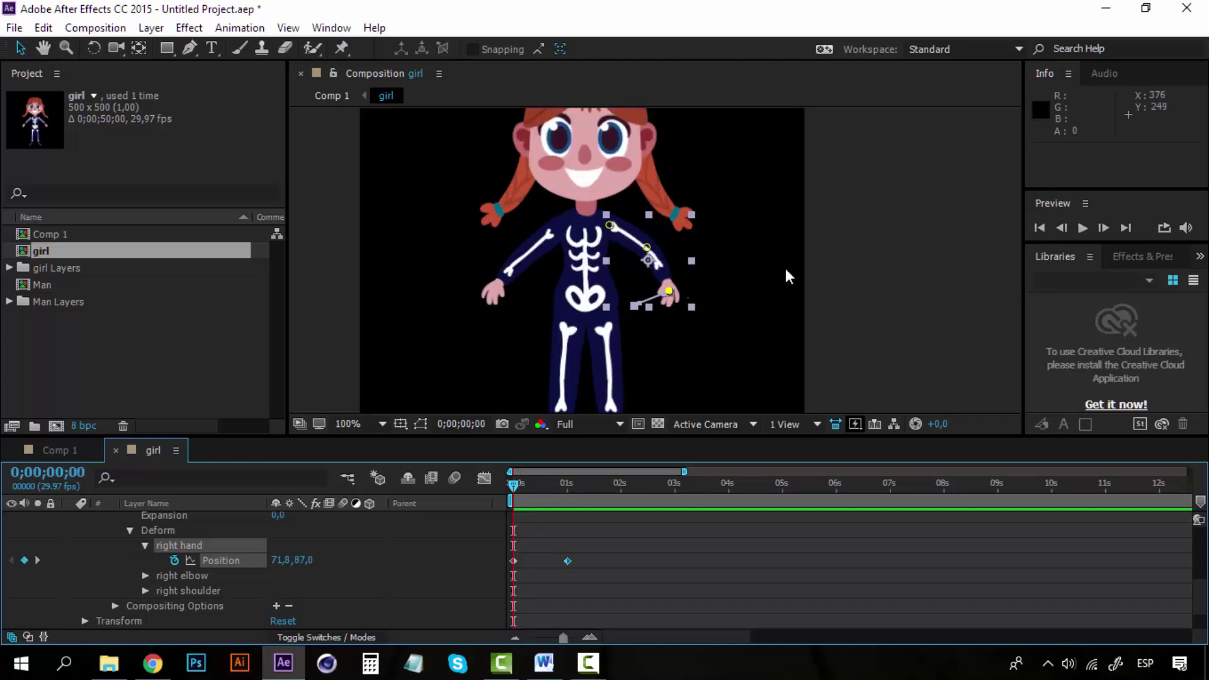
click(859, 281)
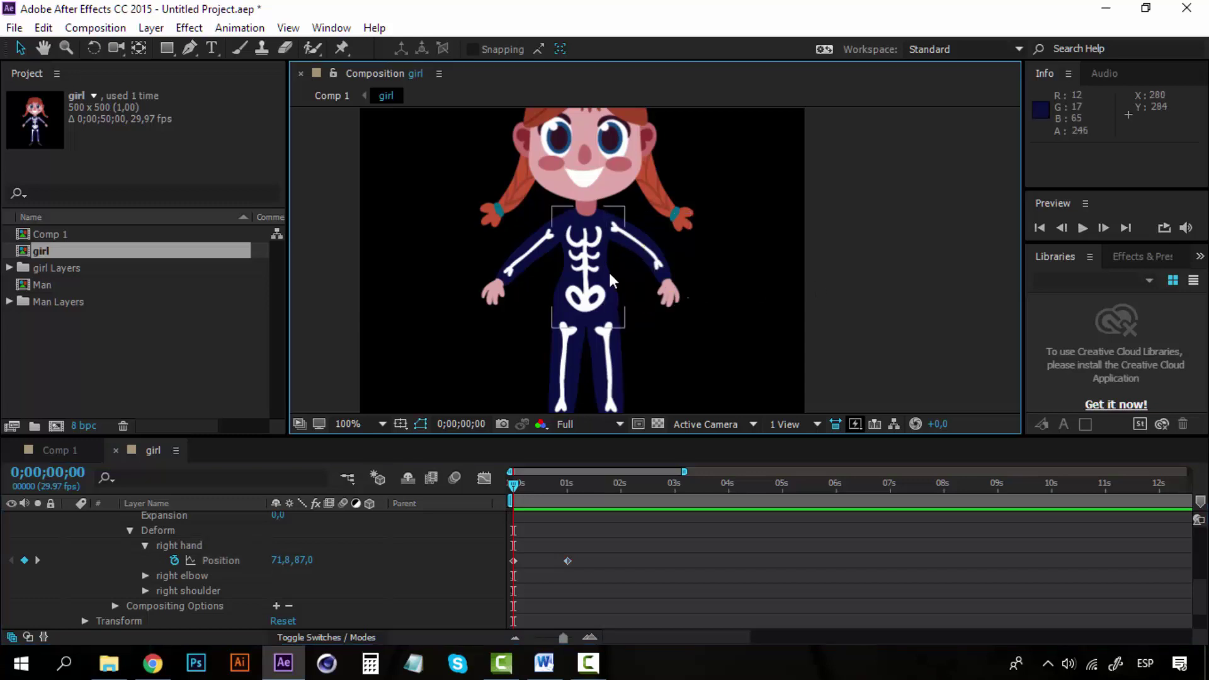
scroll(608, 270, up, 1)
scroll(604, 274, down, 1)
click(513, 488)
key(space)
key(space)
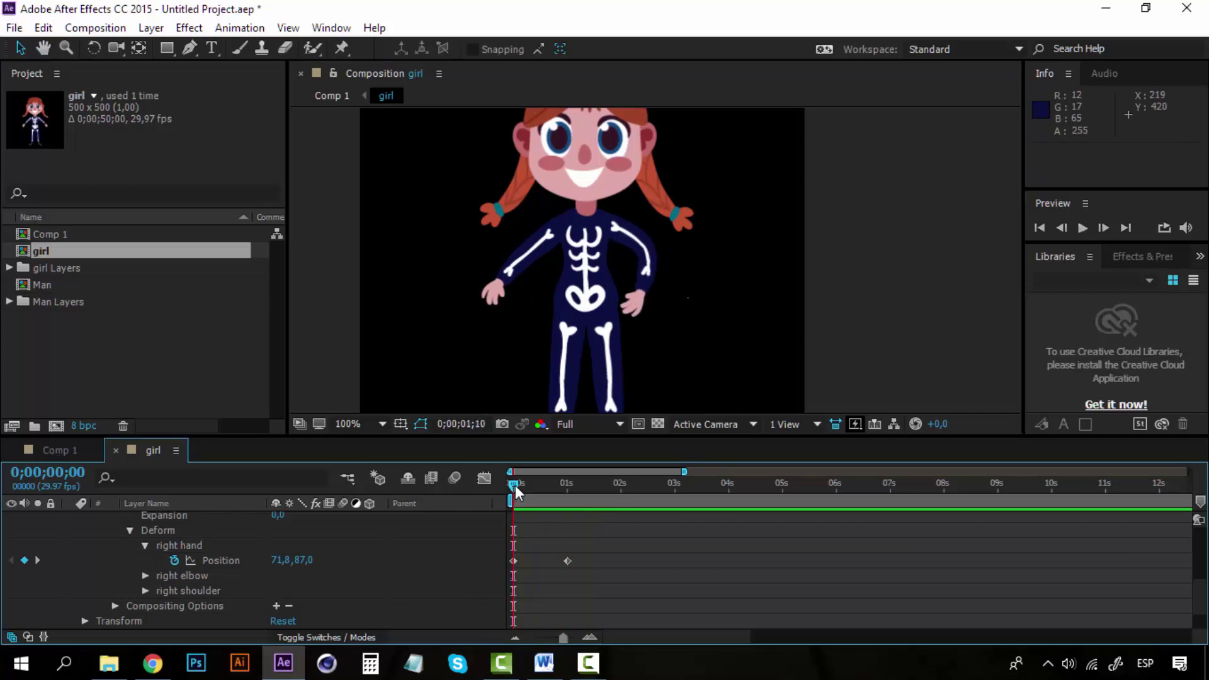
mouse_move(515, 484)
mouse_down()
mouse_move(553, 486)
mouse_move(501, 486)
mouse_up()
key(h)
drag(626, 324, 616, 221)
key(v)
key(period)
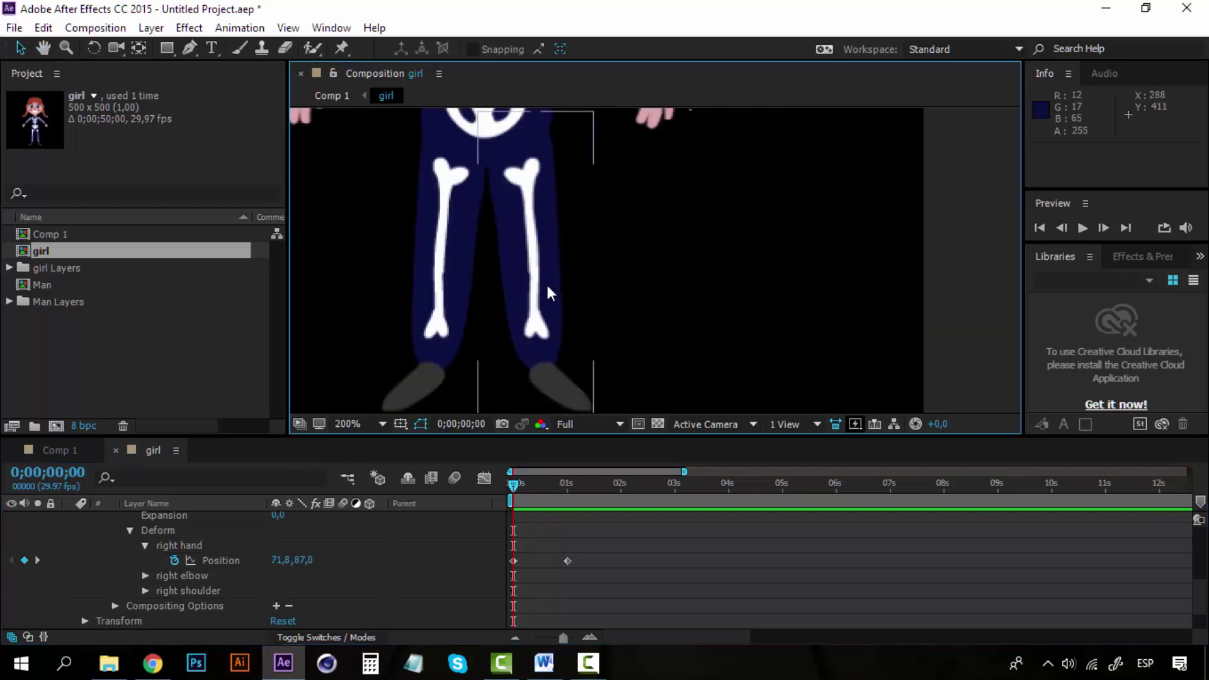
Collapse the right arm, select the right leg layer, and pin it at hip and knee
scroll(75, 554, up, 5)
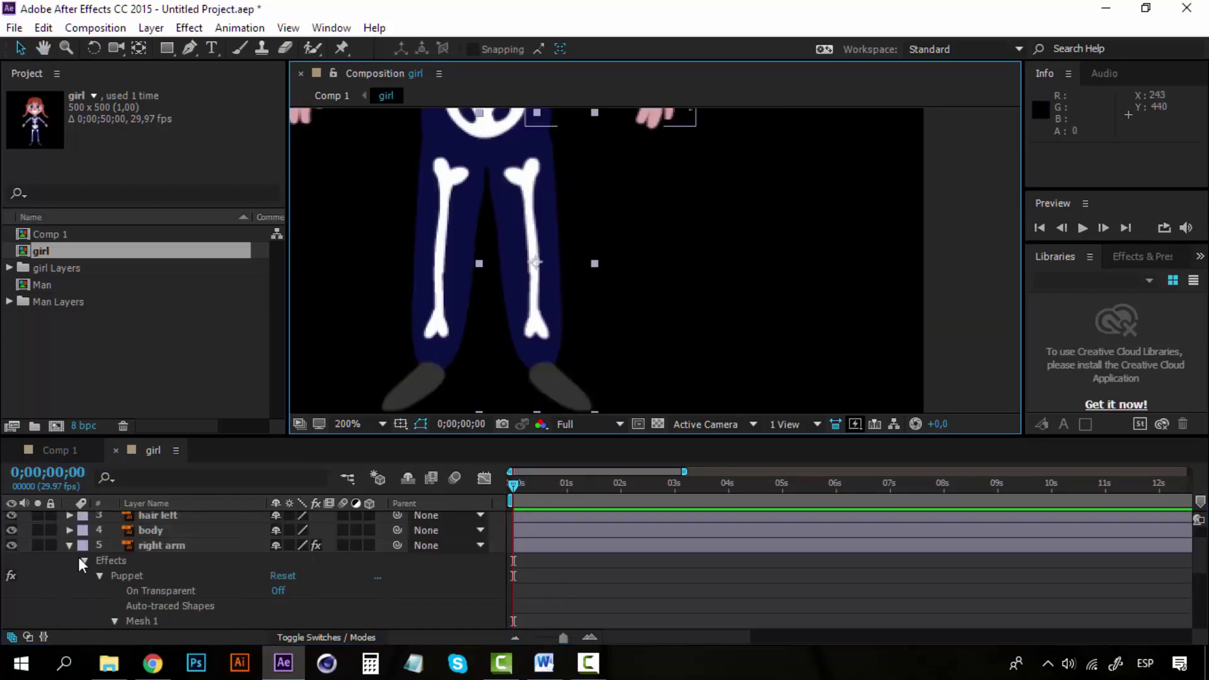
click(69, 545)
click(172, 604)
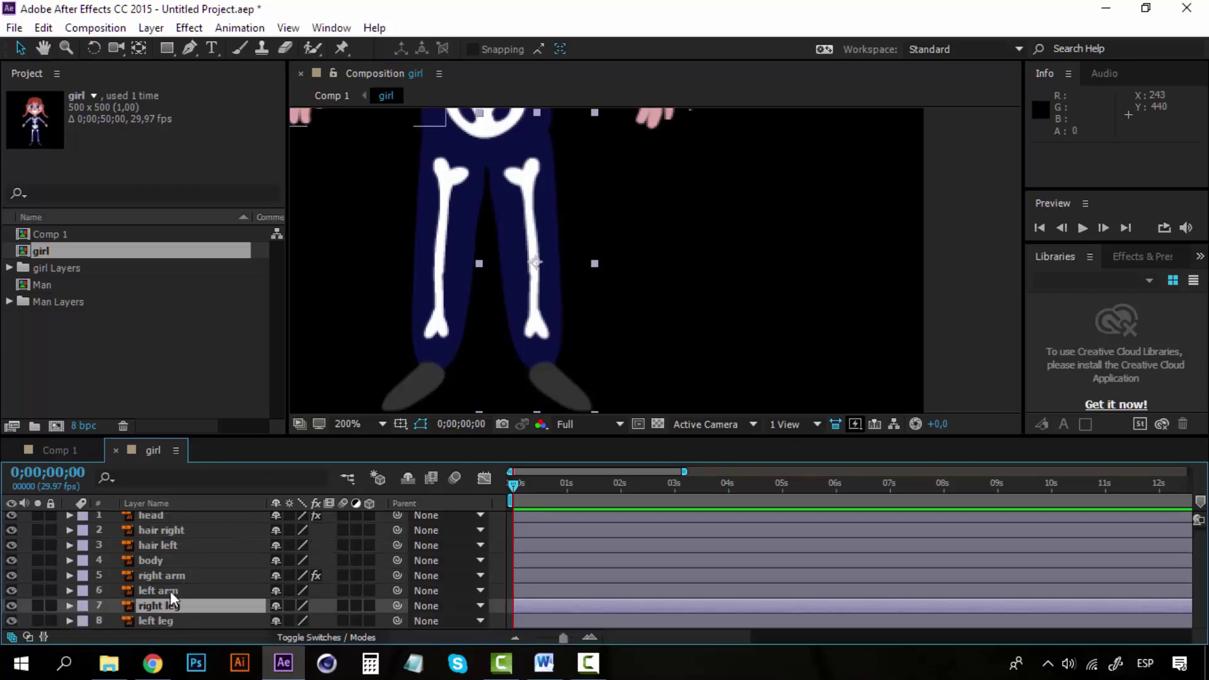
click(161, 606)
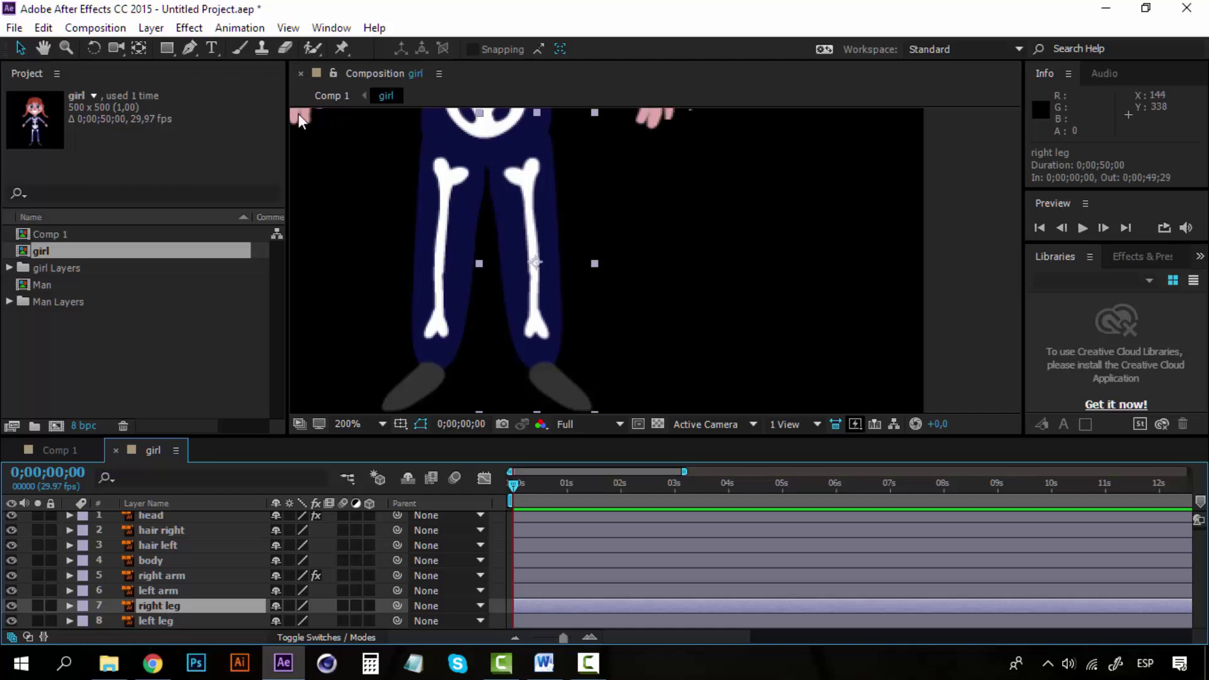
click(345, 48)
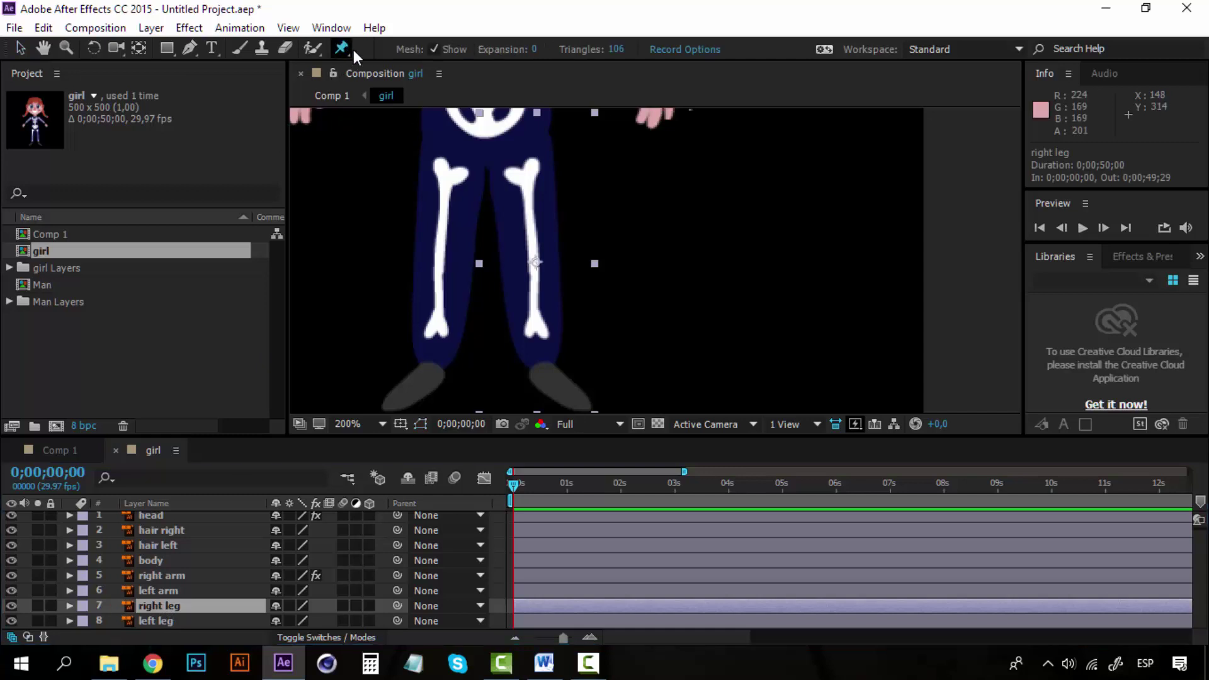
click(518, 154)
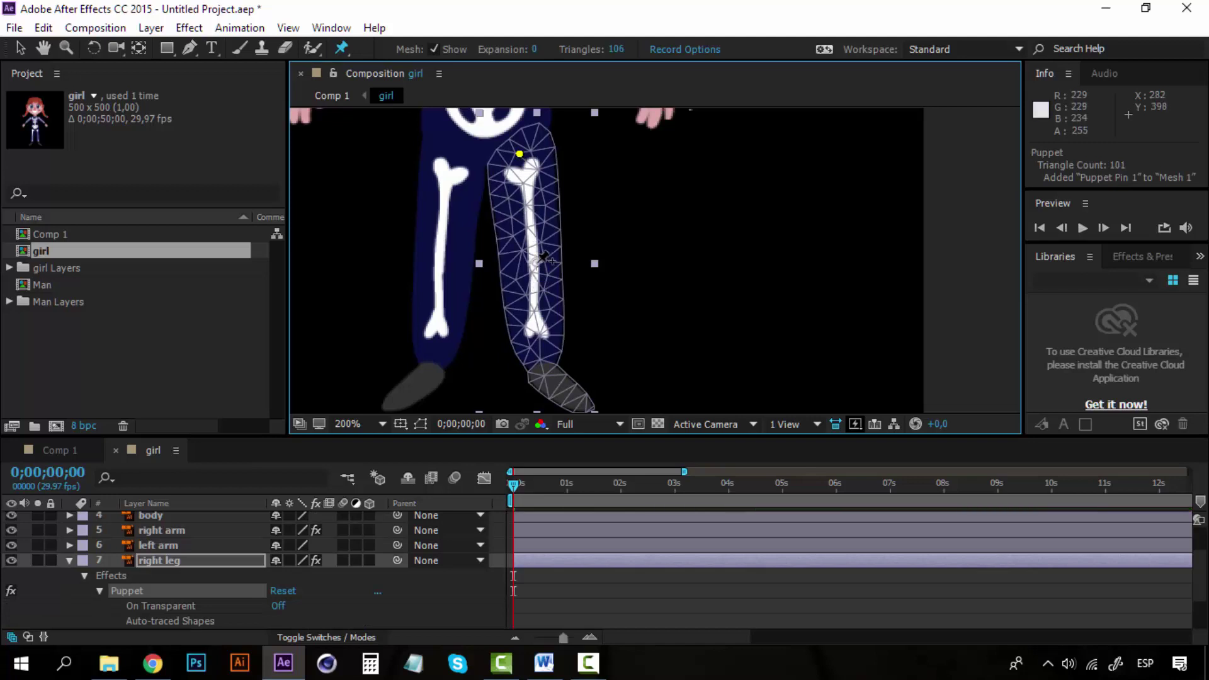
click(535, 262)
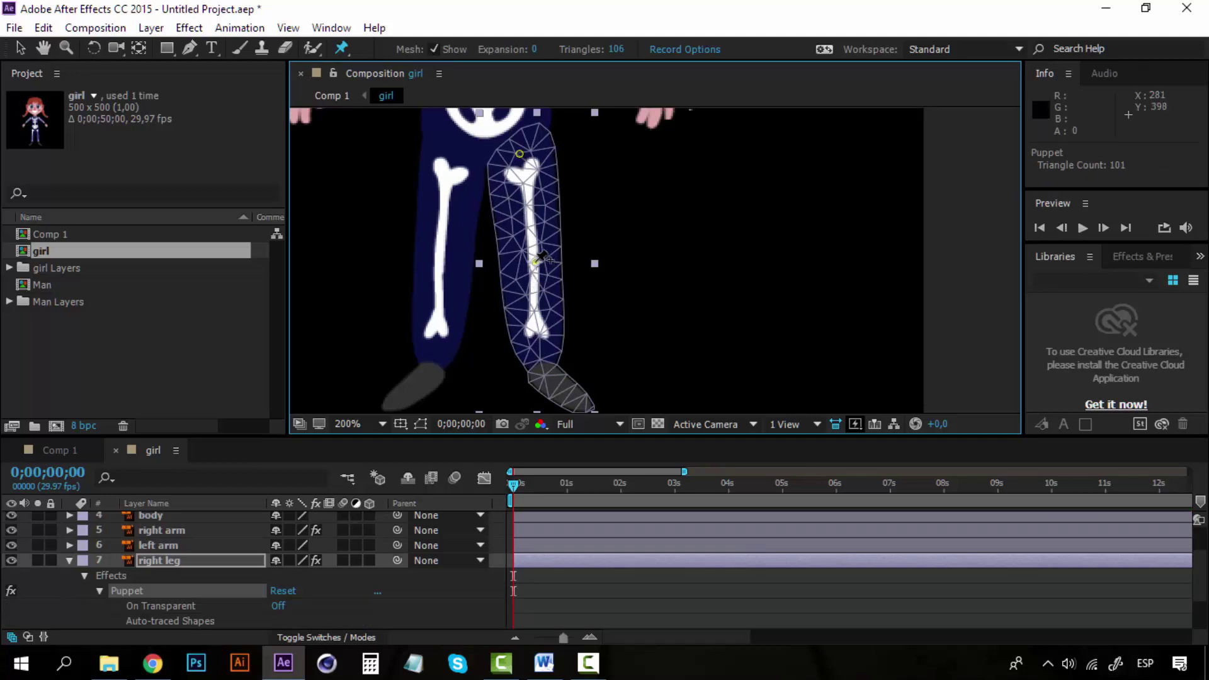
Add a puppet pin on the right foot, then undo a trial foot bend
click(565, 392)
key(comma)
click(24, 46)
key(comma)
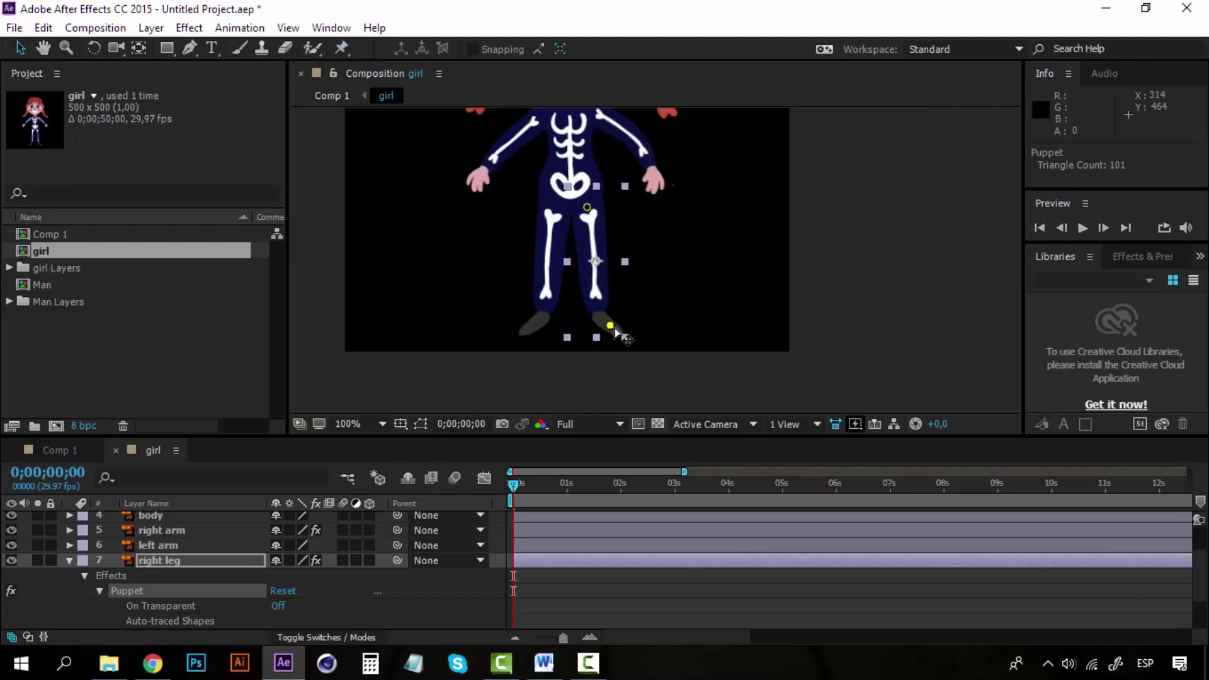
mouse_move(610, 326)
mouse_down()
mouse_move(640, 304)
mouse_move(579, 318)
mouse_move(613, 310)
mouse_move(599, 313)
mouse_up()
key(ctrl+z)
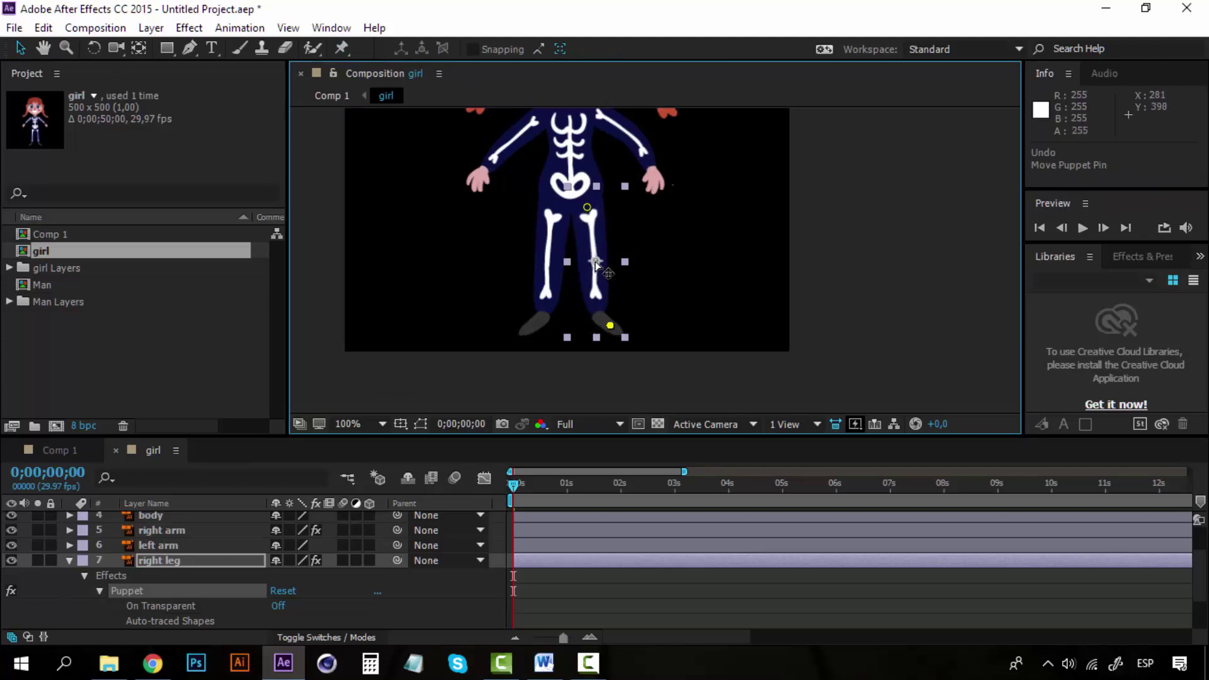
Test-bend the right leg at the knee and foot, undoing the knee bend, then view legs at 200%
click(596, 262)
mouse_move(595, 262)
mouse_down()
mouse_move(623, 258)
mouse_move(611, 258)
mouse_up()
key(ctrl+z)
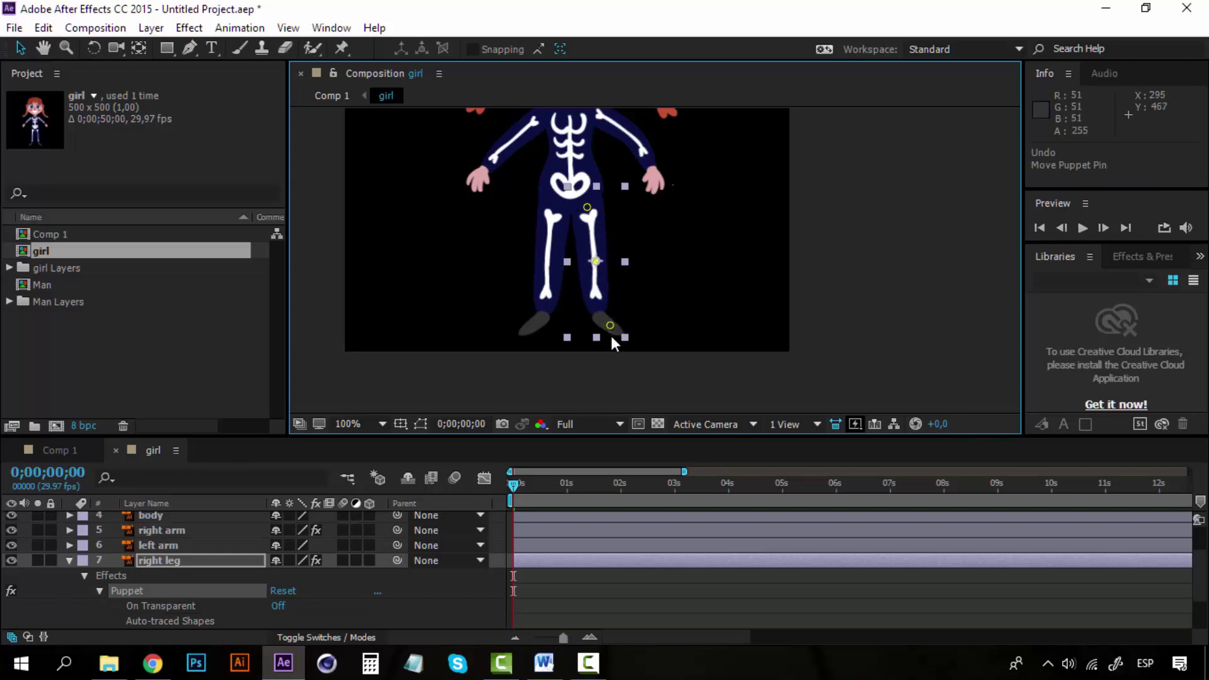
key(period)
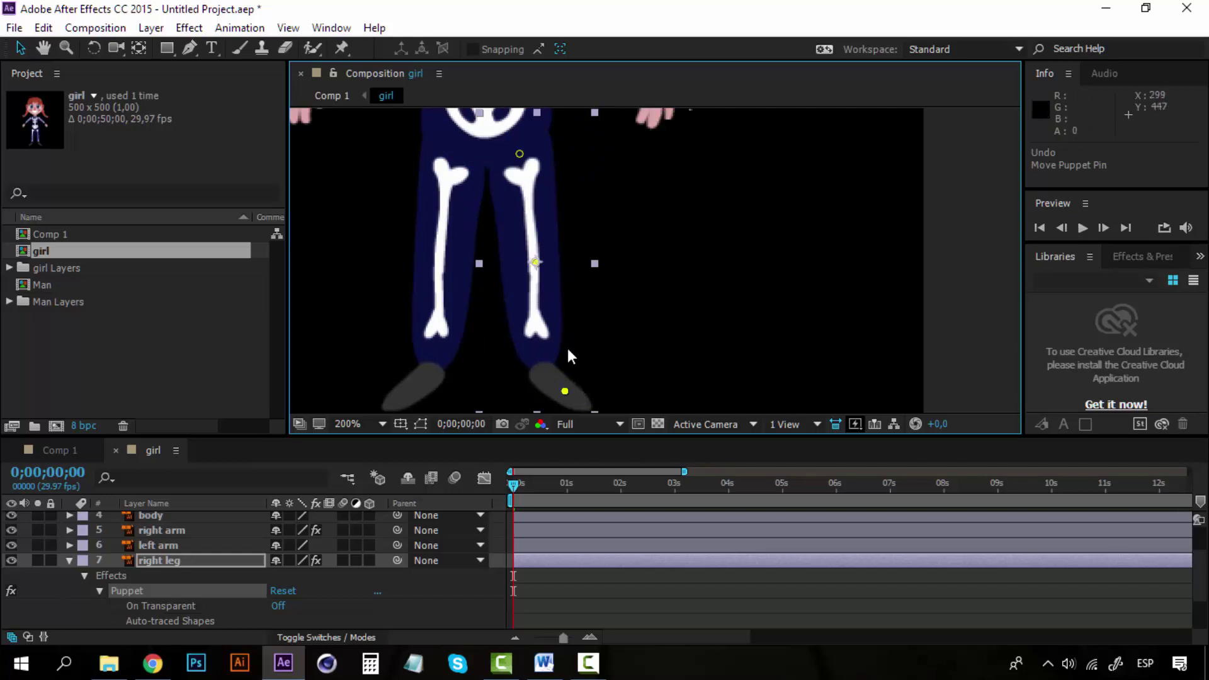
key(comma)
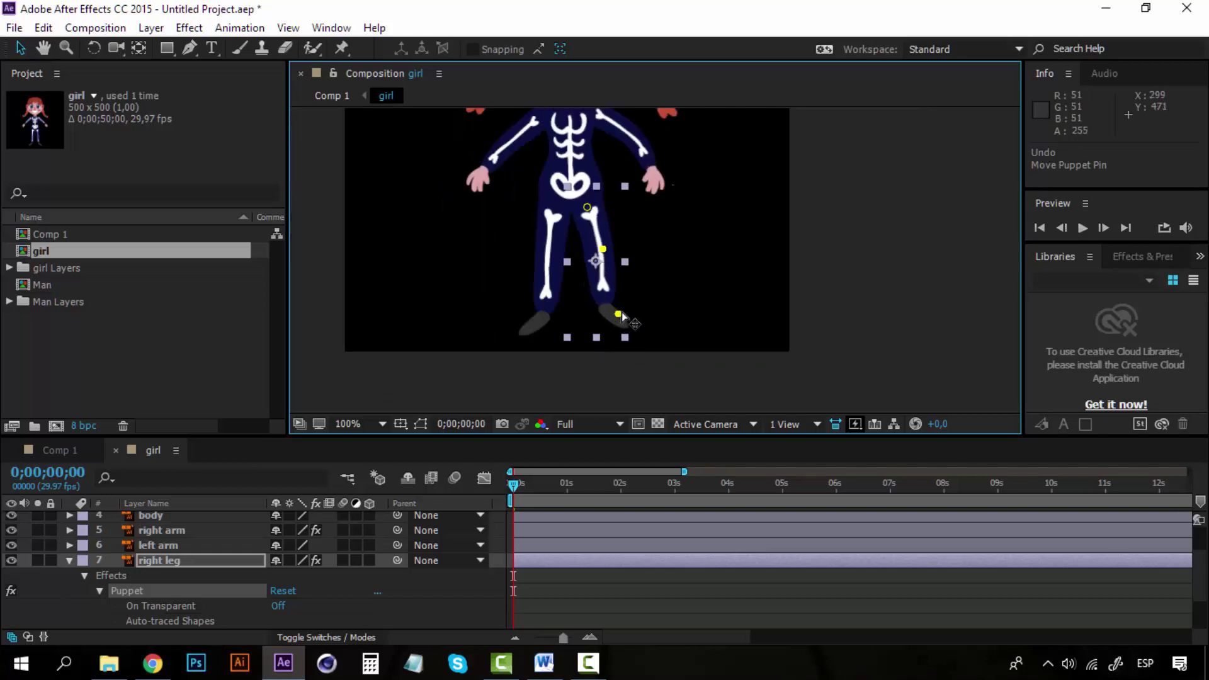
mouse_move(623, 316)
mouse_down()
mouse_move(643, 304)
mouse_move(622, 320)
mouse_move(632, 286)
mouse_move(609, 326)
mouse_up()
key(period)
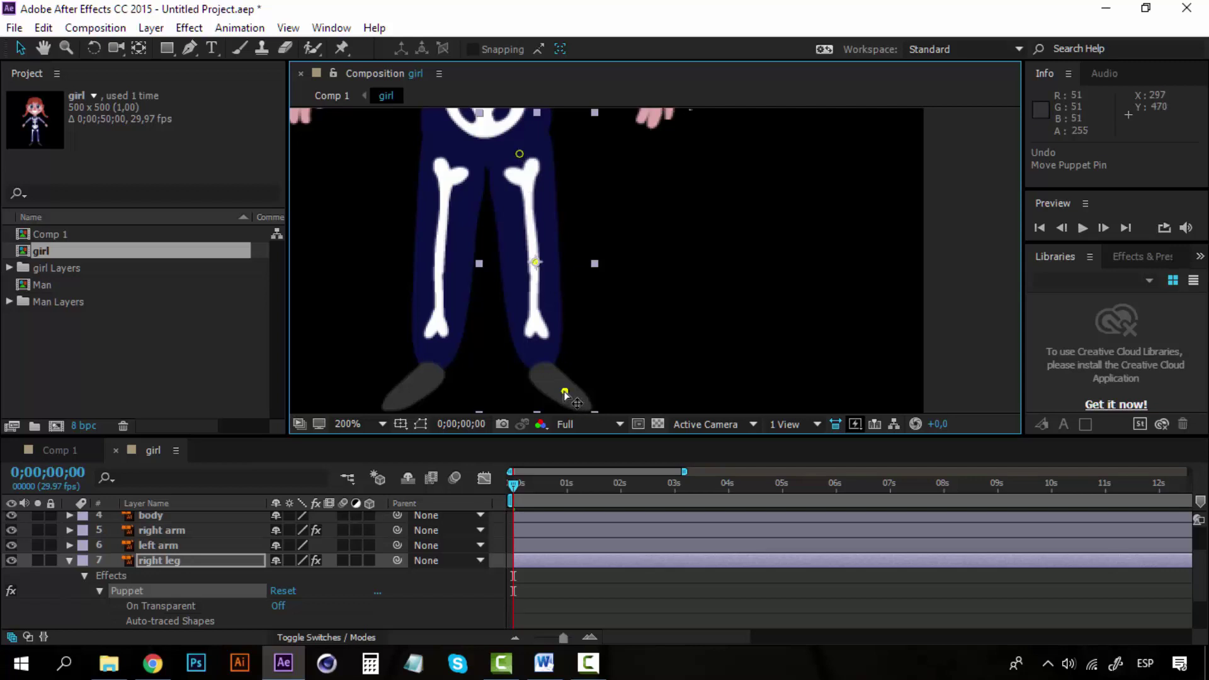
Test-bend the girl's right leg by raising its foot pin
drag(564, 394, 627, 317)
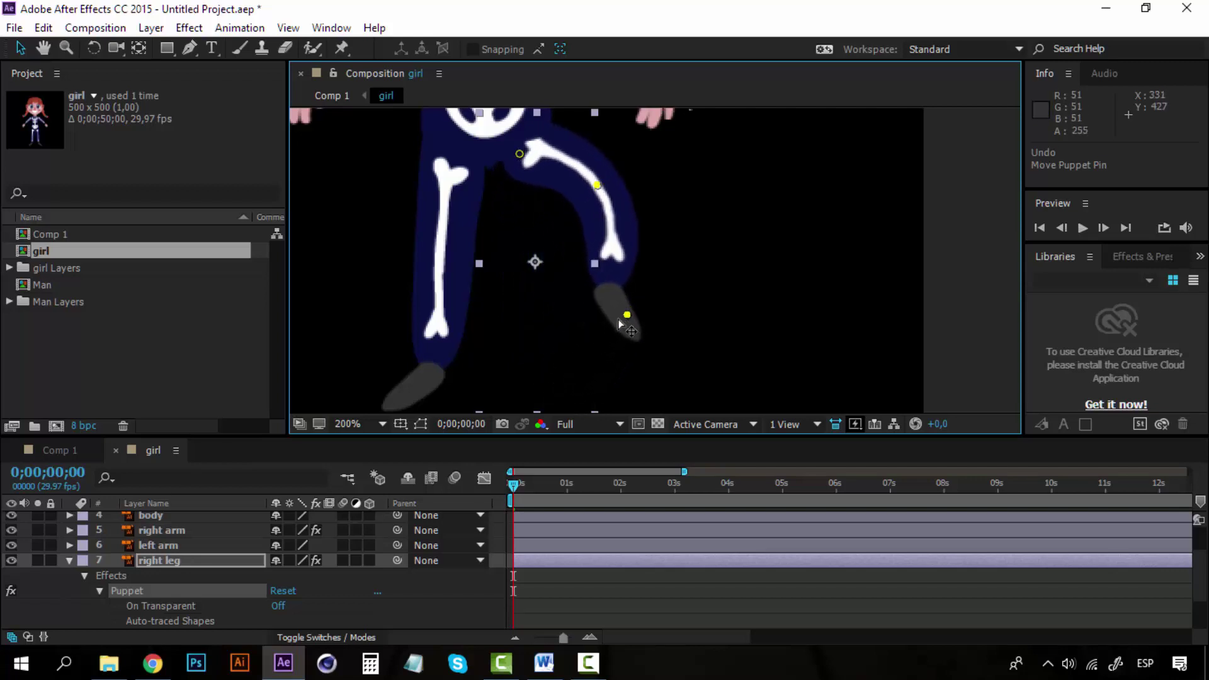
key(ctrl+z)
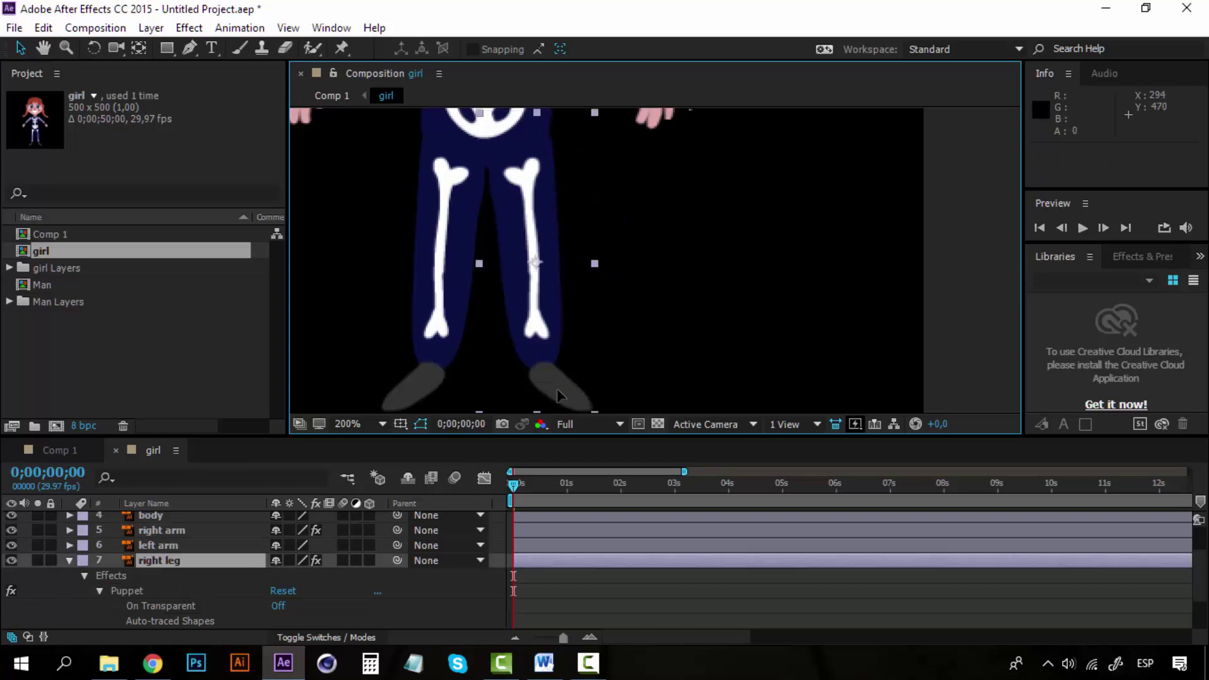
click(165, 566)
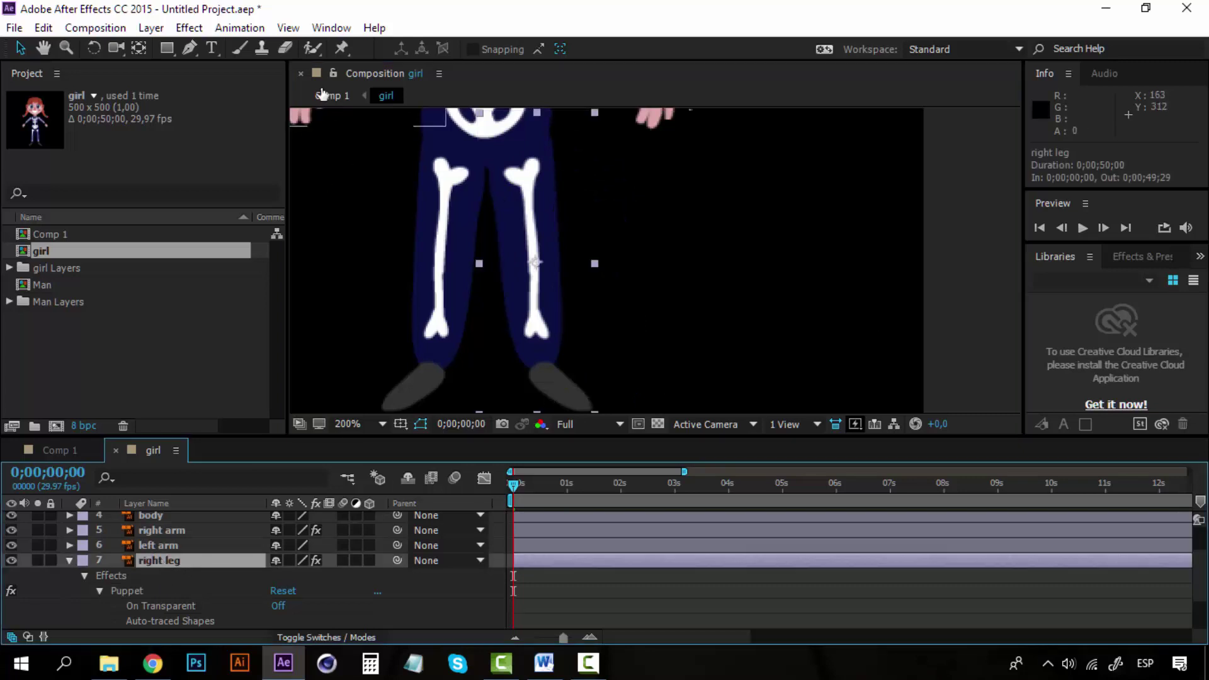
click(341, 47)
click(578, 388)
drag(581, 389, 630, 335)
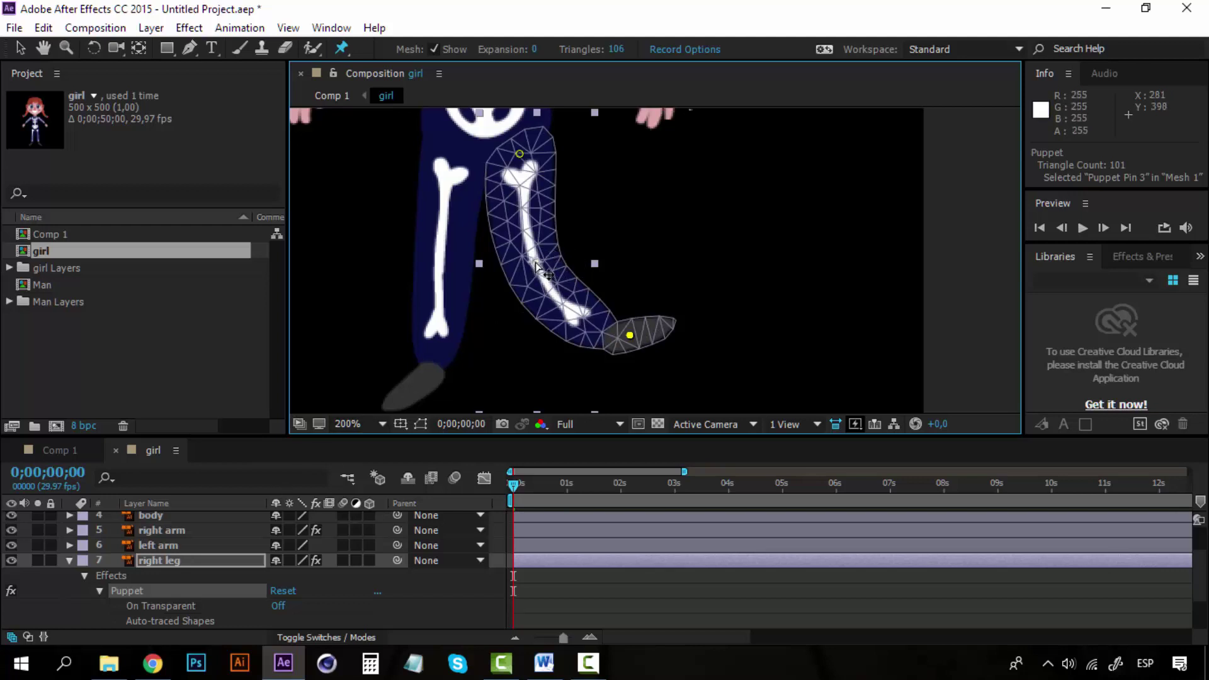
Hide the puppet mesh, delete the knee pin and reposition the foot pin
click(435, 47)
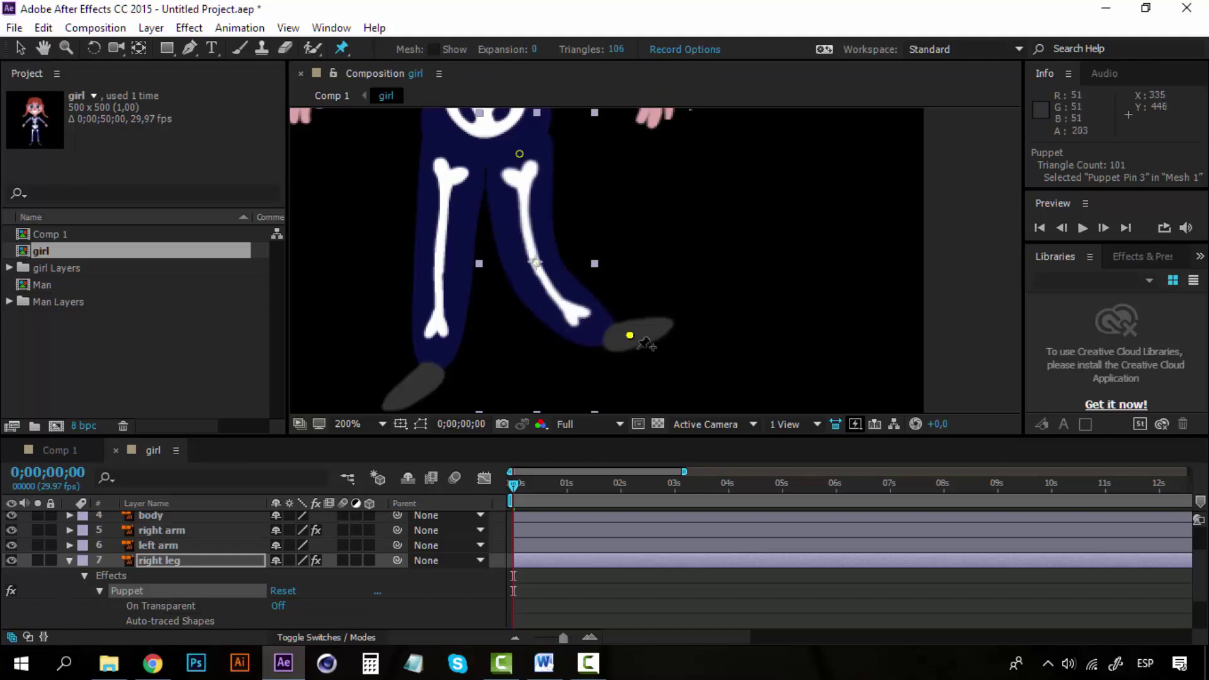
click(534, 263)
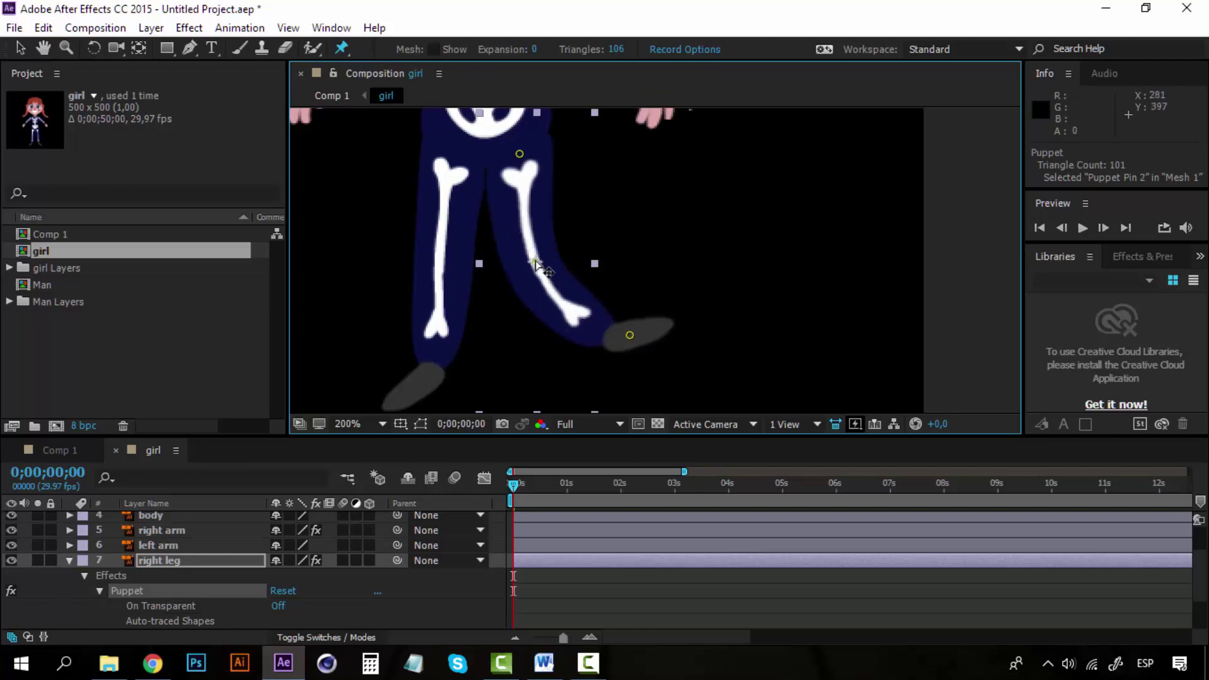
key(Delete)
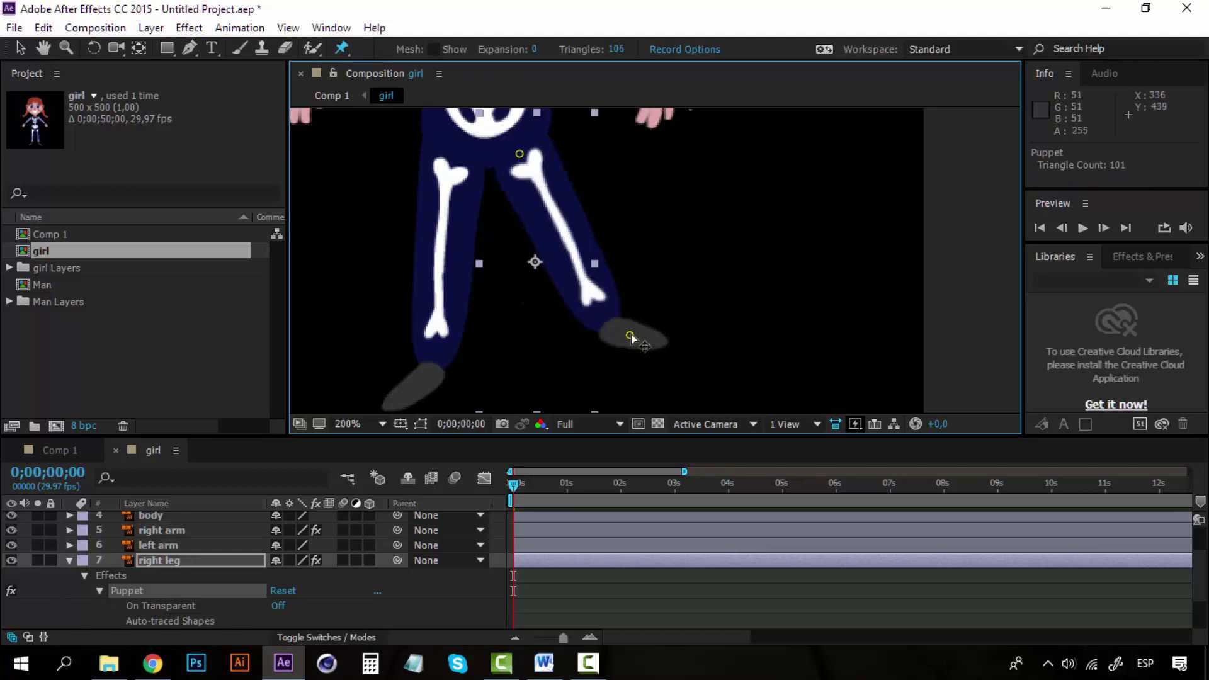
drag(630, 337, 606, 374)
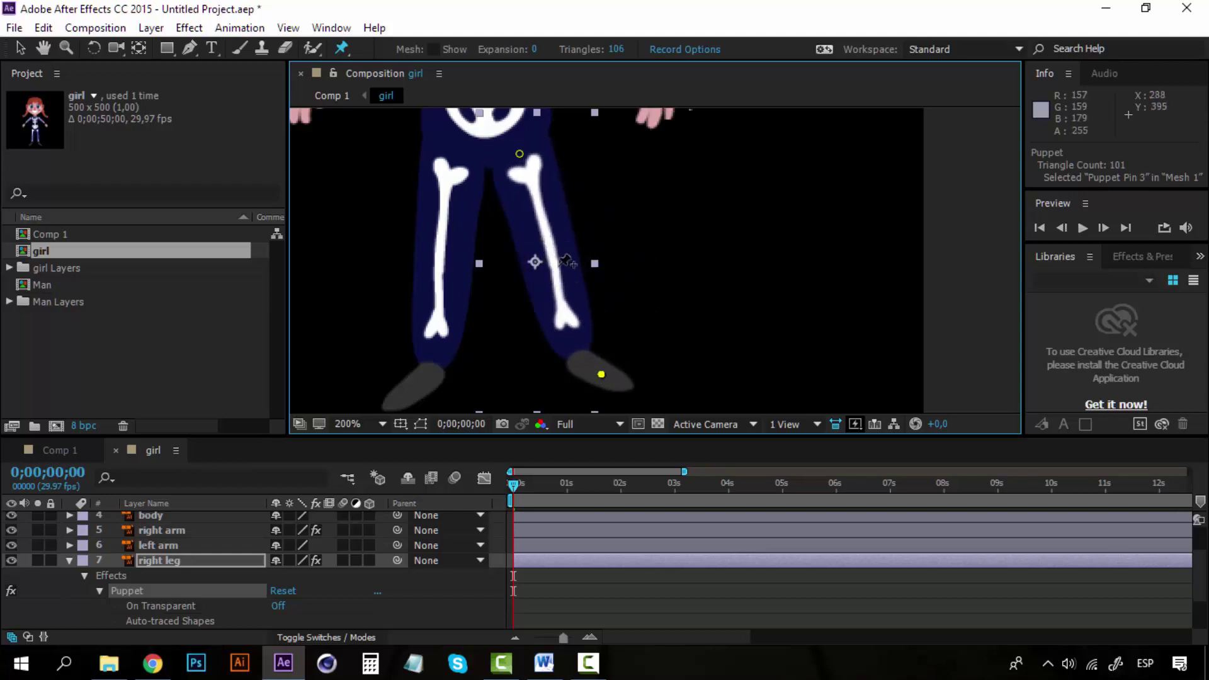
drag(601, 376, 563, 385)
Place a new pin at the right knee, test-bend the leg, and undo the bends
scroll(496, 248, down, 2)
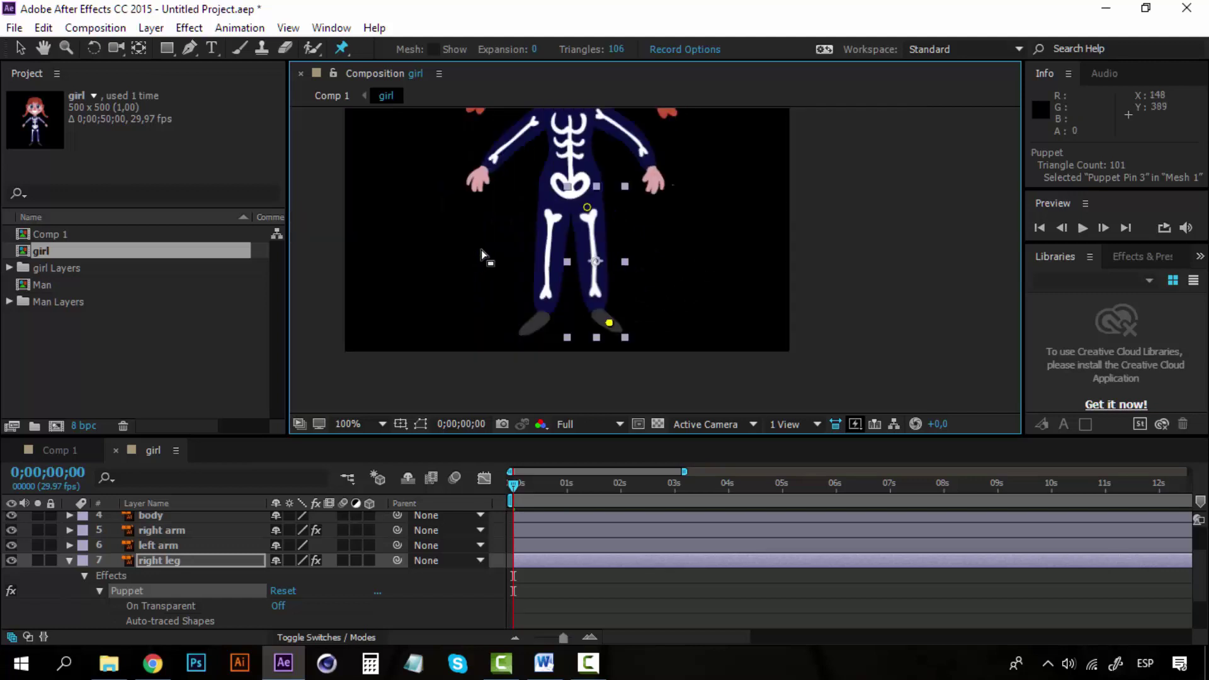
scroll(528, 297, up, 2)
scroll(532, 310, down, 2)
scroll(570, 170, up, 2)
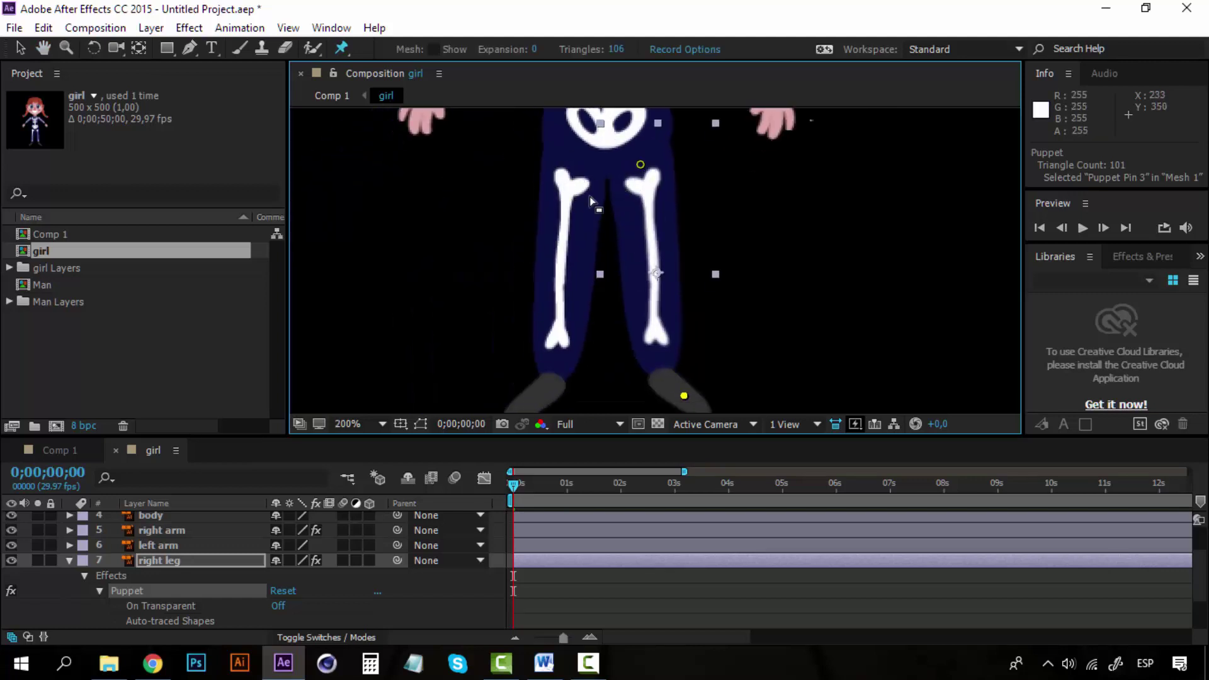
scroll(567, 220, down, 1)
scroll(610, 250, up, 1)
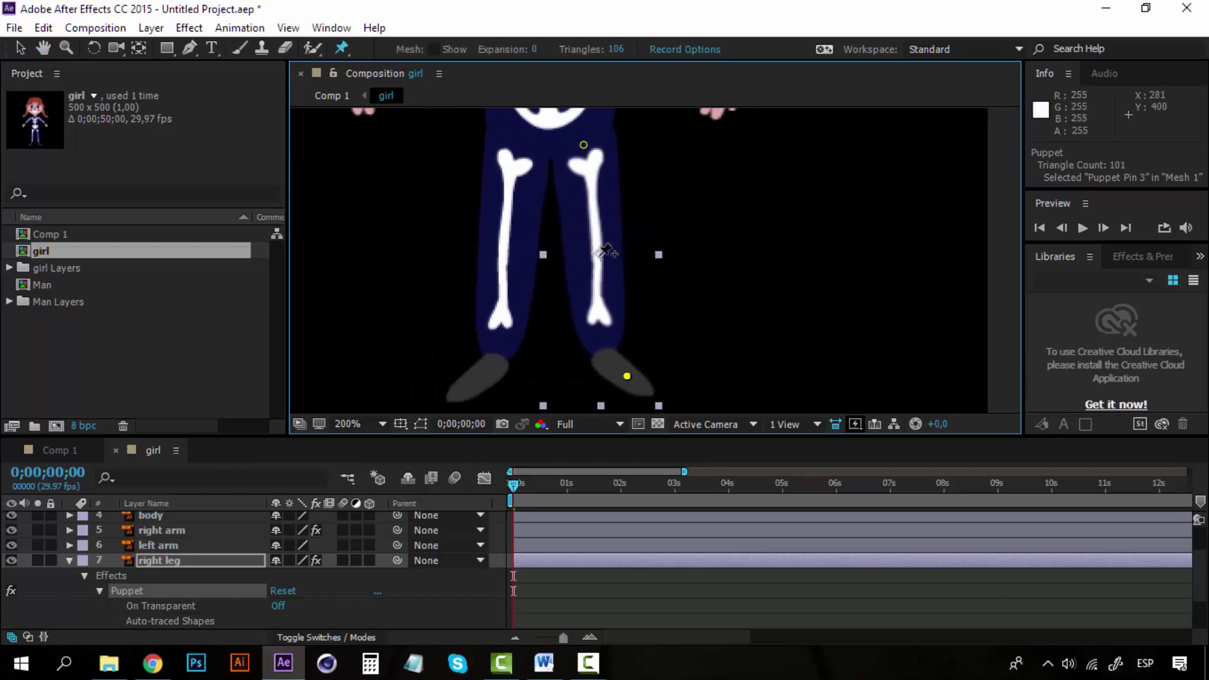
click(601, 252)
drag(570, 281, 489, 287)
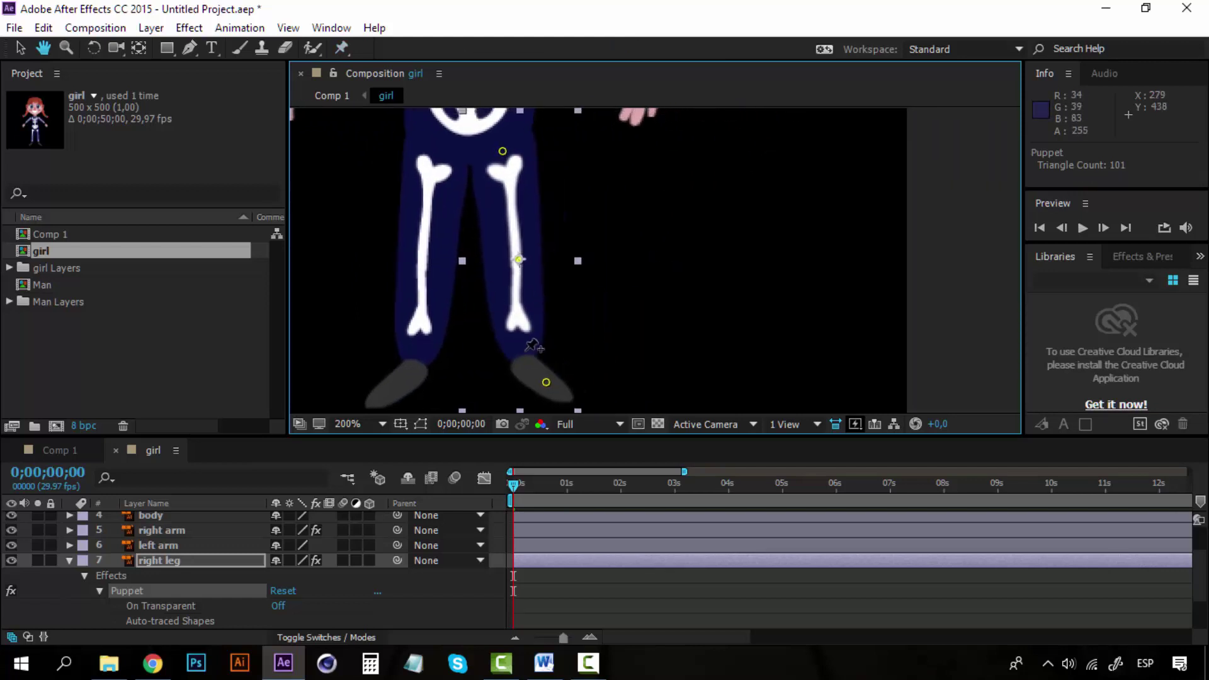
drag(546, 382, 620, 315)
key(ctrl+z)
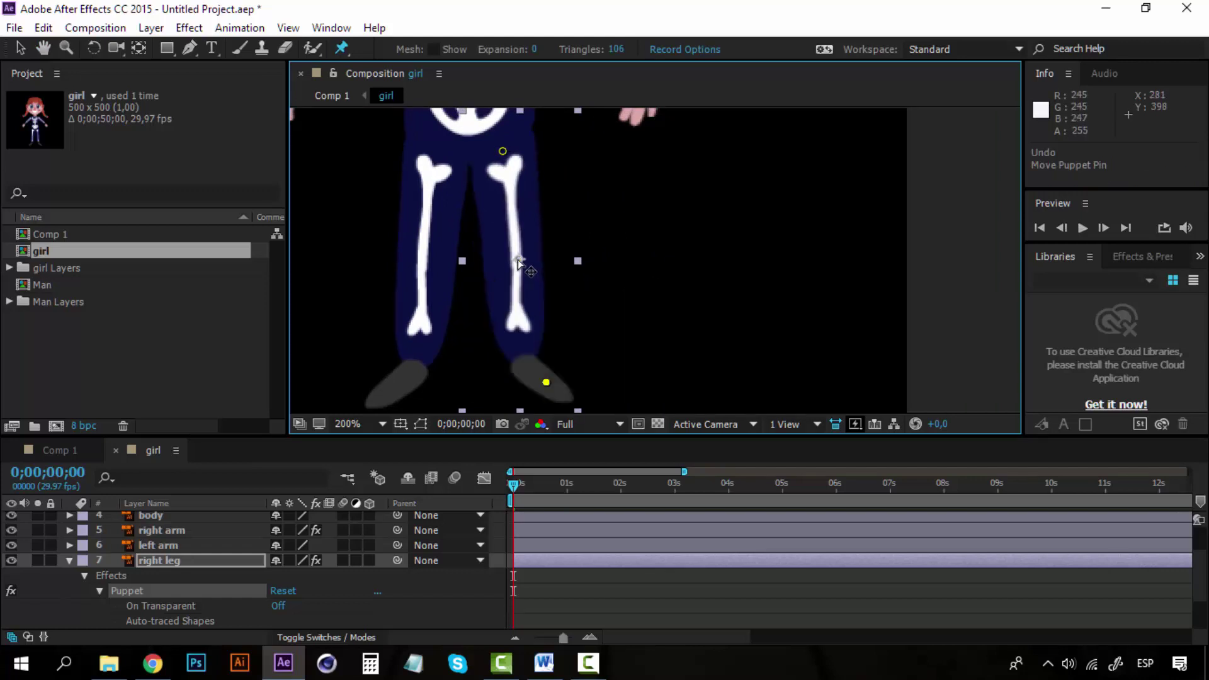
drag(518, 261, 553, 251)
key(ctrl+z)
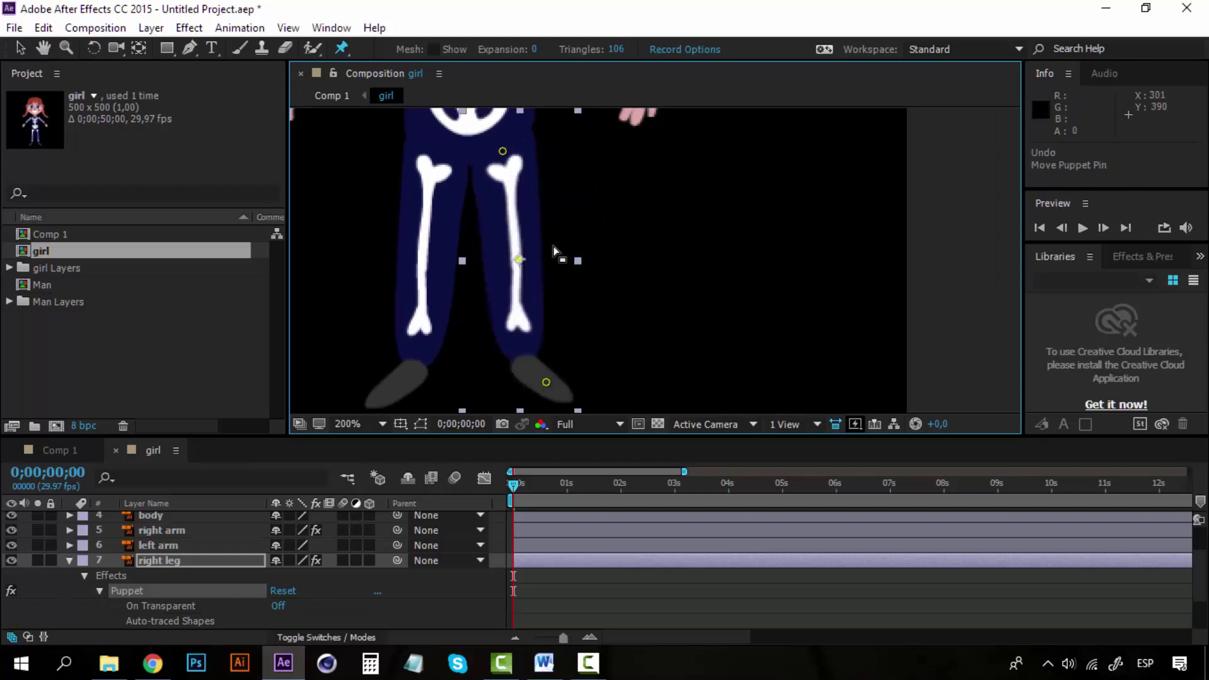
Zoom and pan onto the girl's face and select the head layer
key(z)
alt+click(603, 213)
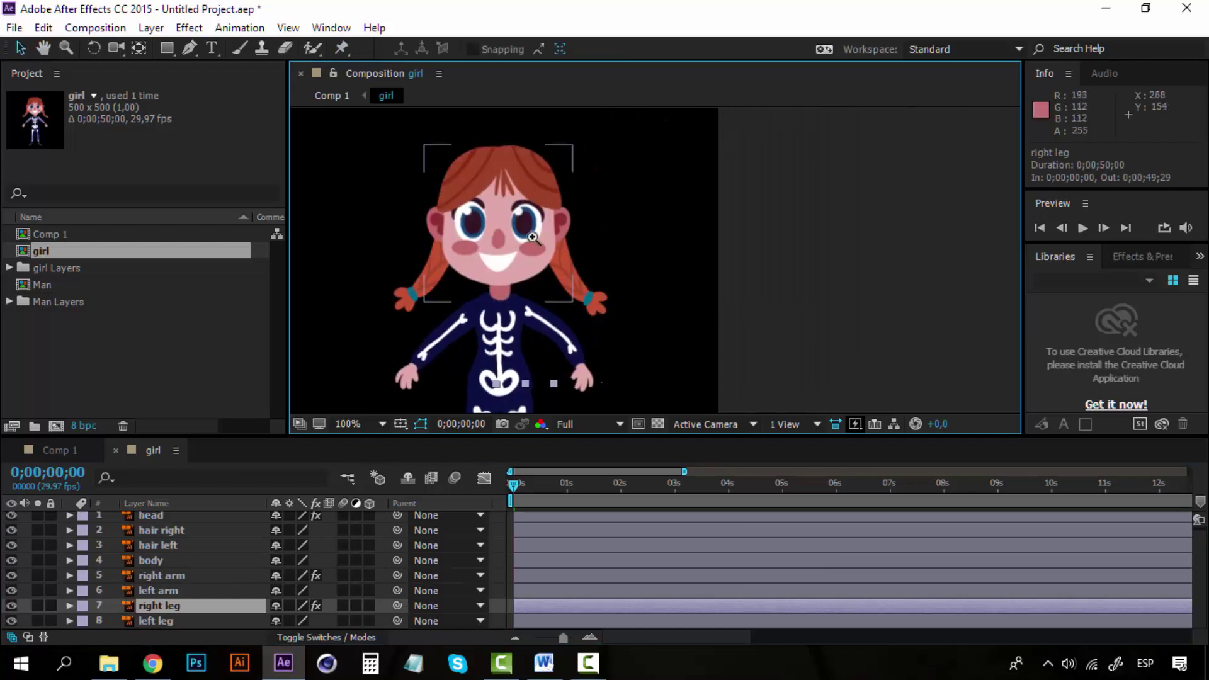
click(533, 237)
key(h)
drag(535, 264, 561, 274)
key(v)
click(537, 308)
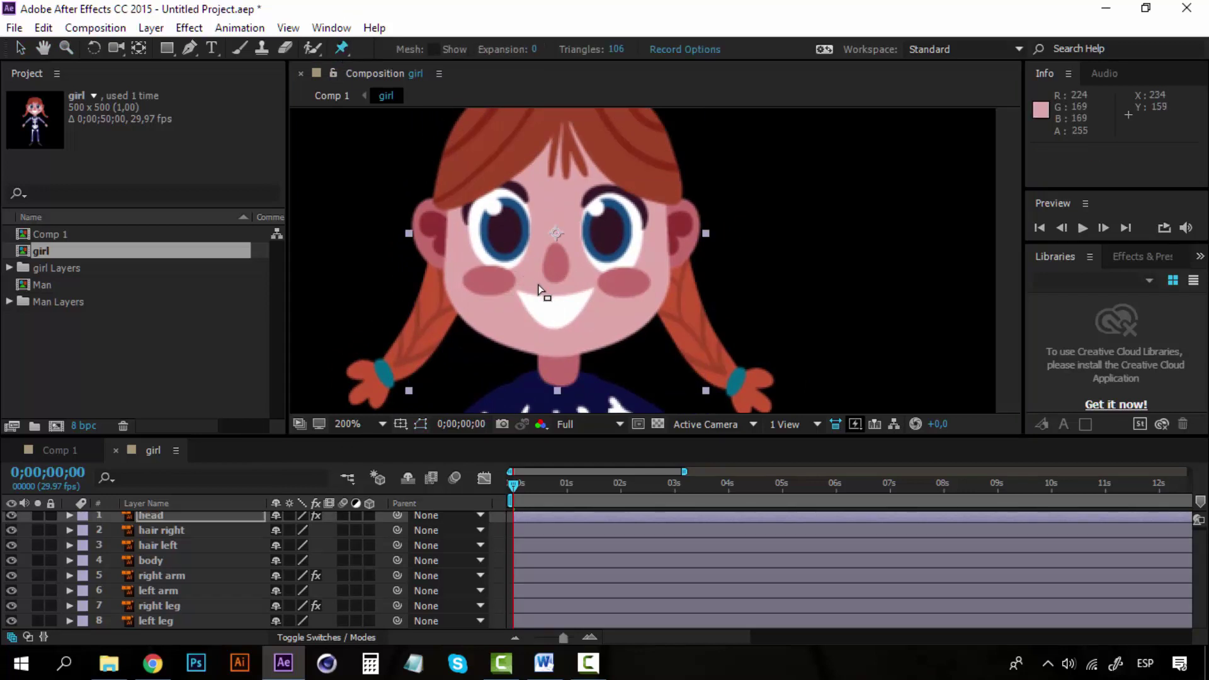
key(h)
drag(539, 285, 545, 336)
Zoom in on the face and ready the head layer for puppet pinning
key(ctrl+p)
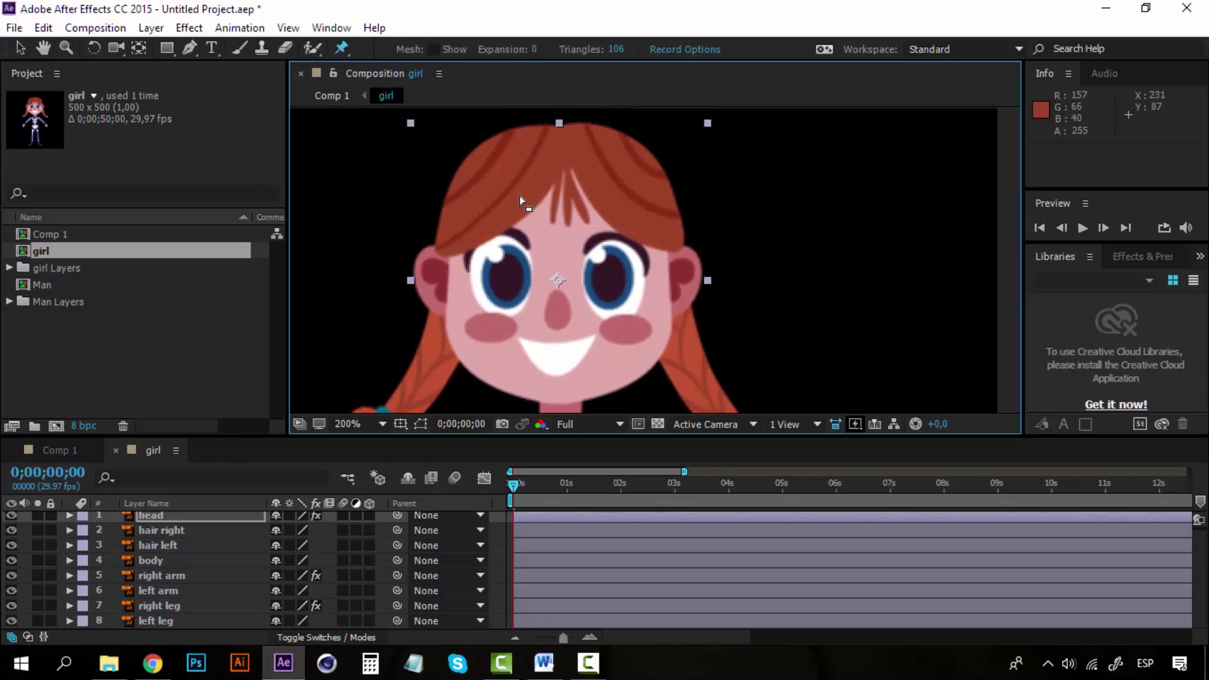
key(z)
alt+click(564, 245)
click(705, 276)
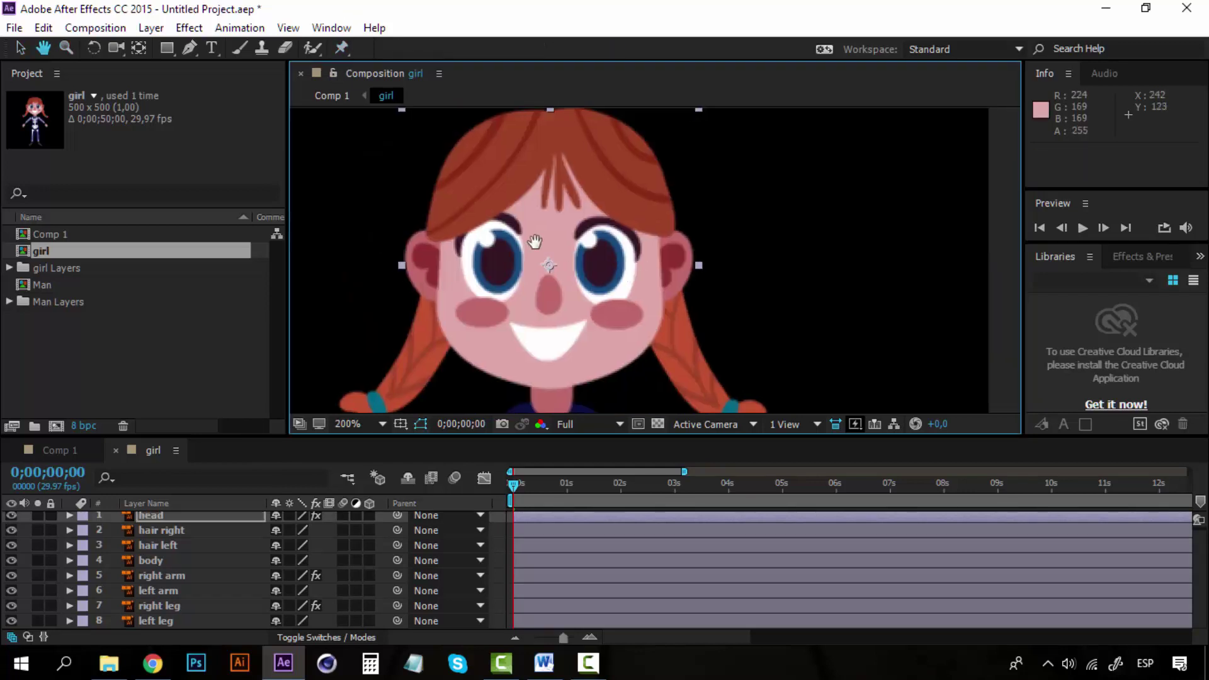
click(341, 47)
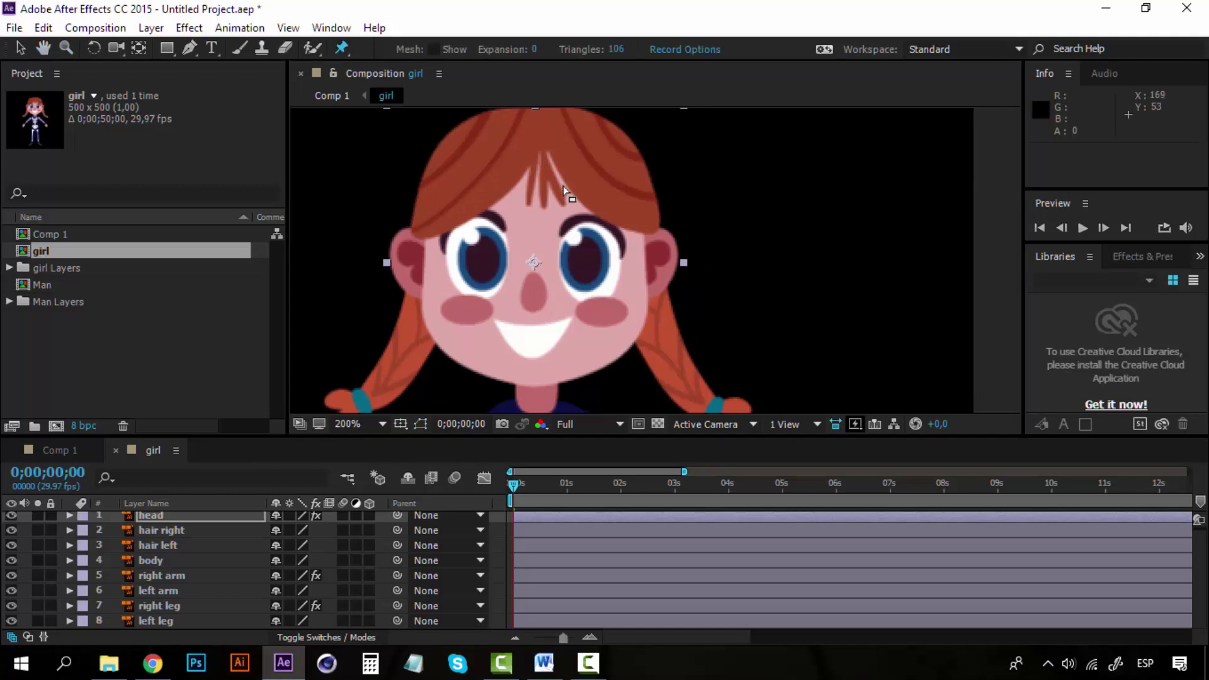
click(156, 525)
click(156, 518)
click(541, 362)
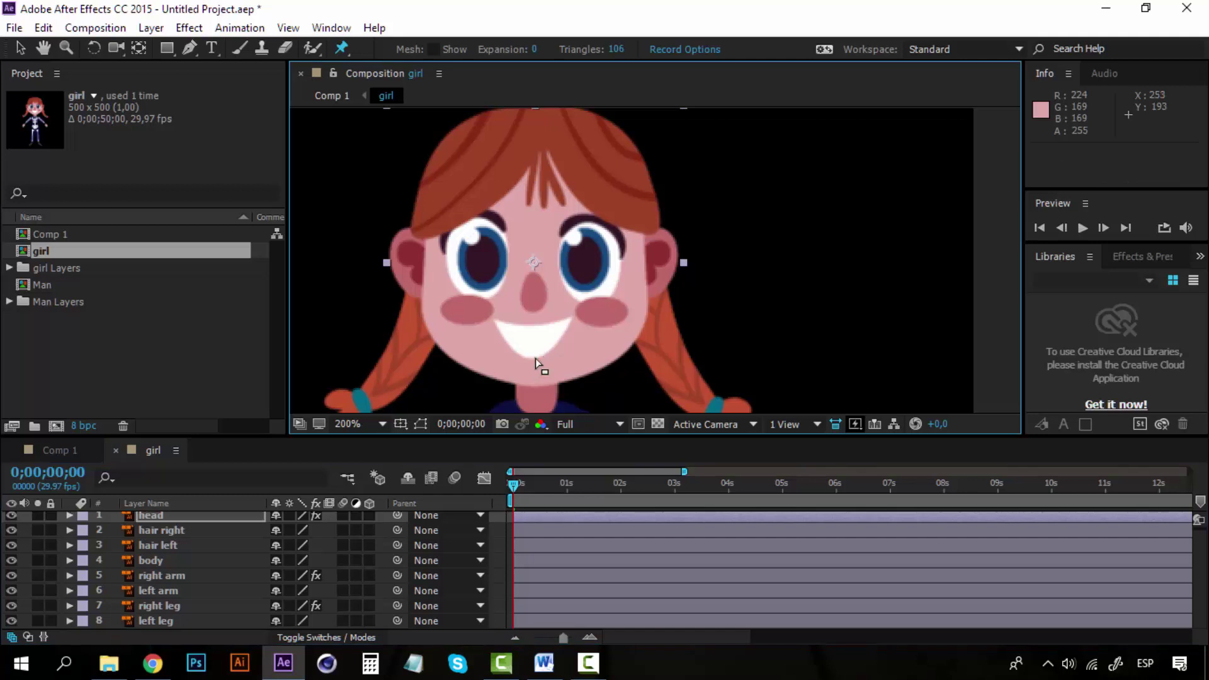
click(161, 517)
click(542, 137)
Pin the girl's chin and both cheeks, then nudge the chin pin to warp the face
click(537, 370)
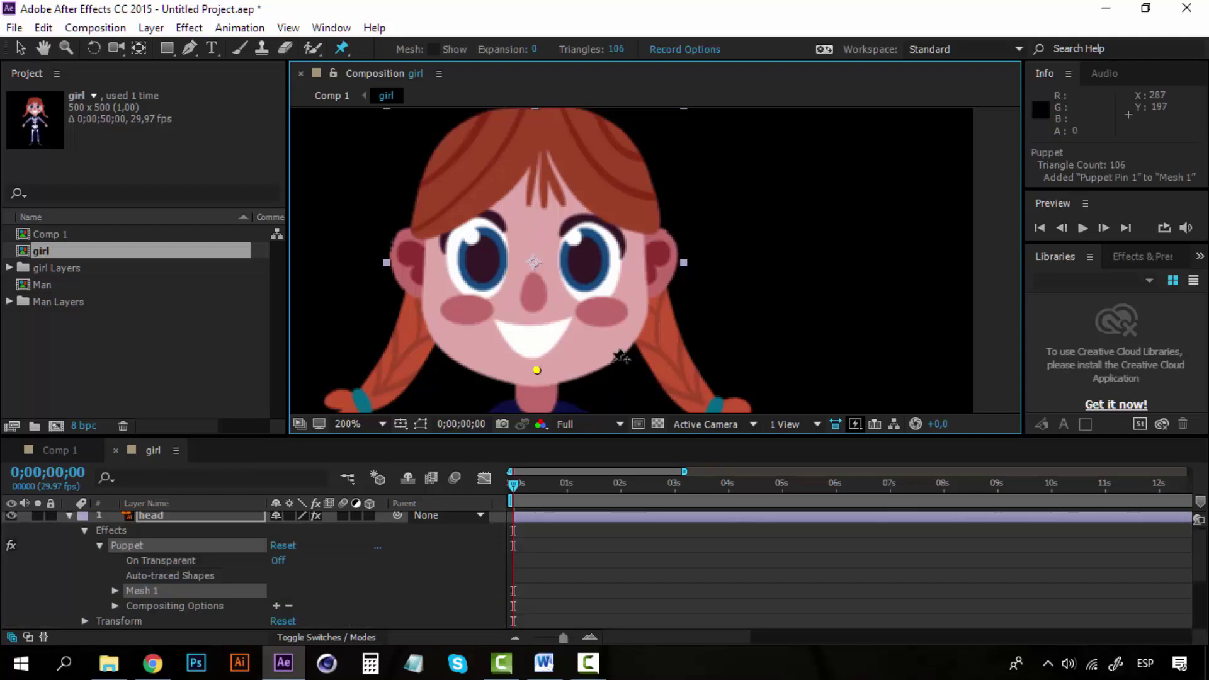
click(615, 332)
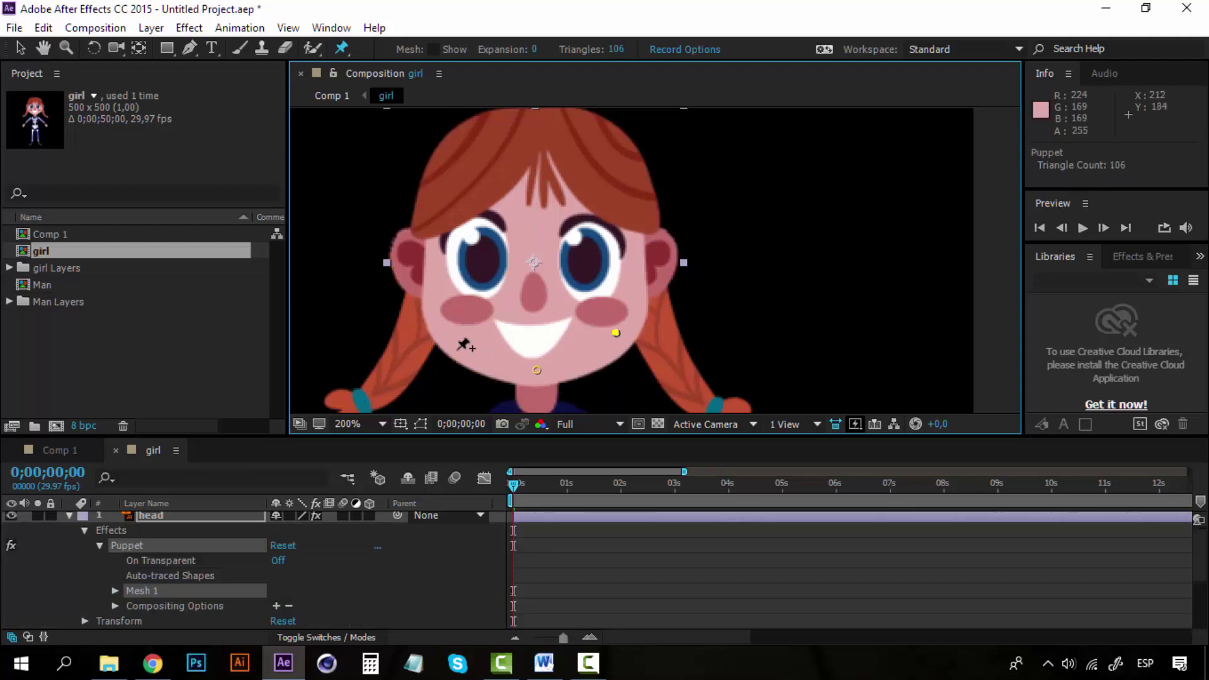
click(454, 331)
click(537, 371)
mouse_move(537, 371)
mouse_down()
mouse_move(521, 375)
mouse_move(569, 371)
mouse_move(502, 371)
mouse_move(566, 376)
mouse_move(521, 372)
mouse_move(550, 370)
mouse_move(538, 372)
mouse_up()
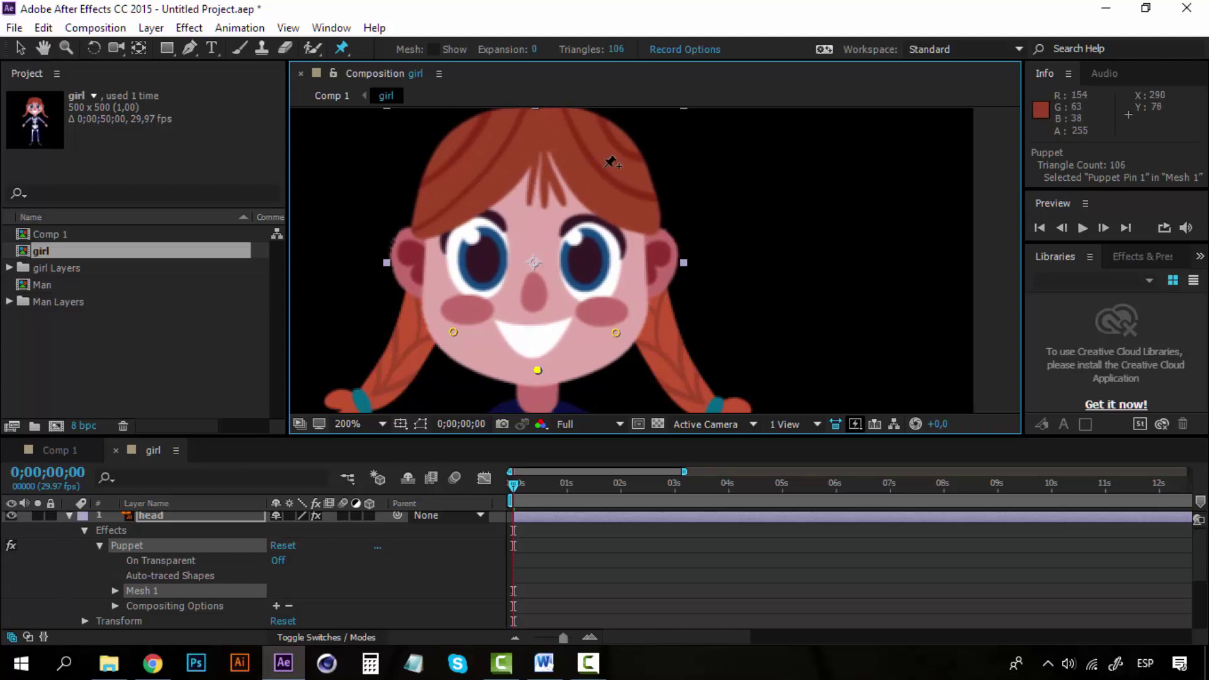
Add a pin on the hair, pull it to warp the head, then reframe the face
click(609, 169)
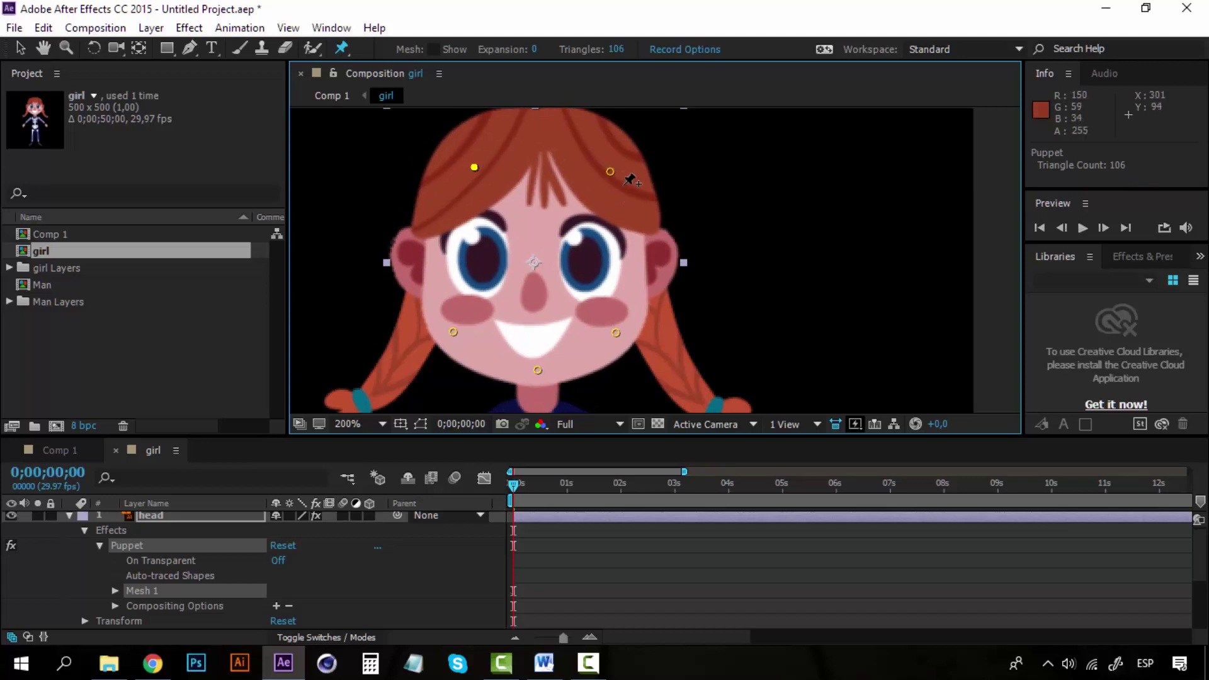
mouse_move(612, 173)
mouse_down()
mouse_move(764, 154)
mouse_move(551, 184)
mouse_move(593, 195)
mouse_move(608, 165)
mouse_up()
scroll(606, 166, down, 2)
drag(589, 409, 570, 327)
scroll(566, 264, up, 3)
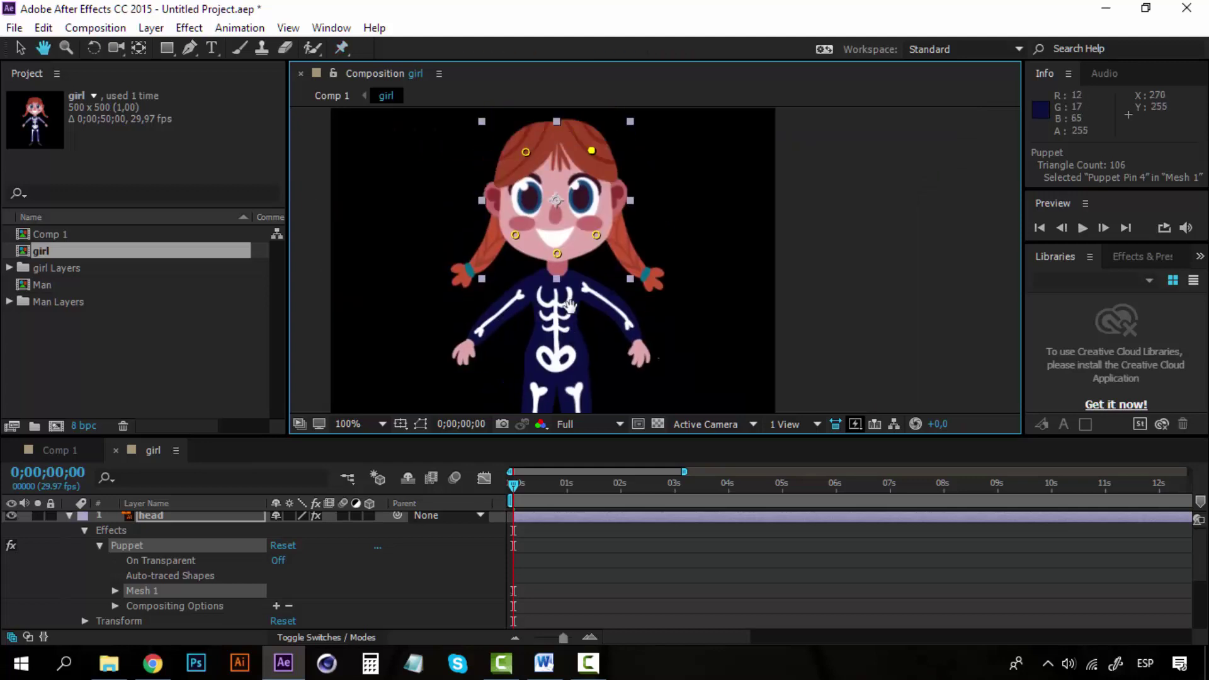
scroll(560, 185, up, 2)
key(space)
drag(539, 194, 505, 218)
Close the girl composition, delete the girl layer from Comp 1, and add the Man photo
click(54, 299)
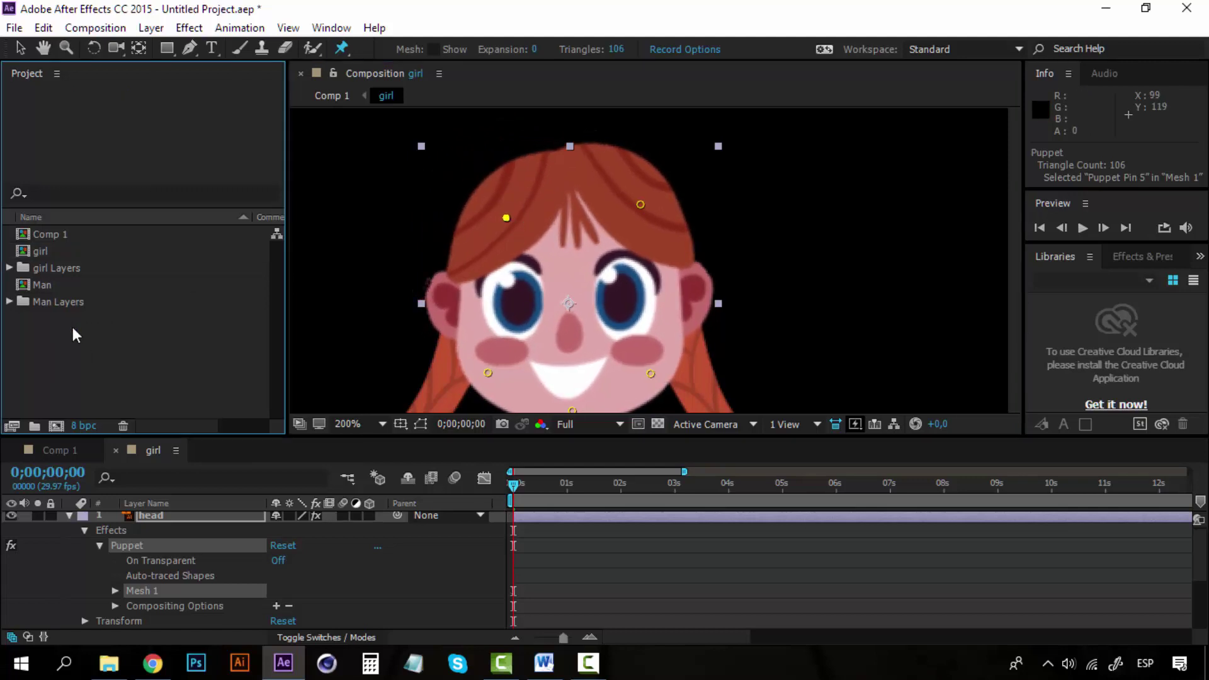
click(54, 300)
click(155, 516)
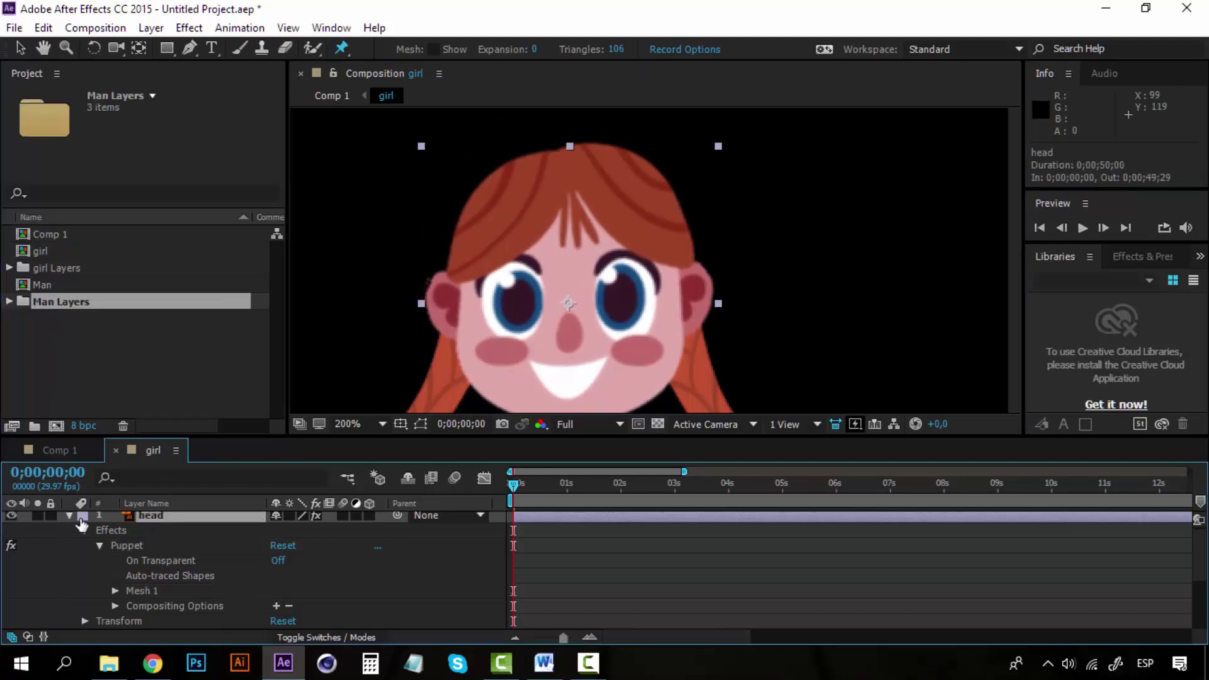
click(69, 515)
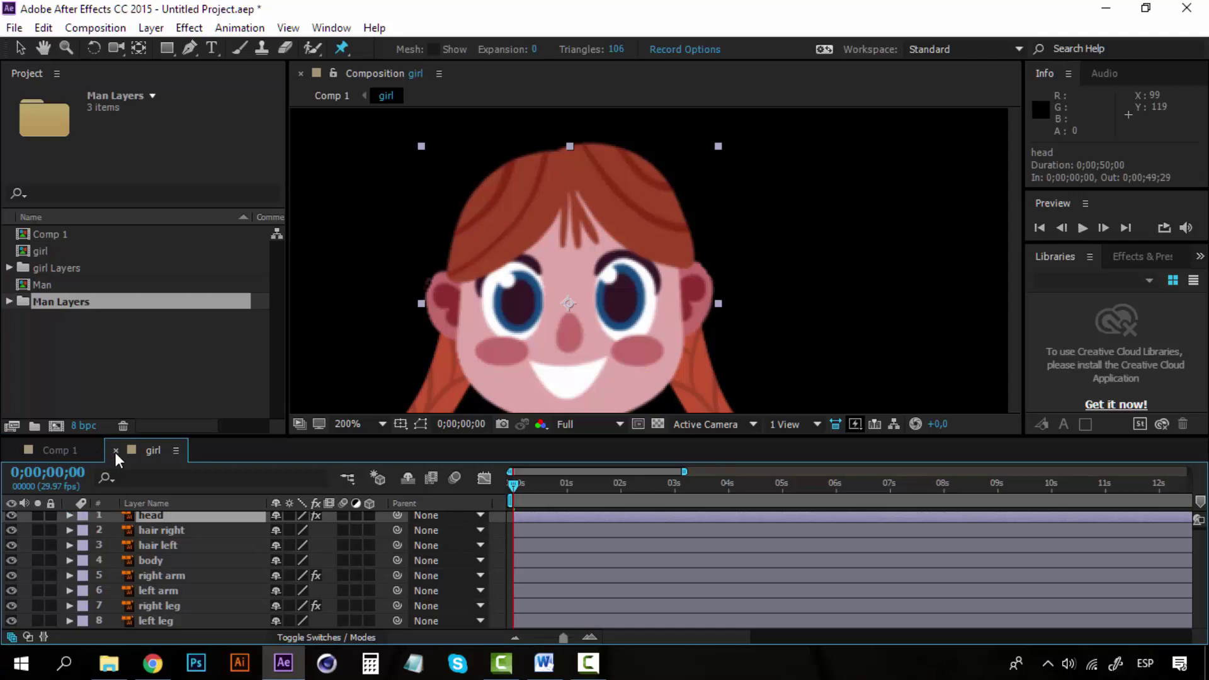
click(115, 452)
key(ctrl+w)
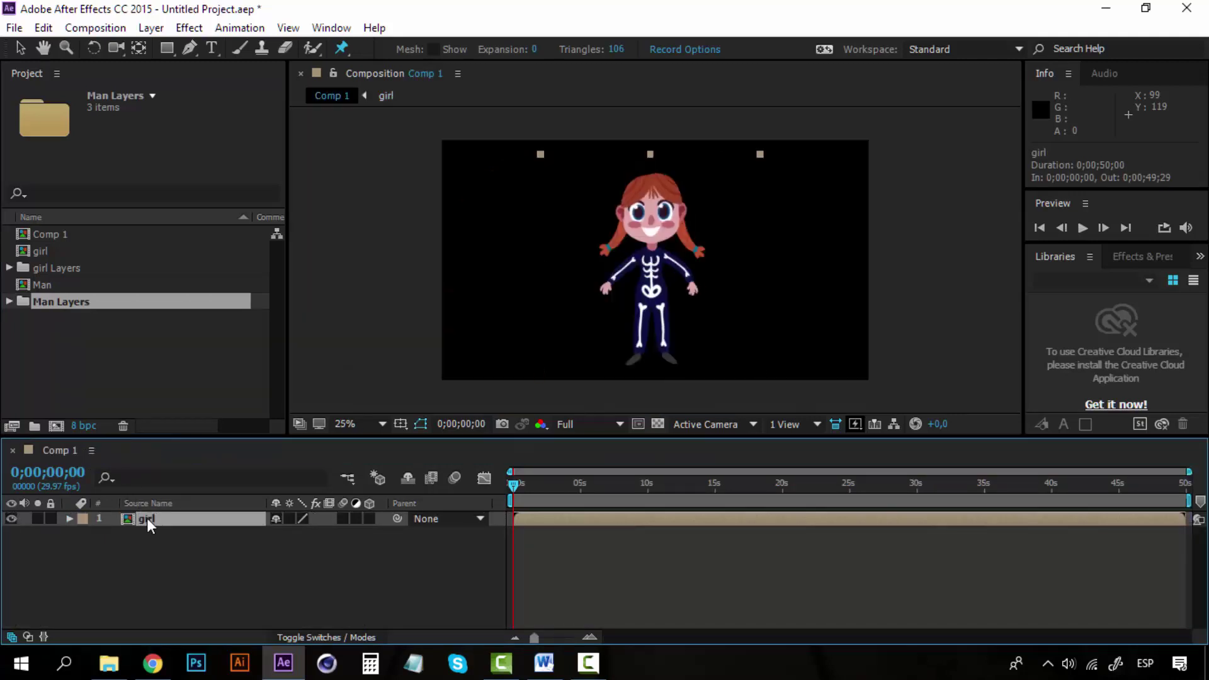
key(Delete)
drag(45, 285, 611, 305)
Scale the Man layer down to 22% and shift it right into the frame
key(comma)
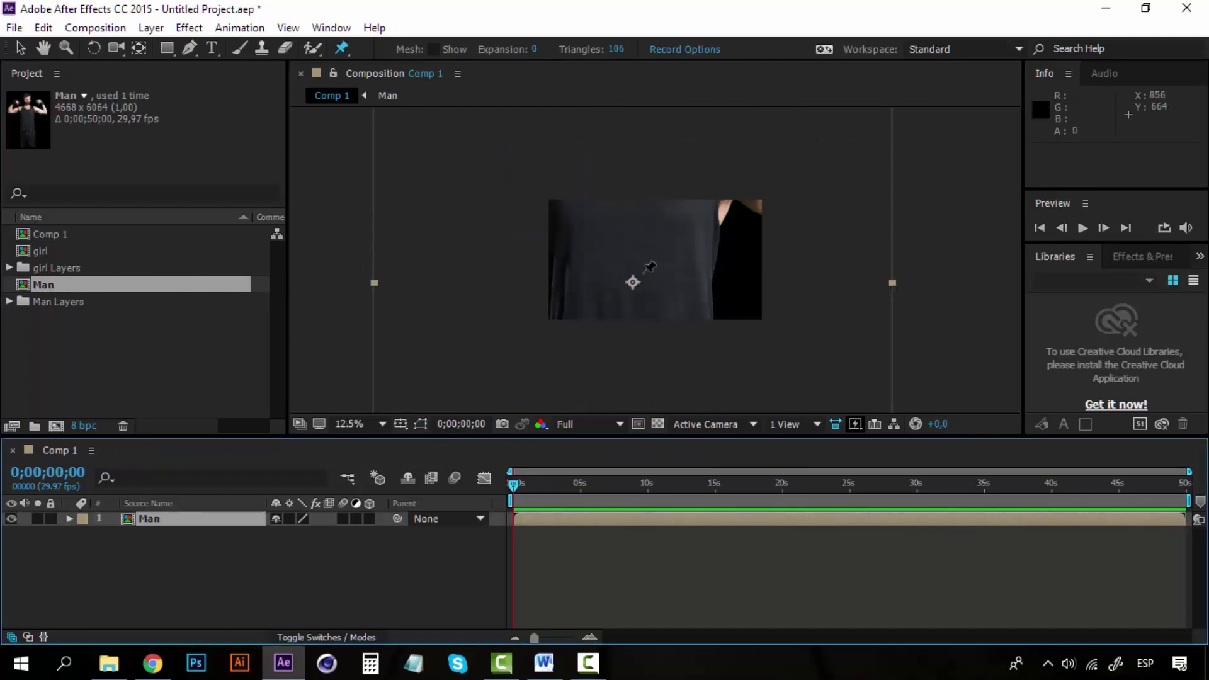
key(s)
drag(313, 533, 240, 554)
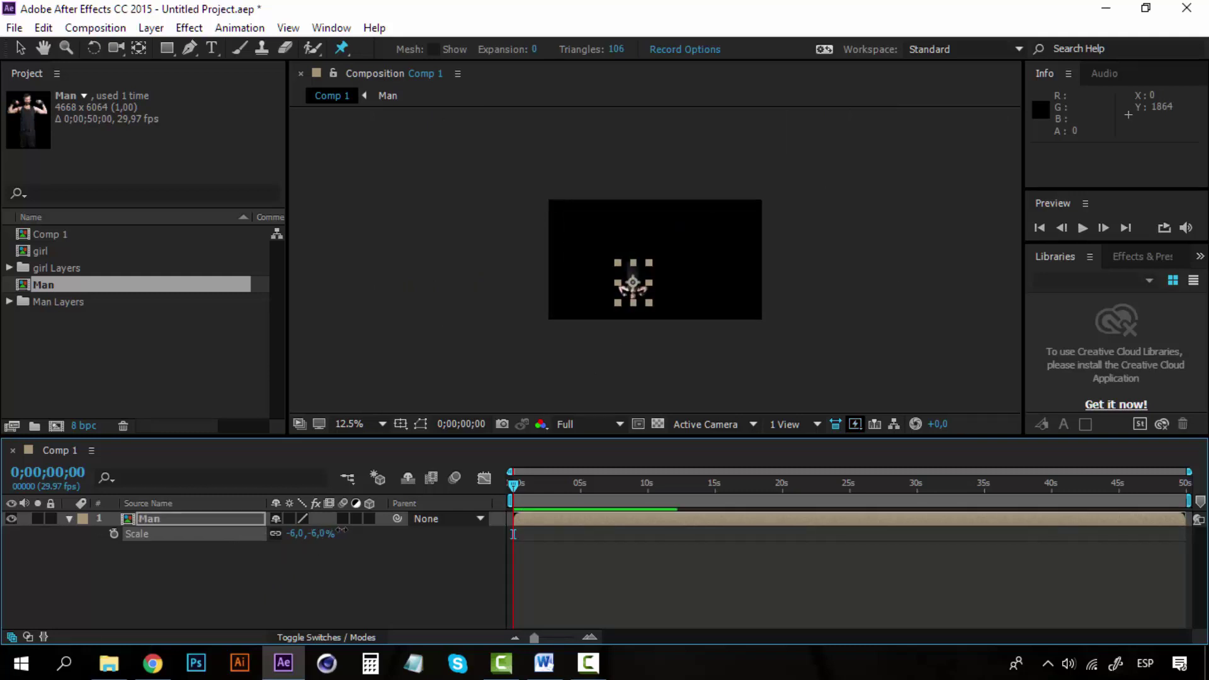
mouse_move(345, 530)
mouse_down()
mouse_move(377, 530)
mouse_move(343, 532)
mouse_up()
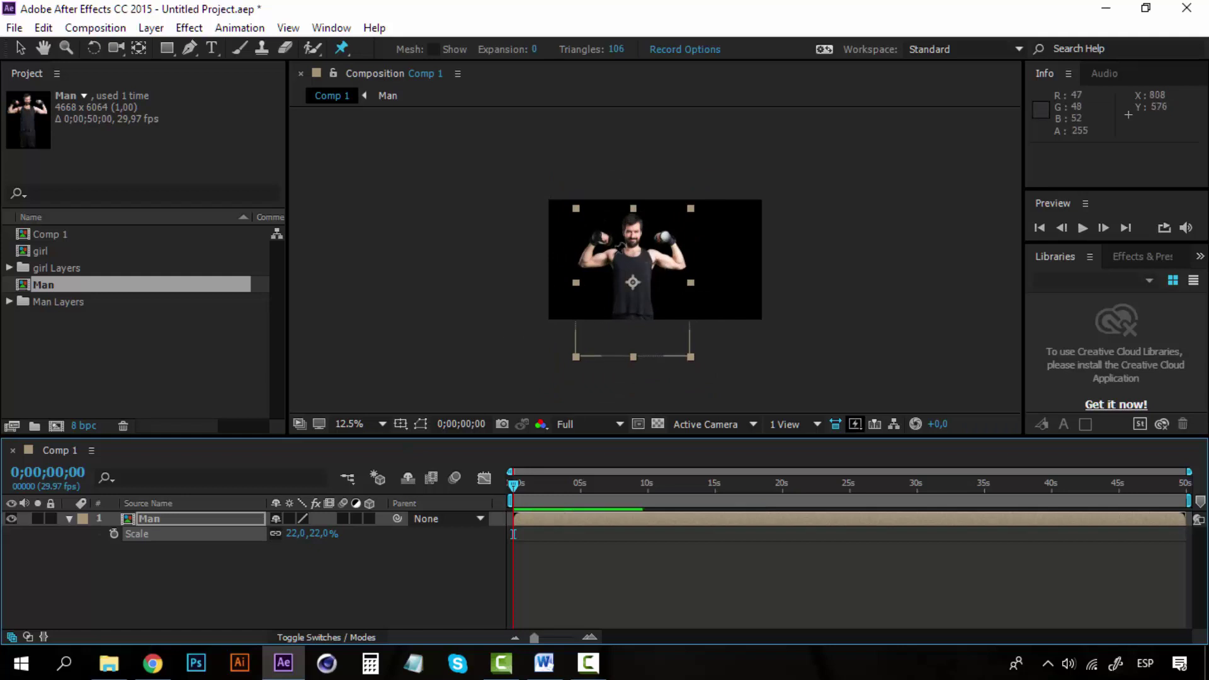
key(v)
drag(636, 255, 656, 256)
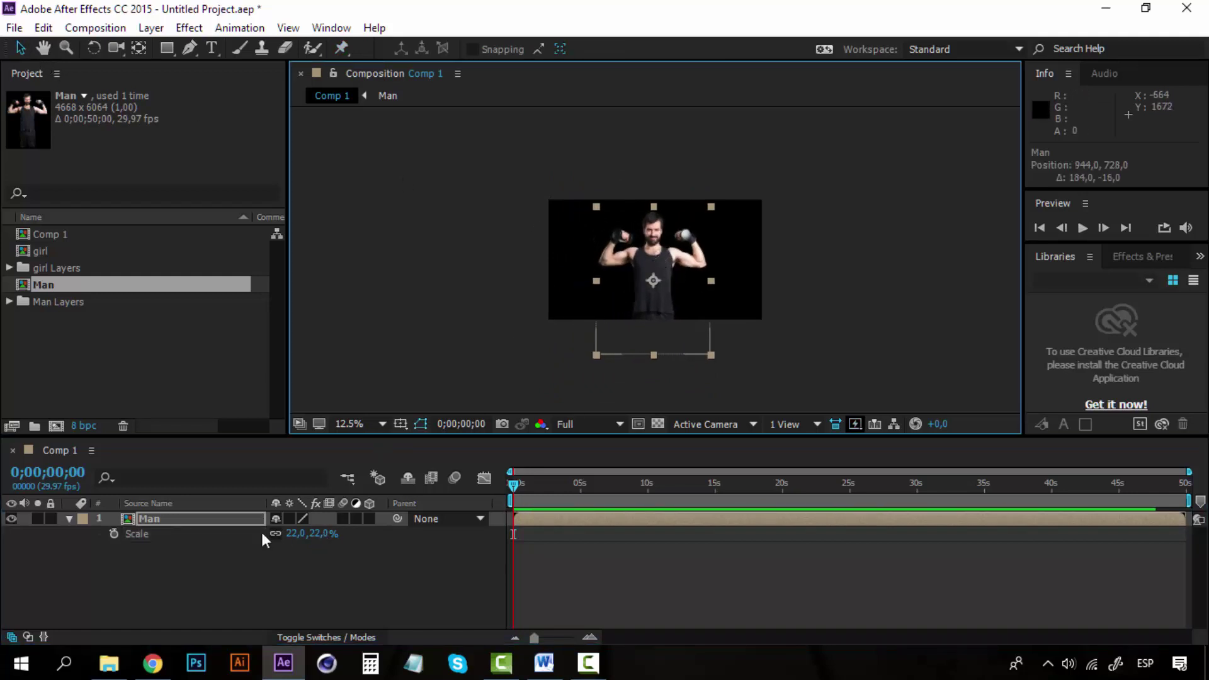
Open the Man composition, frame the man's upper body, and select Layer 3
double_click(142, 518)
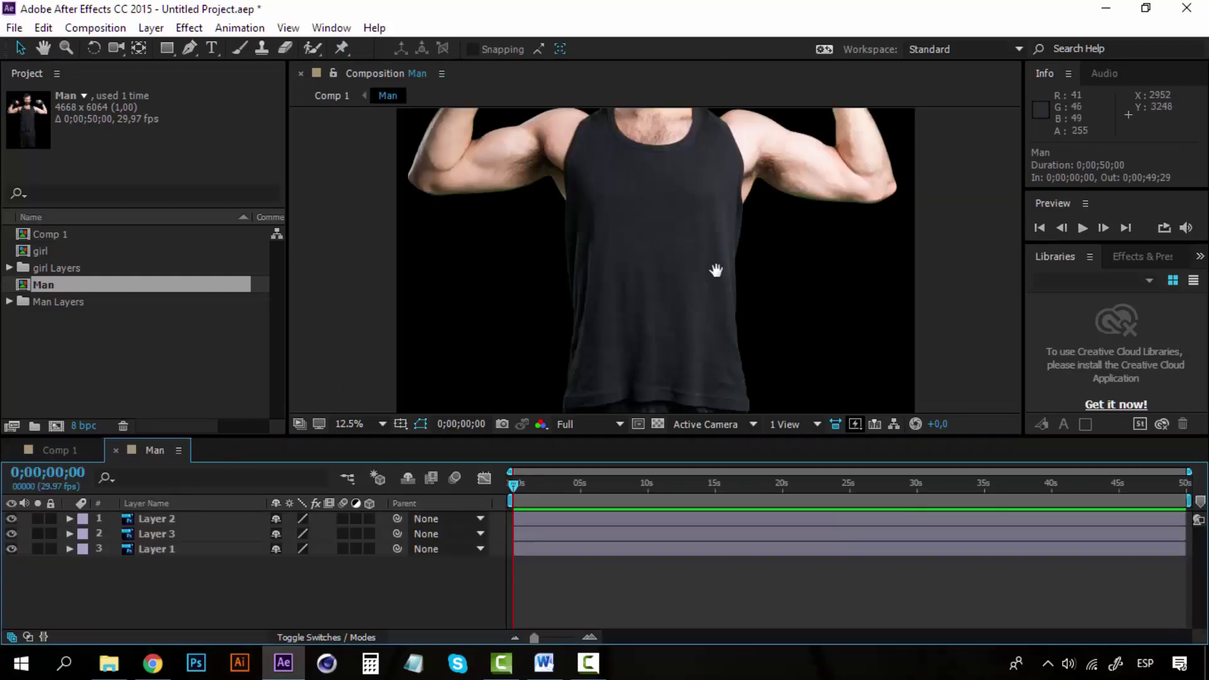
drag(714, 267, 636, 353)
drag(580, 208, 528, 222)
click(168, 523)
click(168, 531)
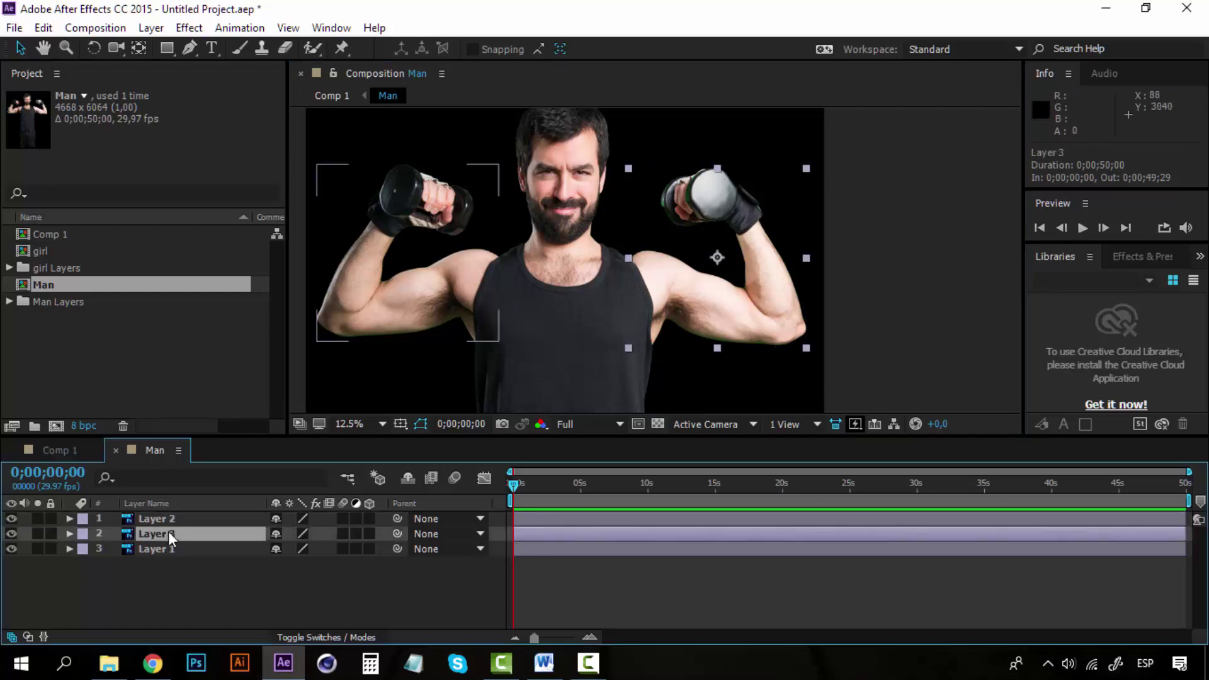
click(160, 549)
click(160, 534)
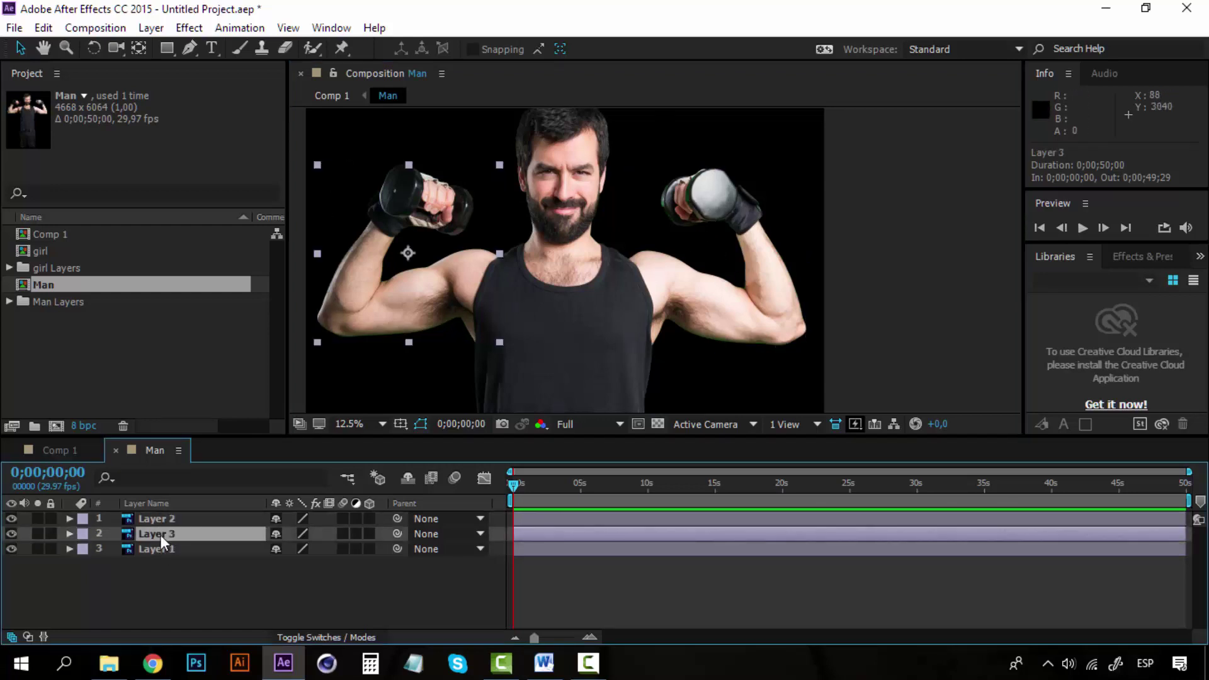
Pin Layer 3's arm at the shoulder, elbow and dumbbell fist
click(341, 47)
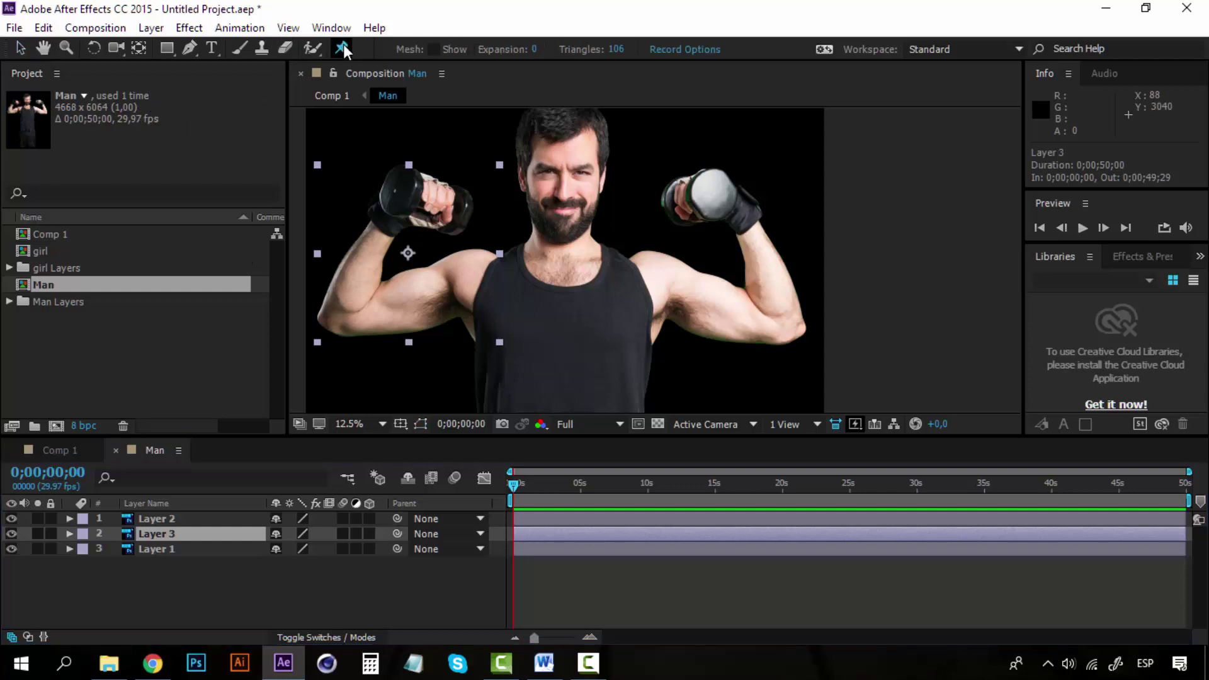
click(481, 284)
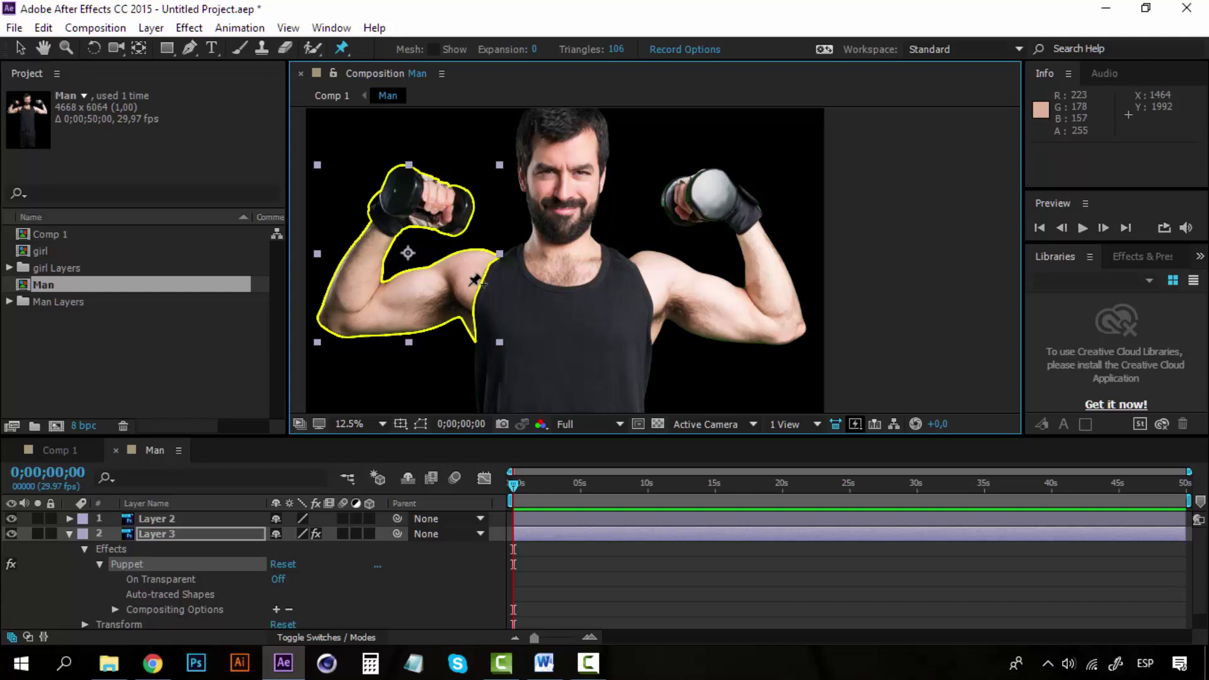
click(468, 286)
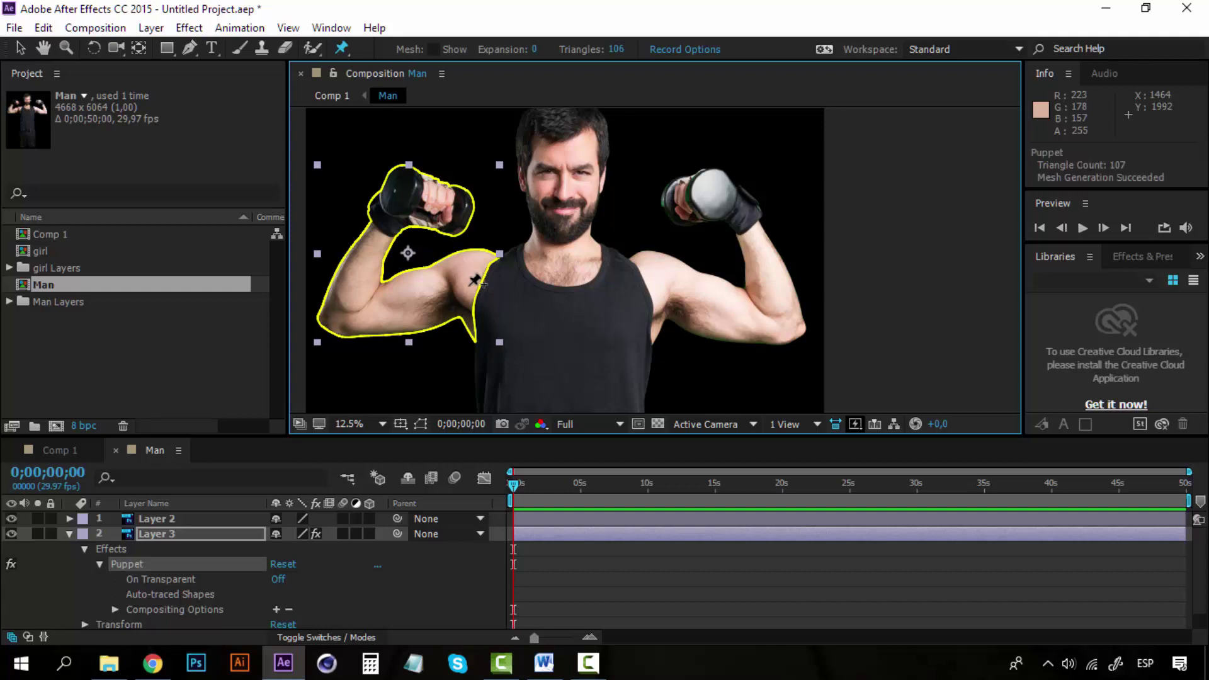
click(347, 314)
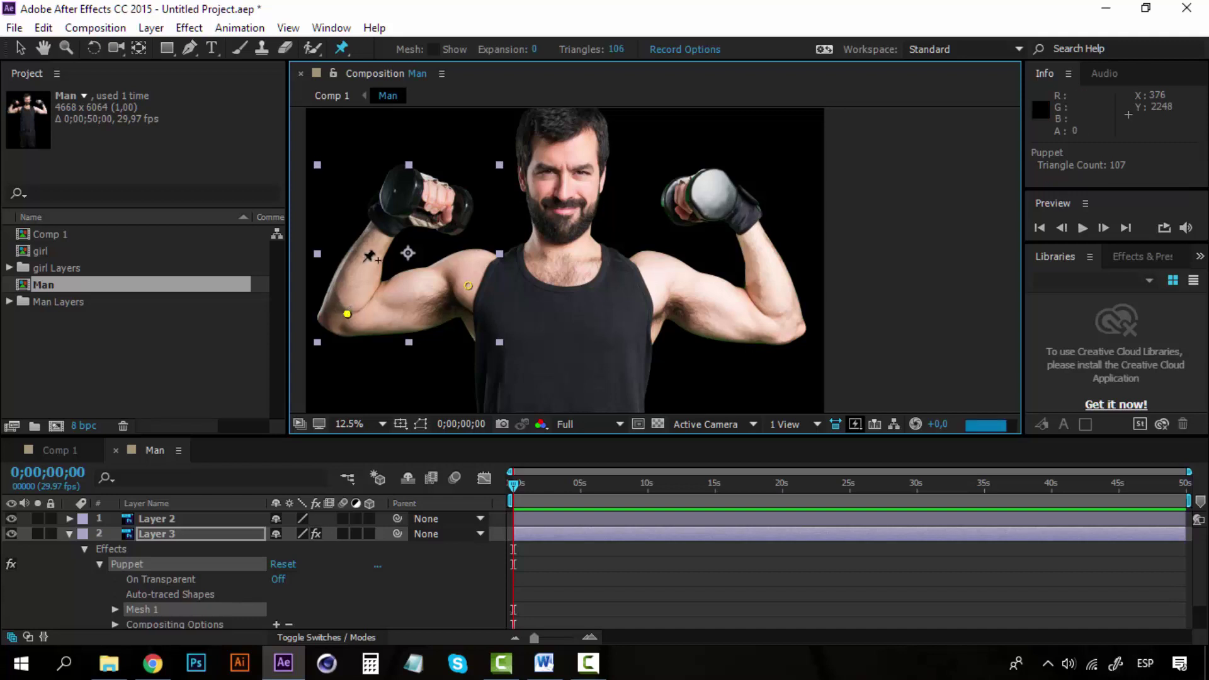
click(430, 200)
drag(426, 242, 491, 283)
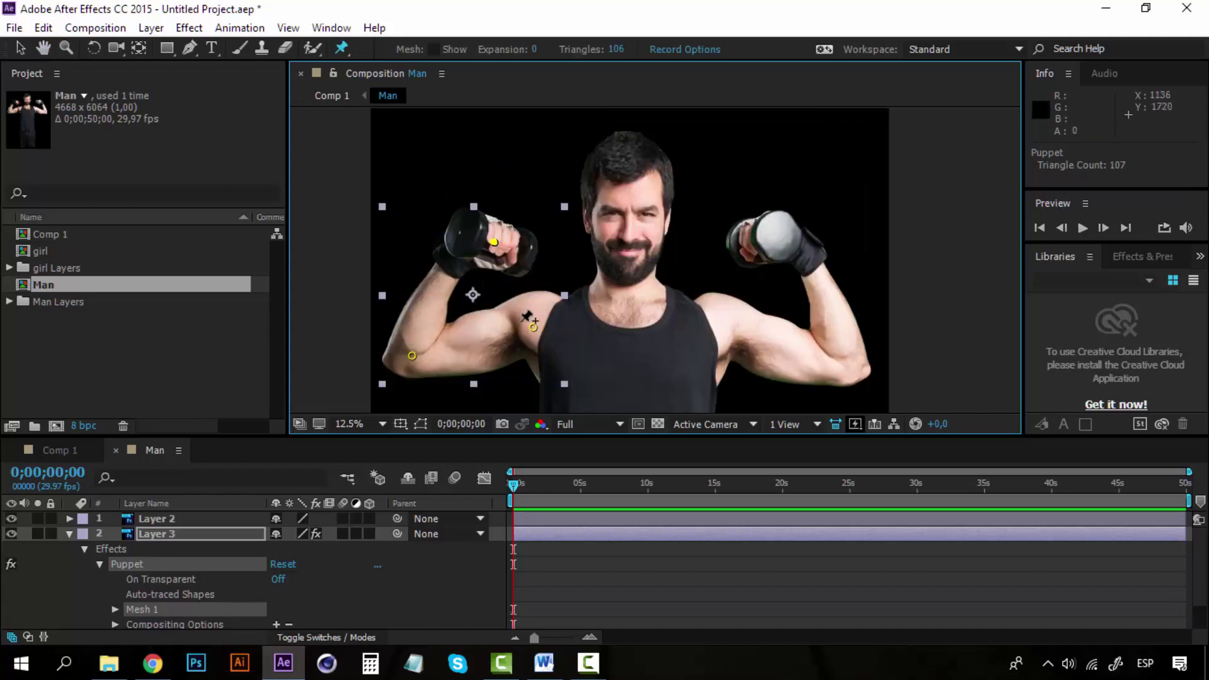
Set preview resolution to Quarter, test-drag the fist and elbow pins, then undo
click(608, 426)
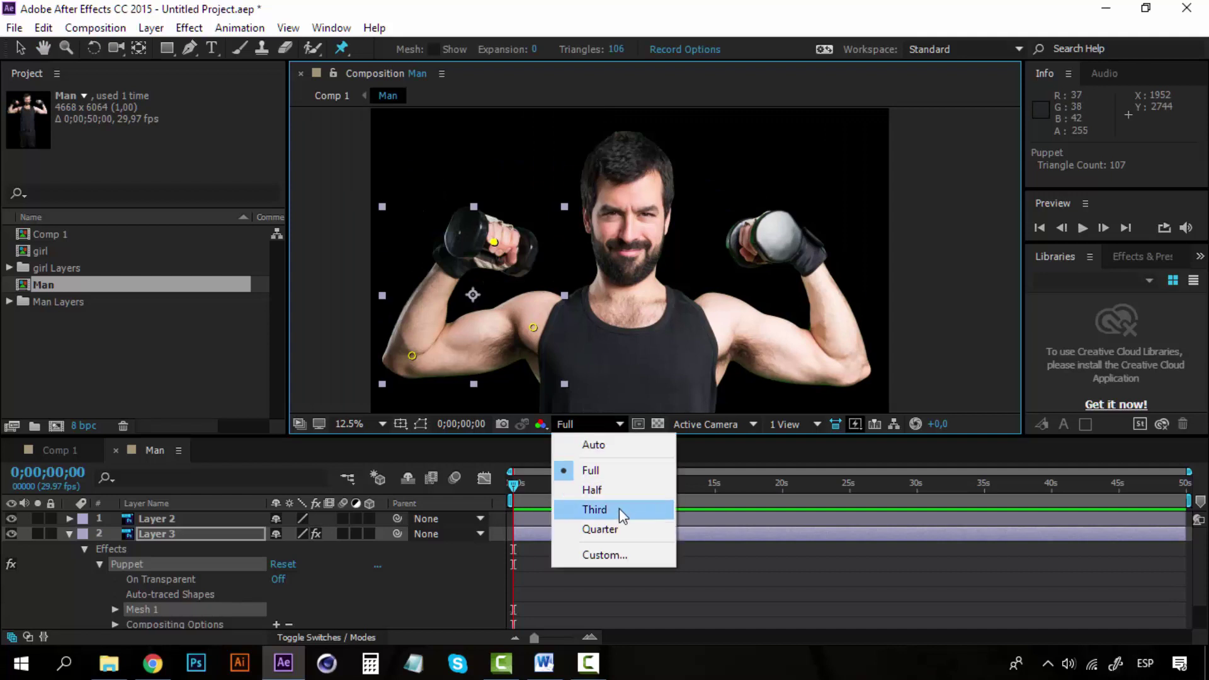
key(Escape)
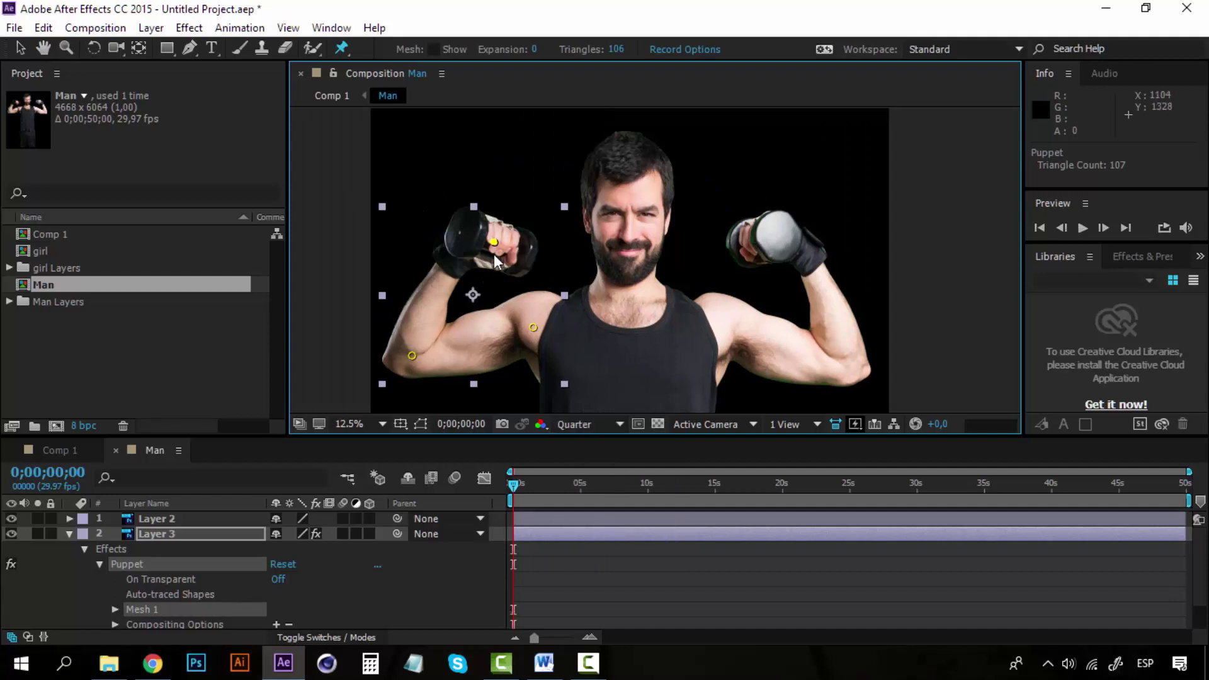
drag(494, 242, 474, 171)
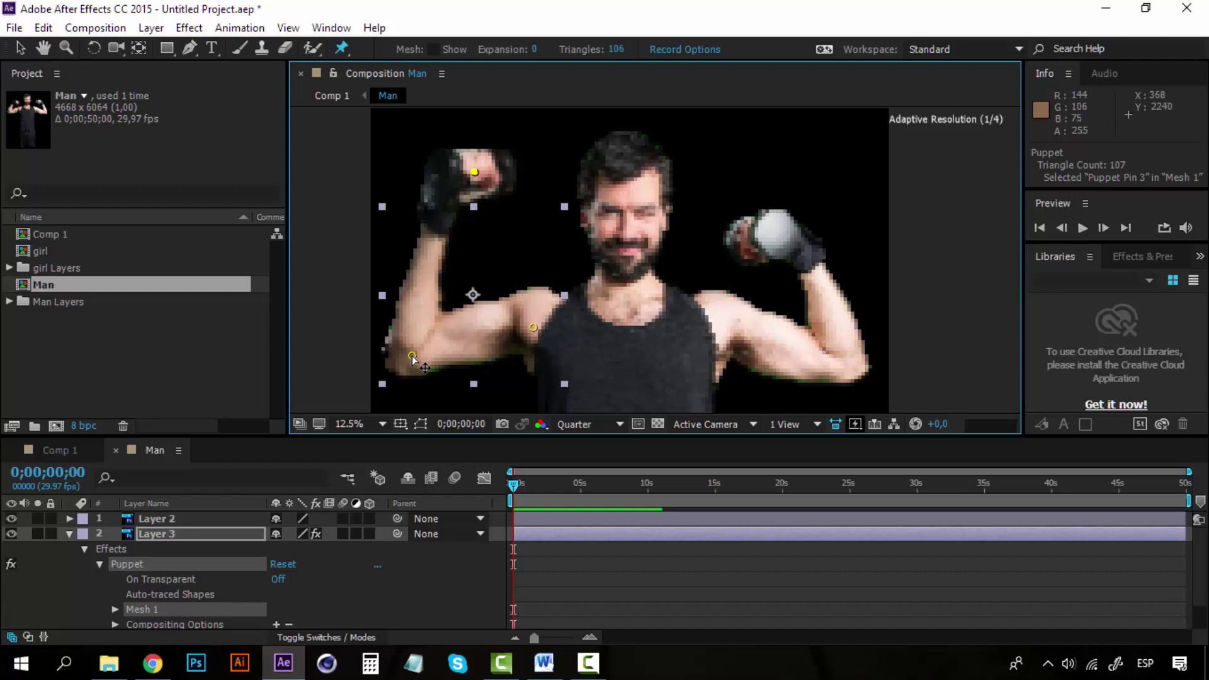
drag(411, 357, 413, 321)
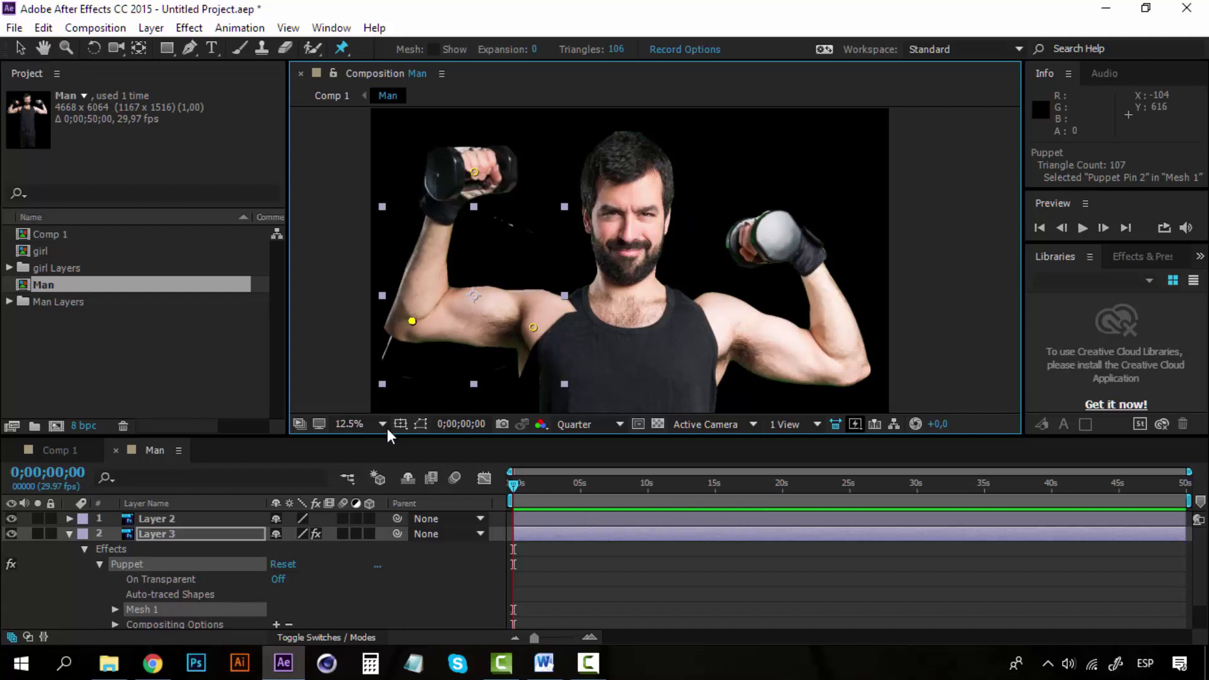
key(KP_2)
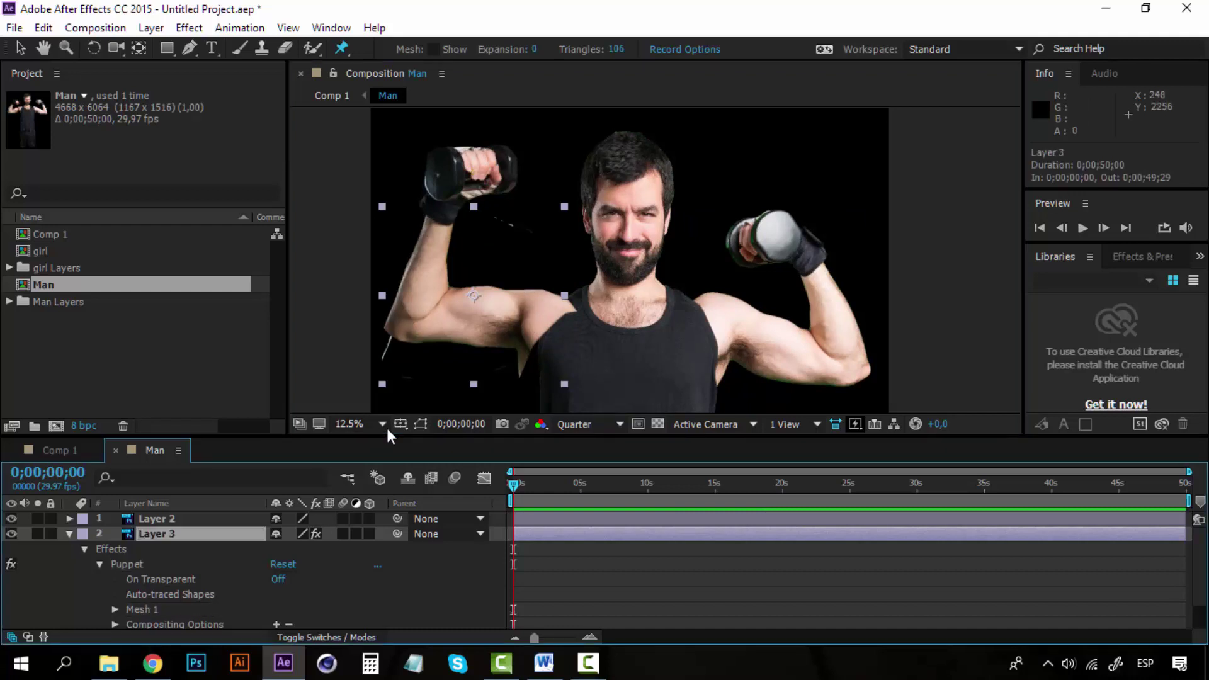
key(ctrl+z)
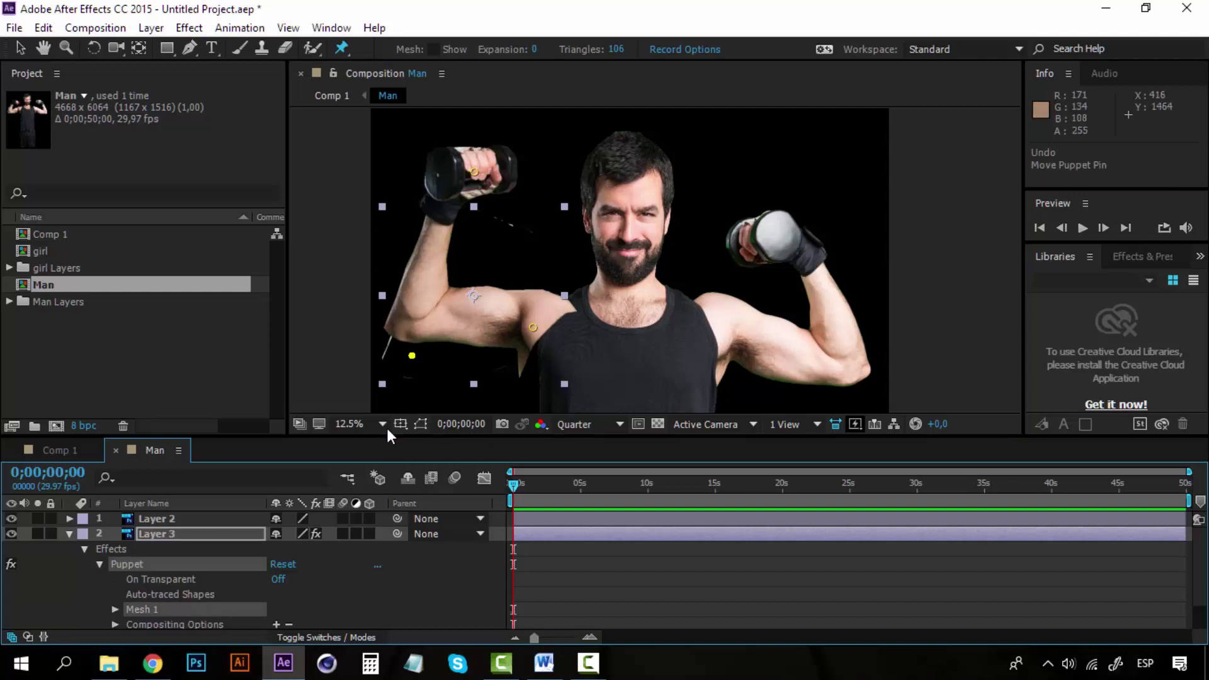
key(ctrl+shift+z)
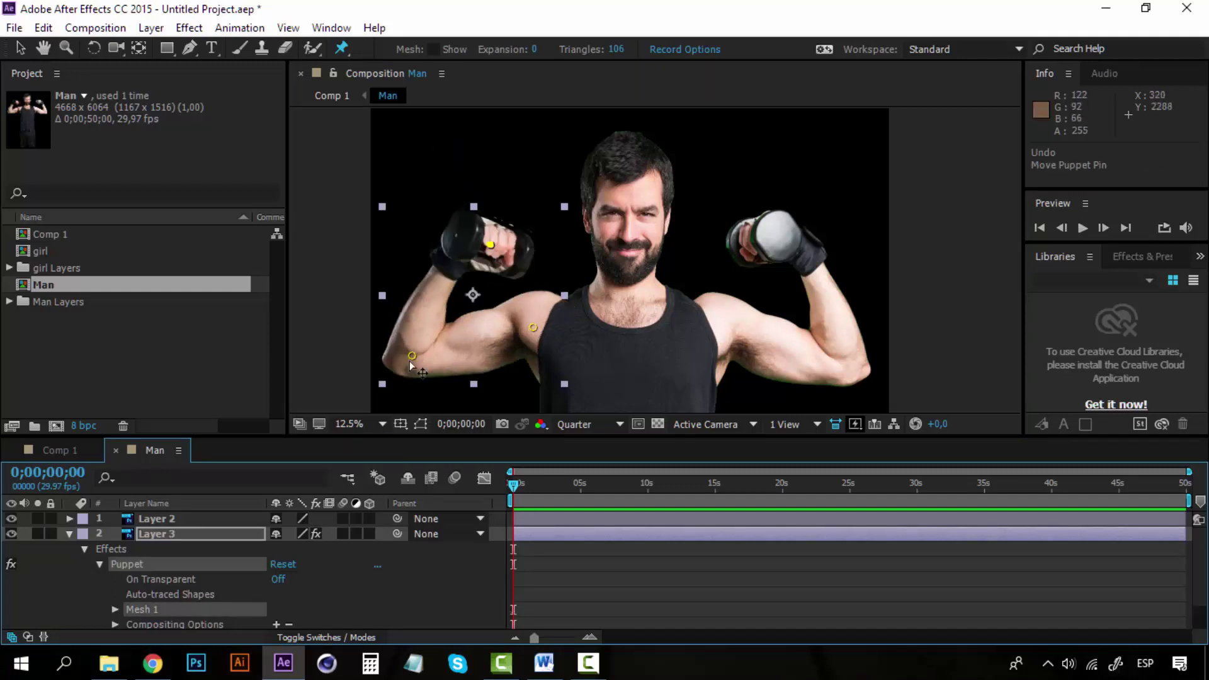
Reveal the pins' Position keyframes and raise the left arm's dumbbell at 1 second
click(116, 608)
click(130, 575)
click(146, 559)
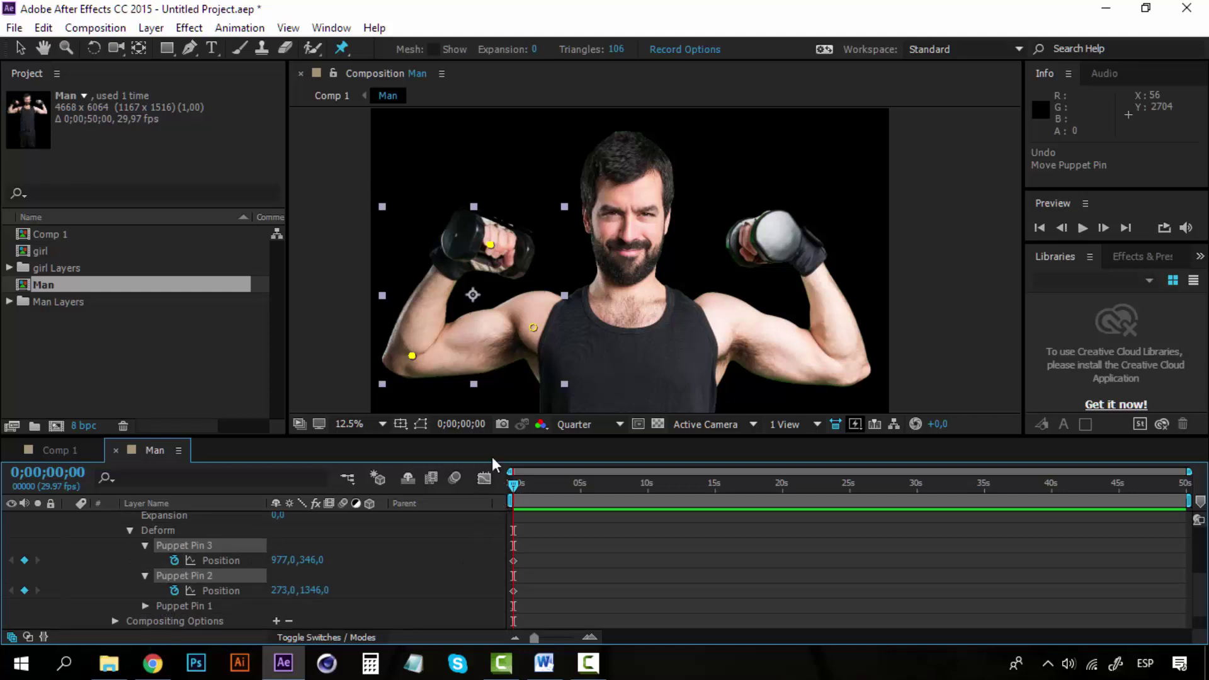
click(590, 636)
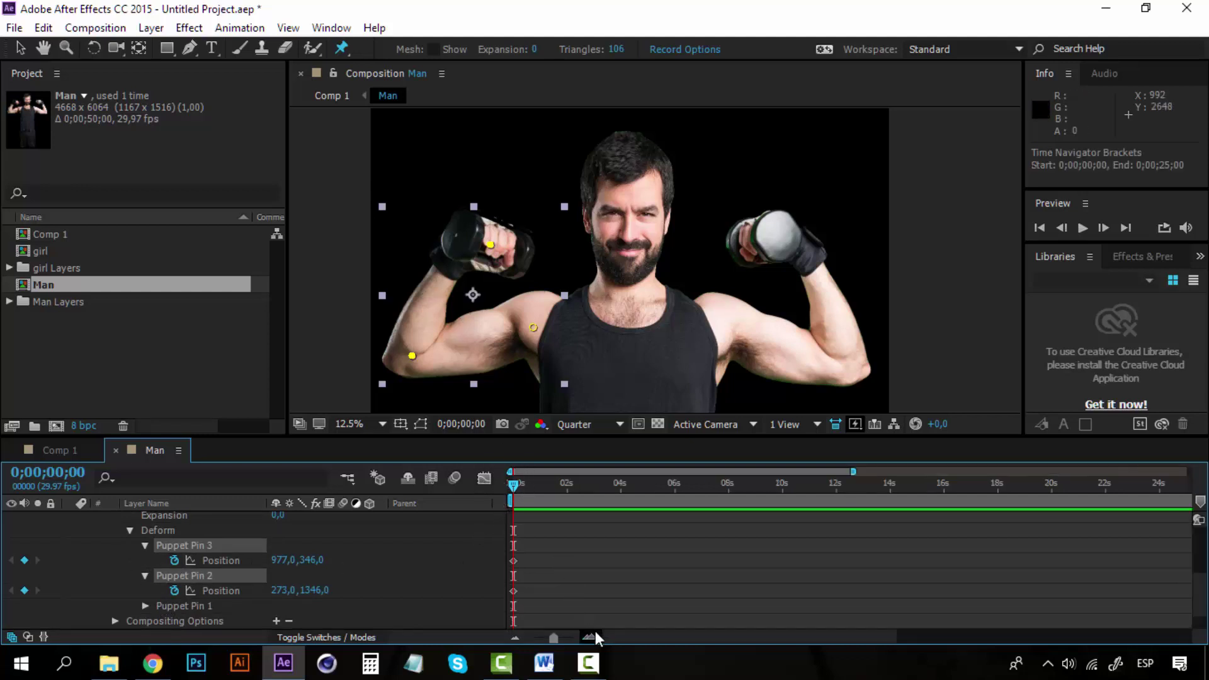
click(590, 635)
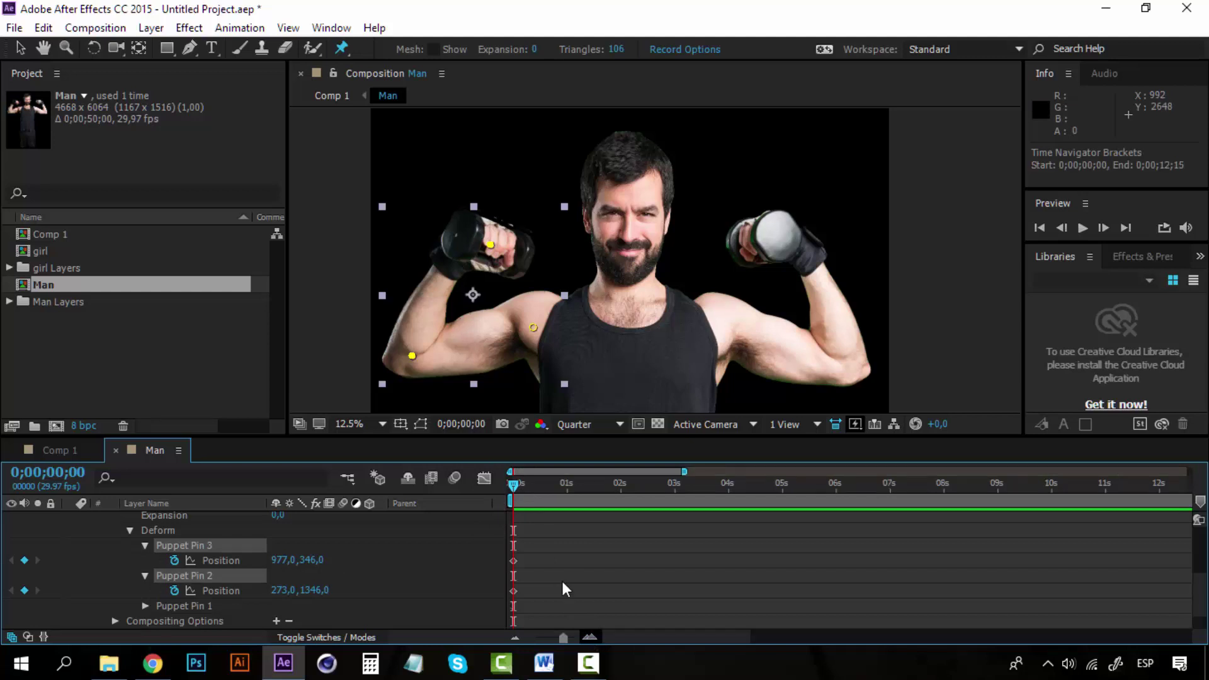
click(567, 486)
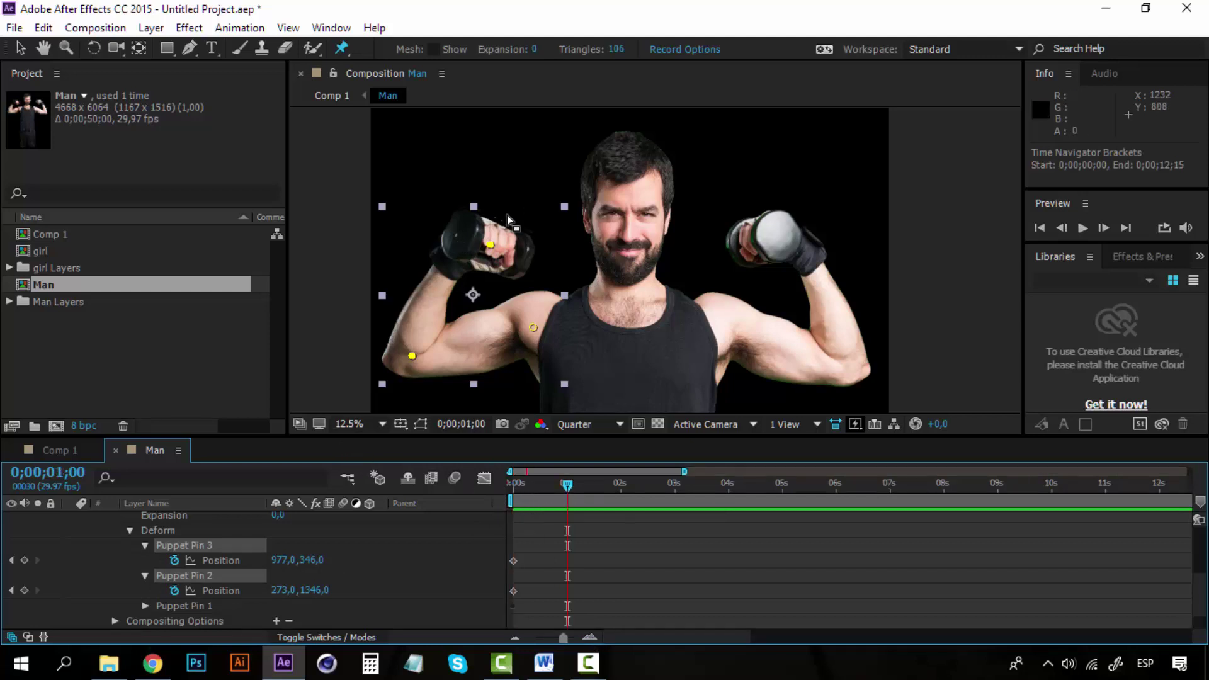
click(490, 231)
drag(490, 230, 498, 178)
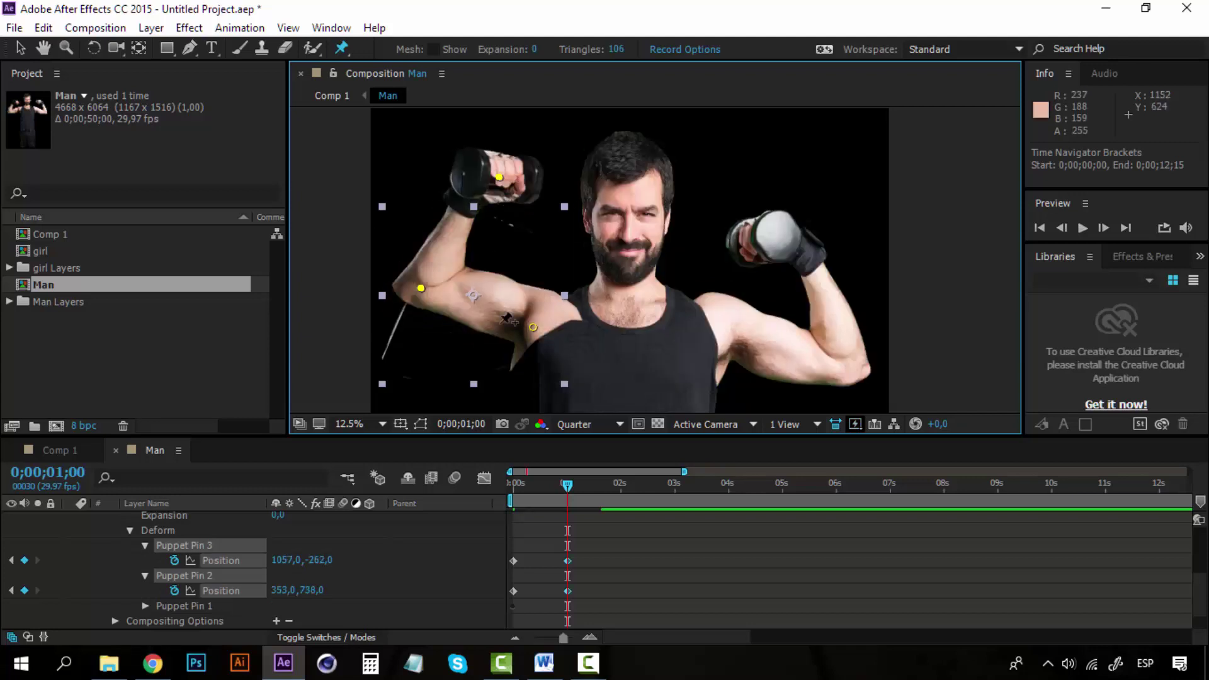
Copy the 0s pose keyframes, paste them at 1;29, and preview the animation
drag(528, 563, 507, 593)
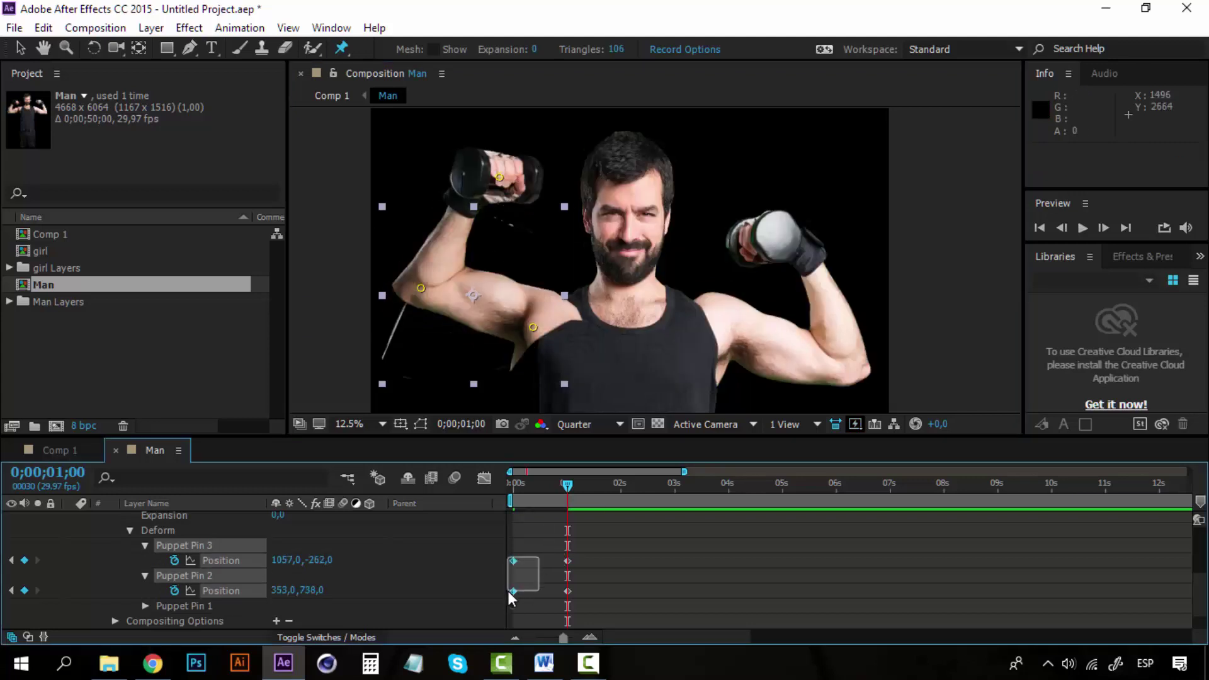
key(ctrl+c)
click(616, 485)
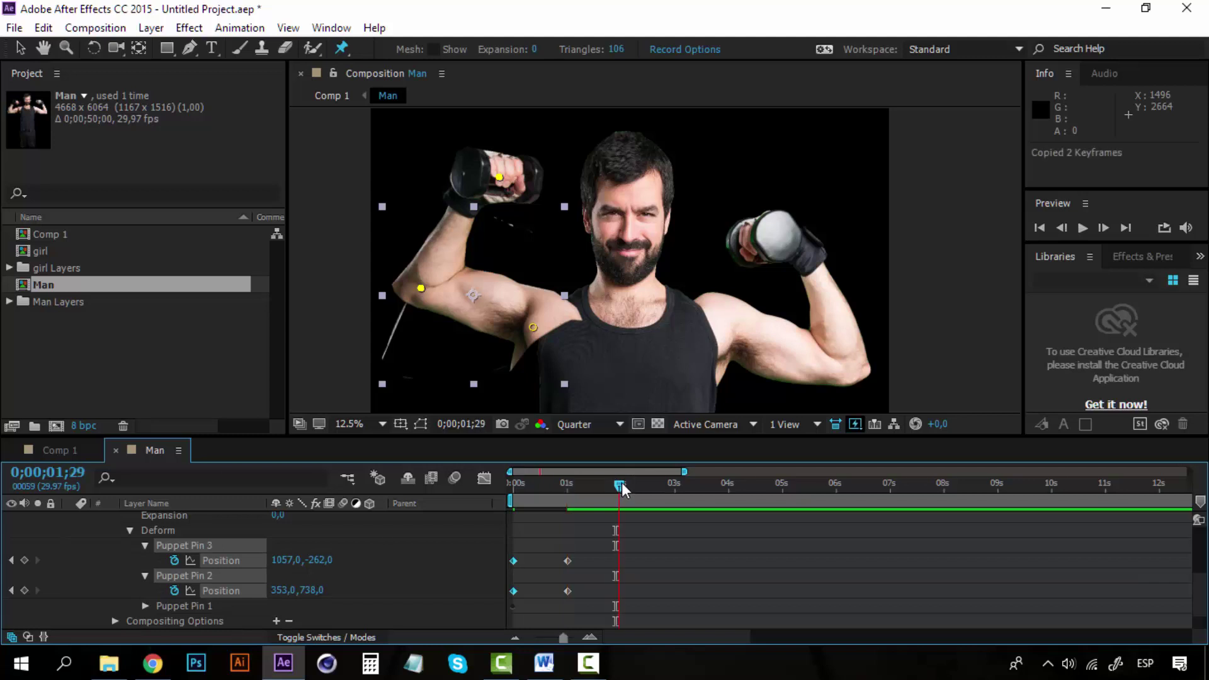
key(Page_Down)
key(ctrl+v)
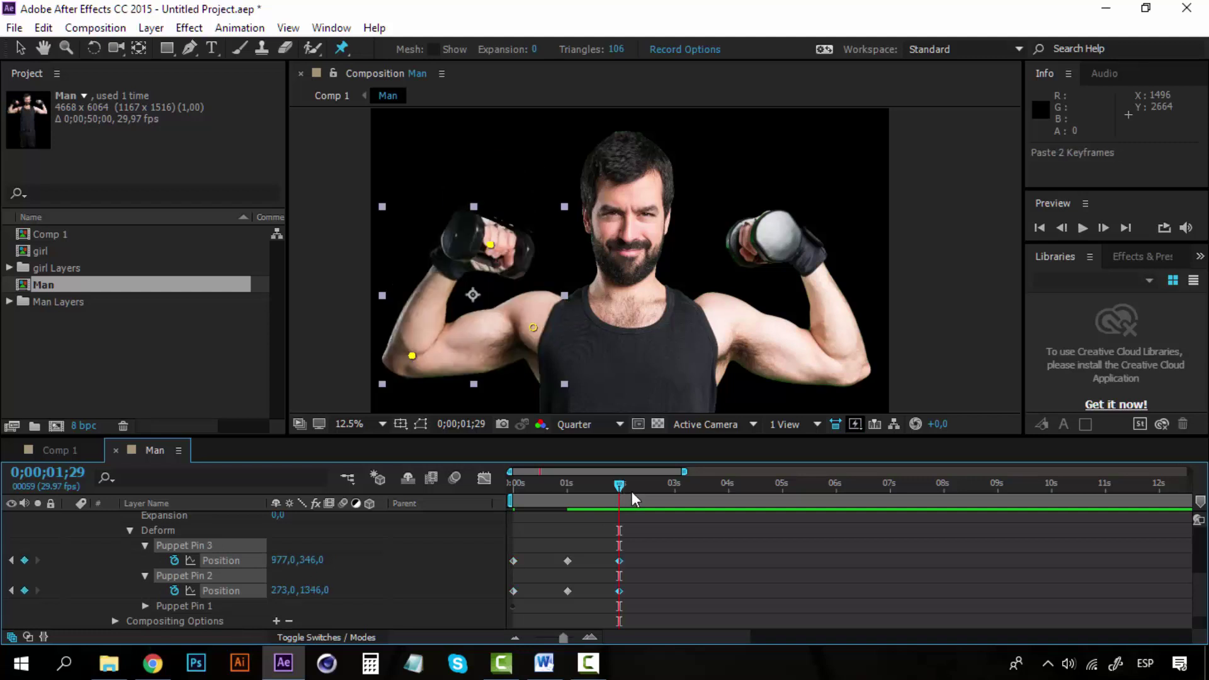
drag(620, 485, 490, 482)
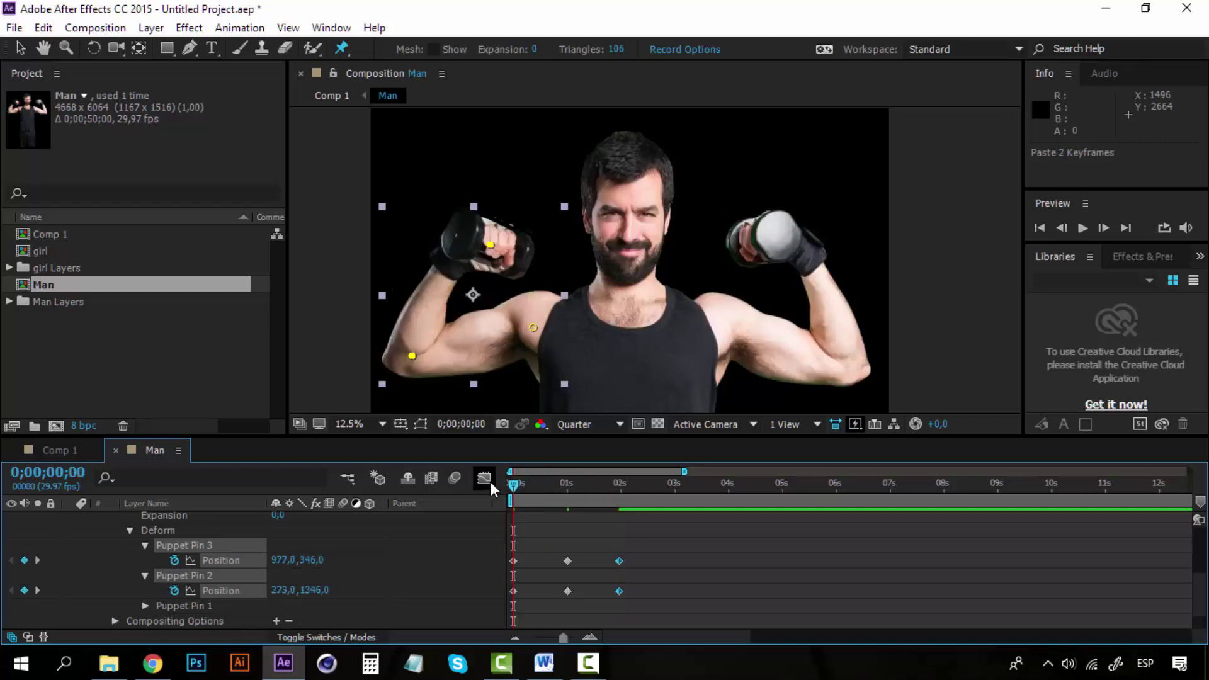
key(u)
key(space)
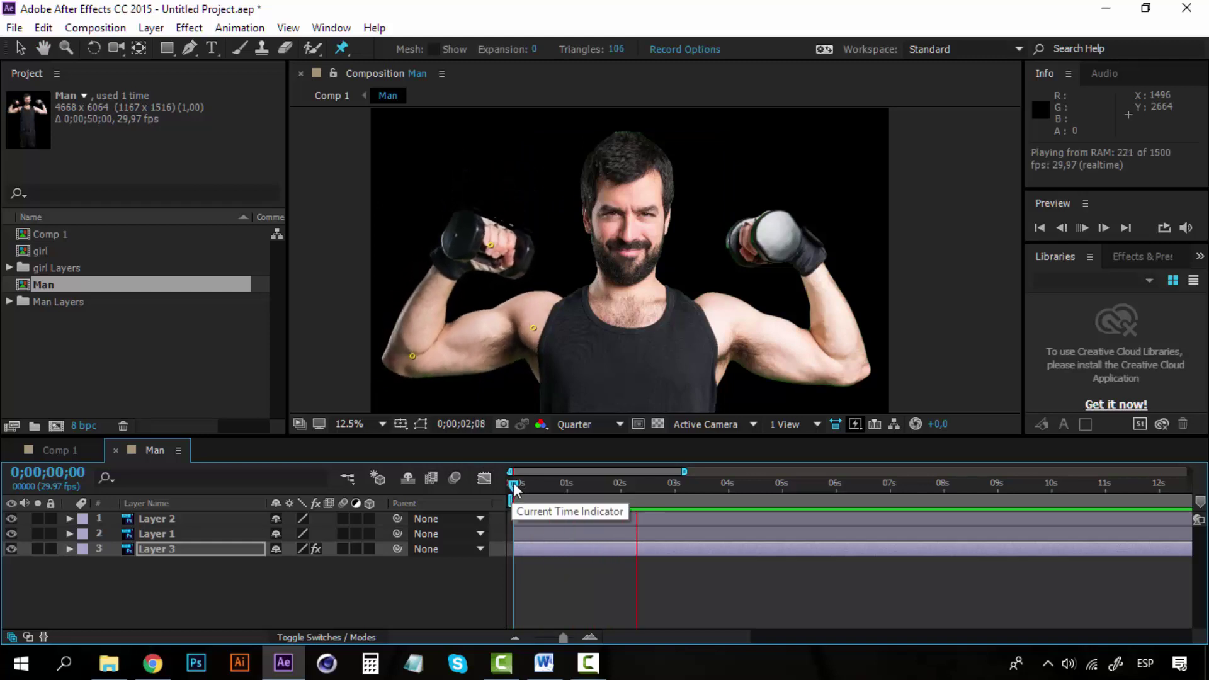
drag(513, 482, 549, 486)
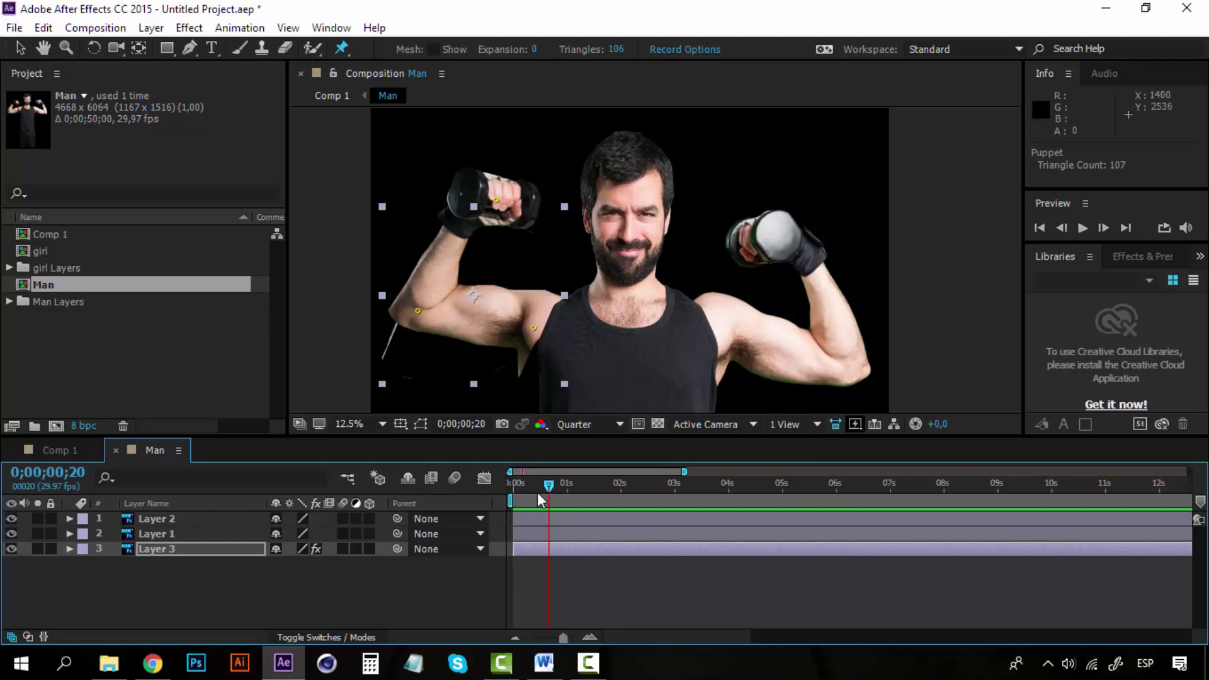
drag(540, 486, 504, 482)
key(space)
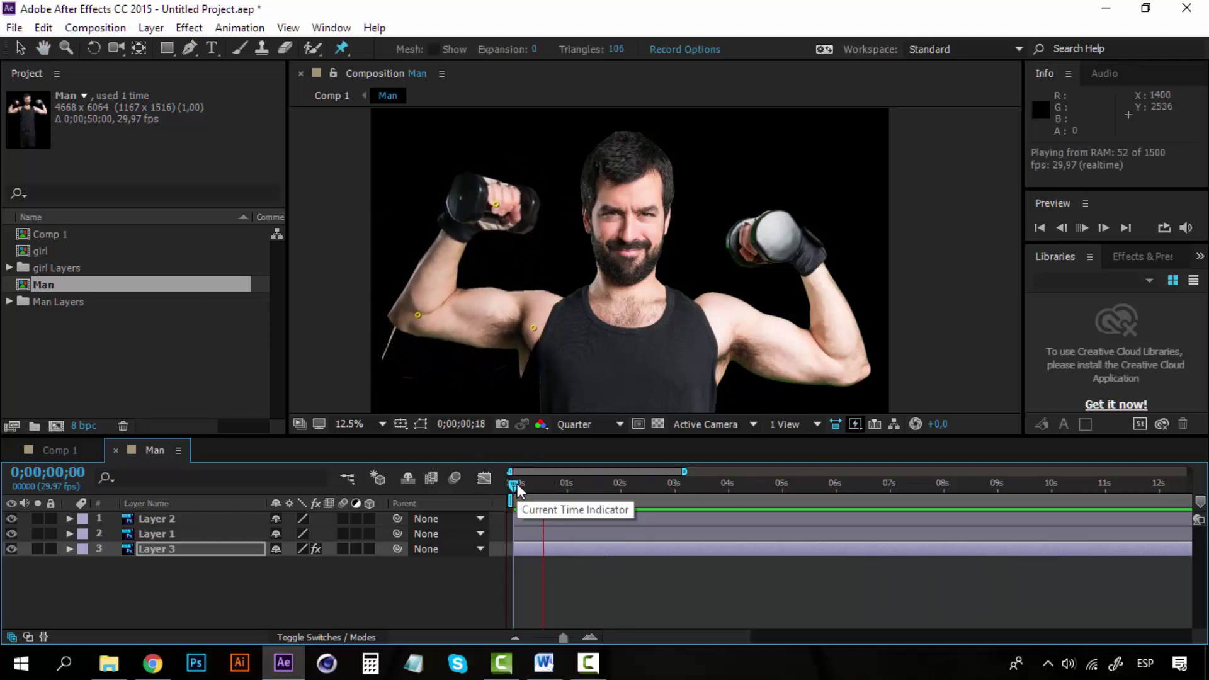
key(space)
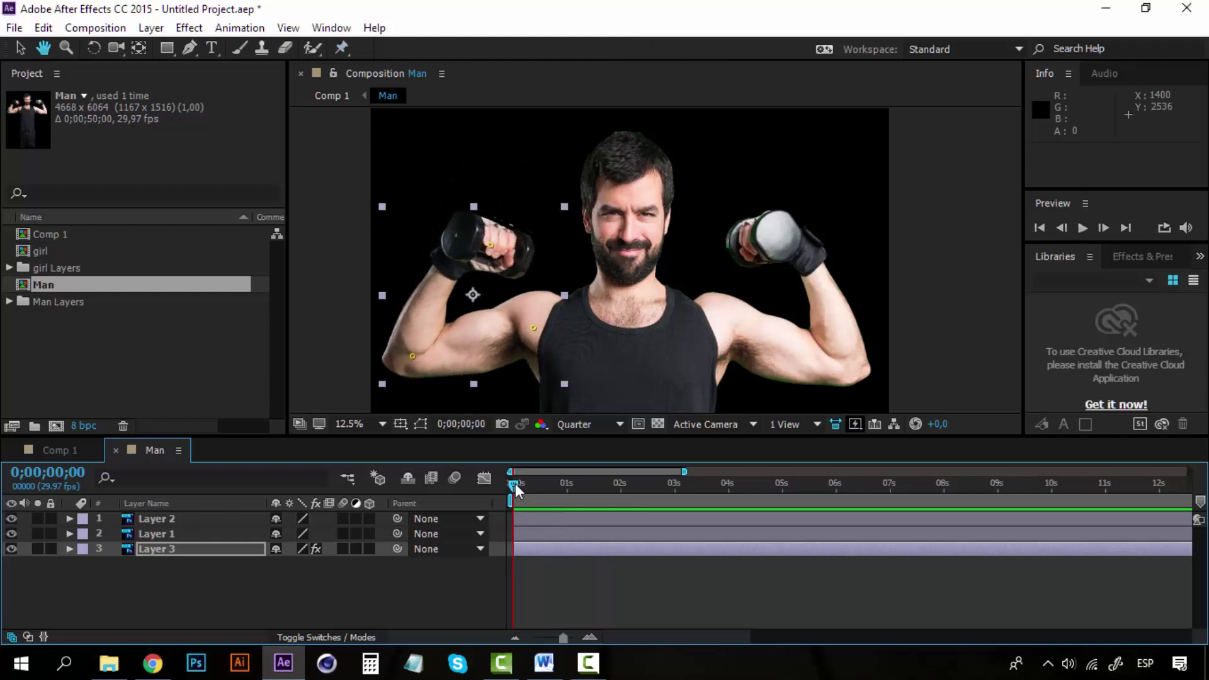
key(space)
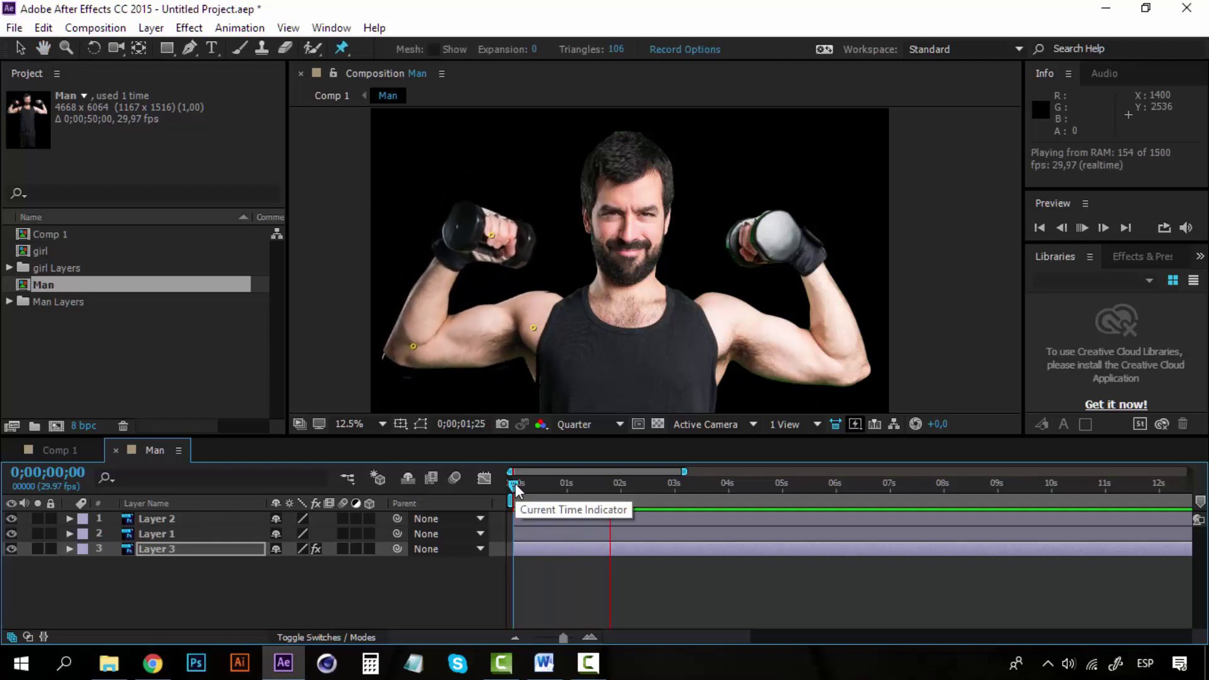
key(space)
key(space)
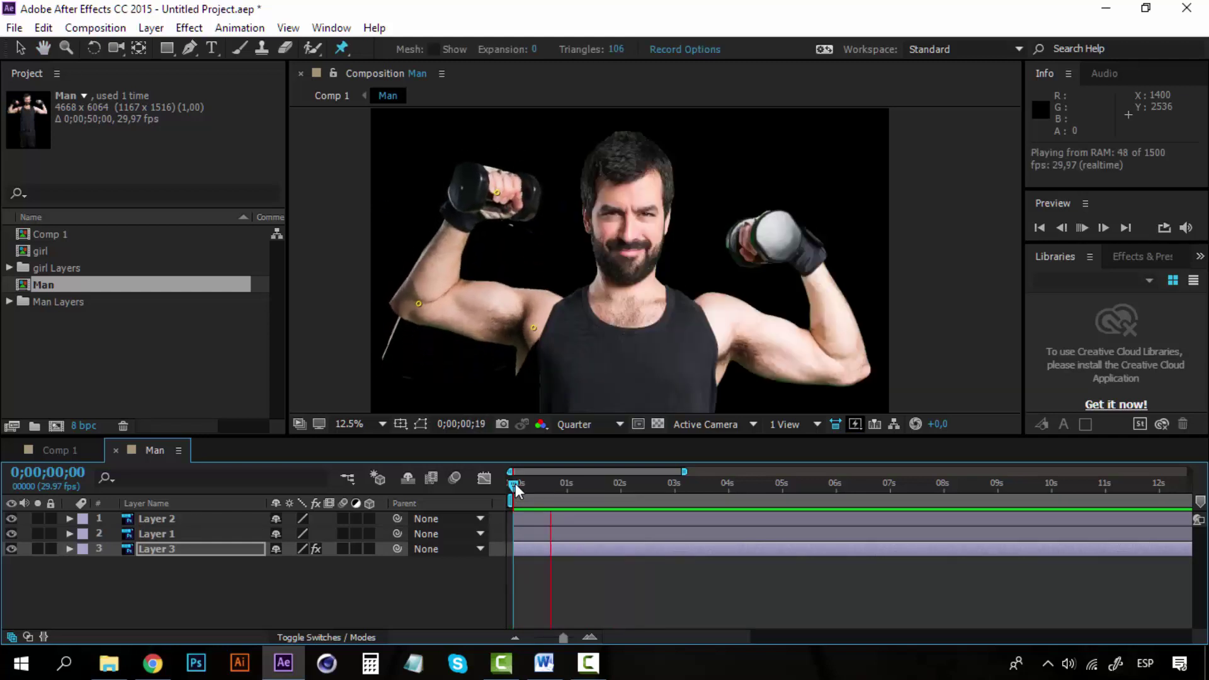
key(space)
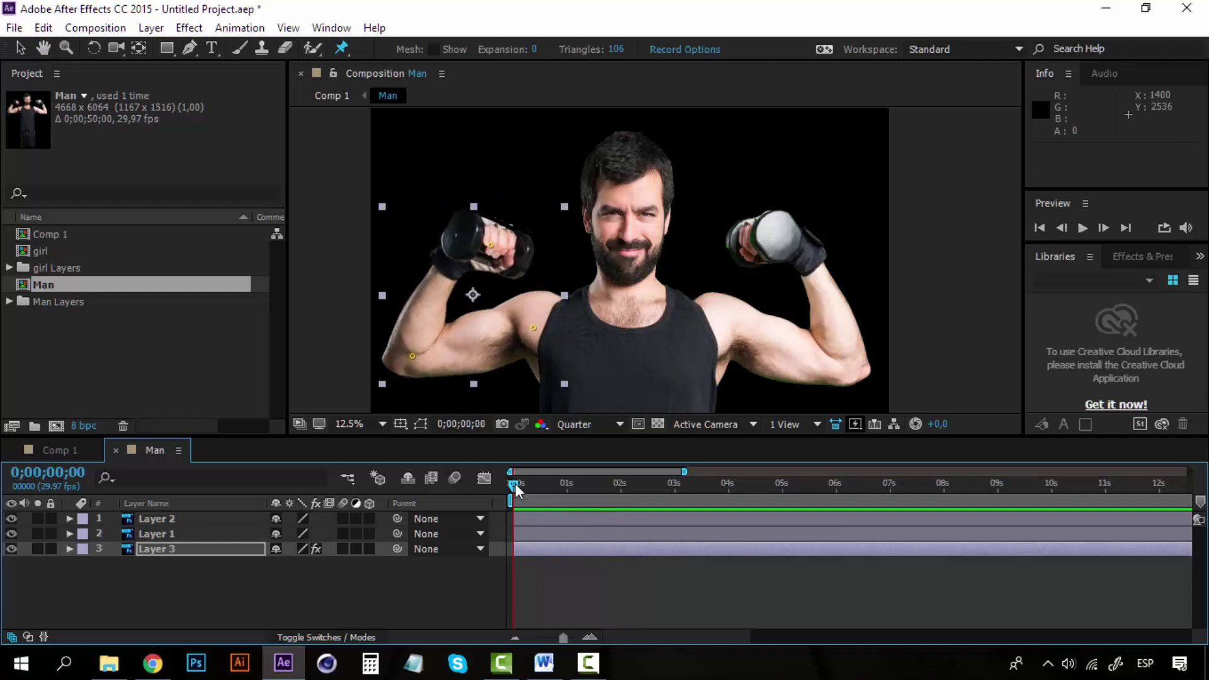
Check each layer's contents and select Layer 2, the right arm
click(163, 533)
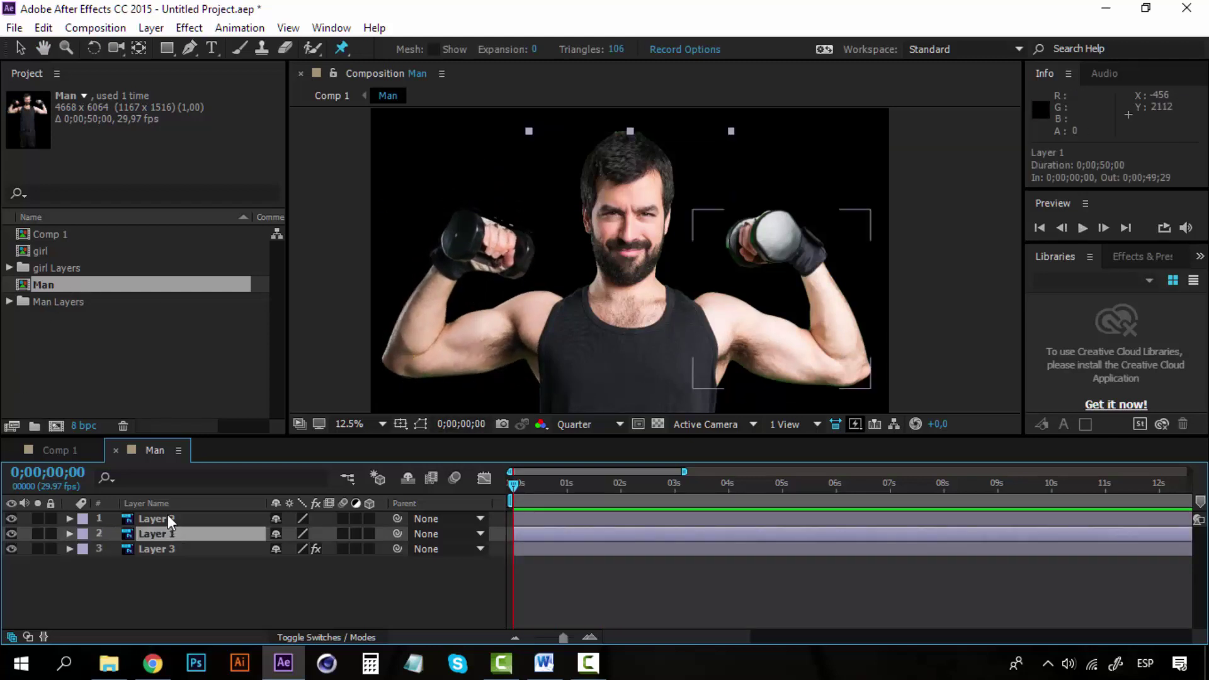
click(167, 515)
click(168, 528)
click(169, 522)
click(167, 536)
click(165, 550)
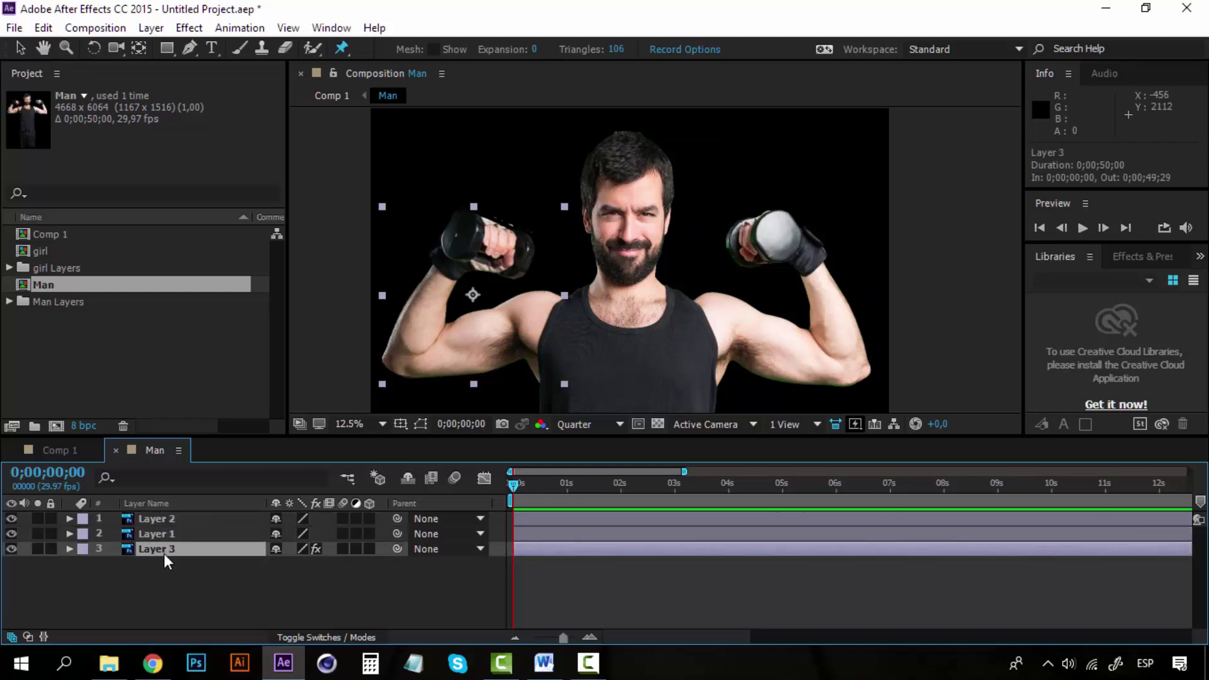
click(161, 519)
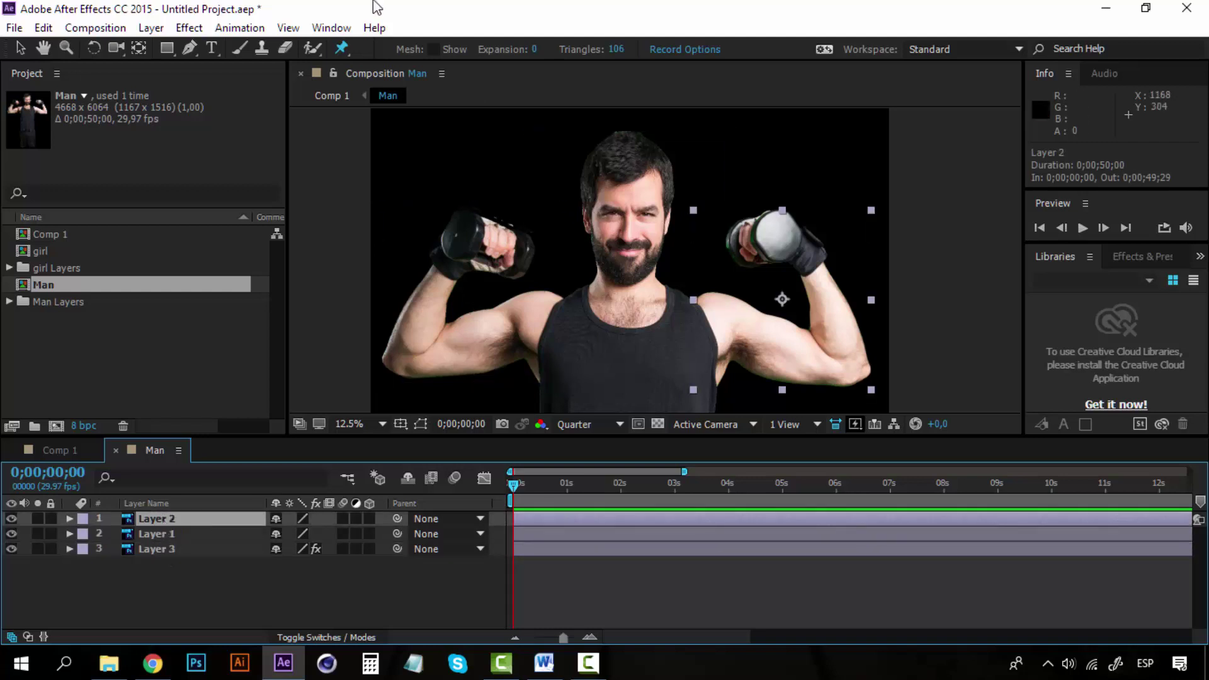
Pin the right arm at upper arm, elbow and dumbbell hand, then go to 1 second
click(342, 48)
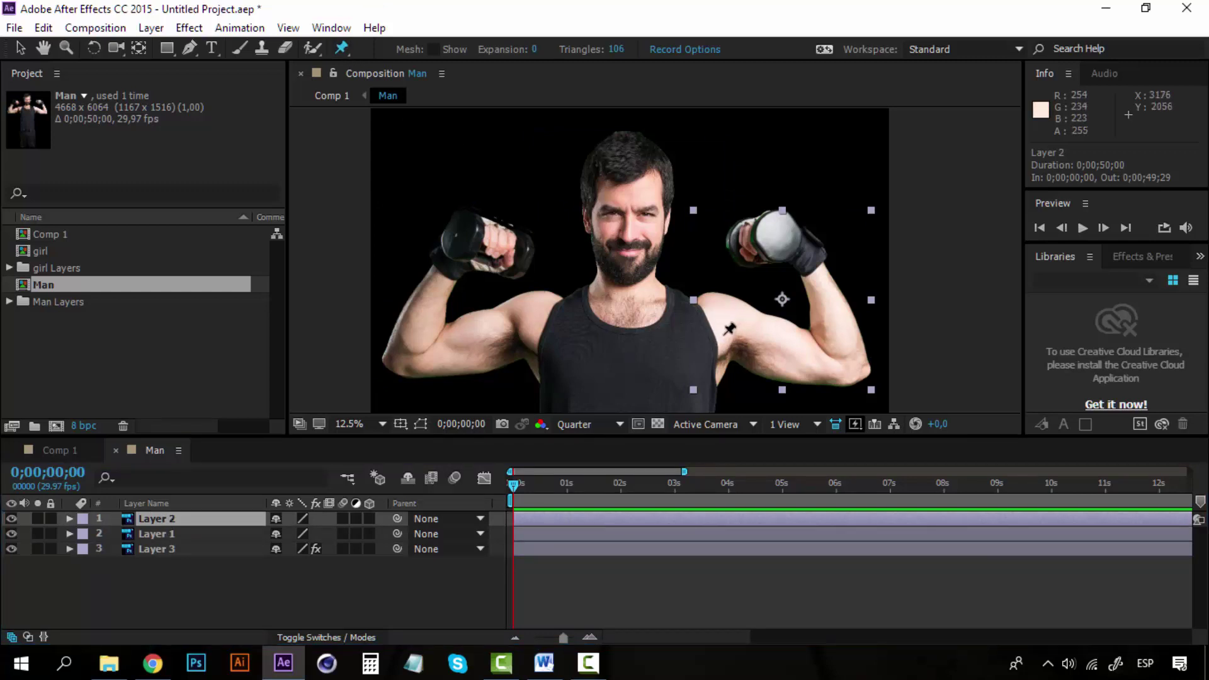
click(724, 334)
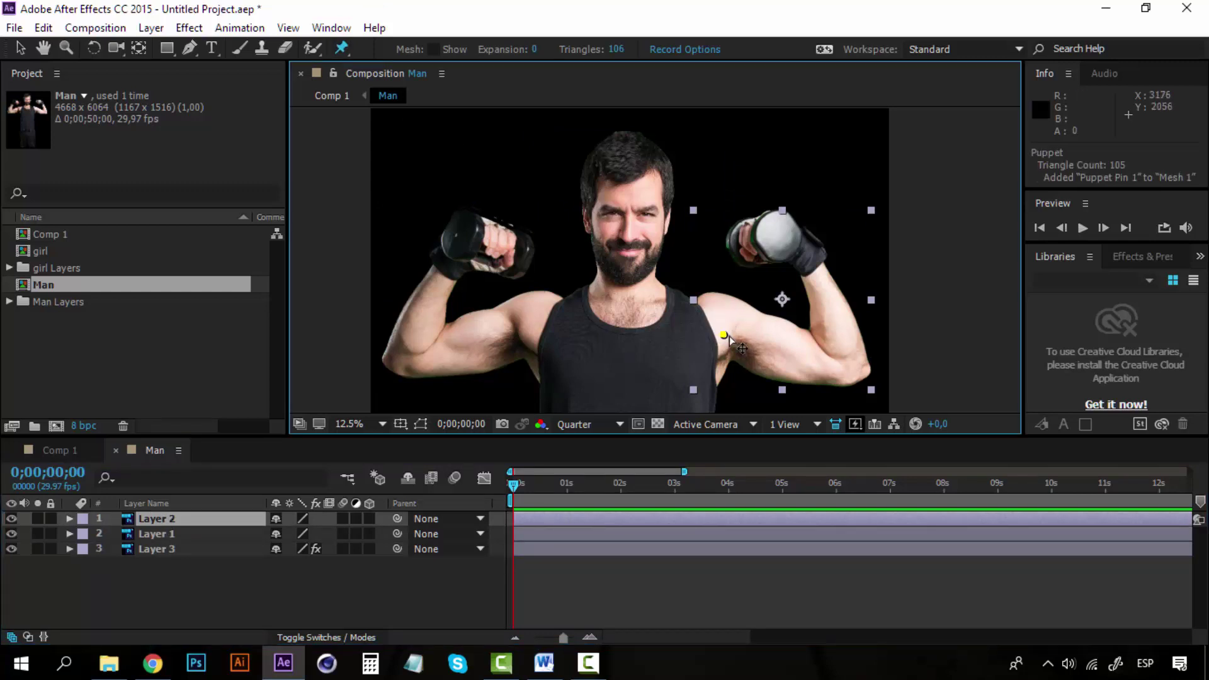
click(850, 371)
click(763, 242)
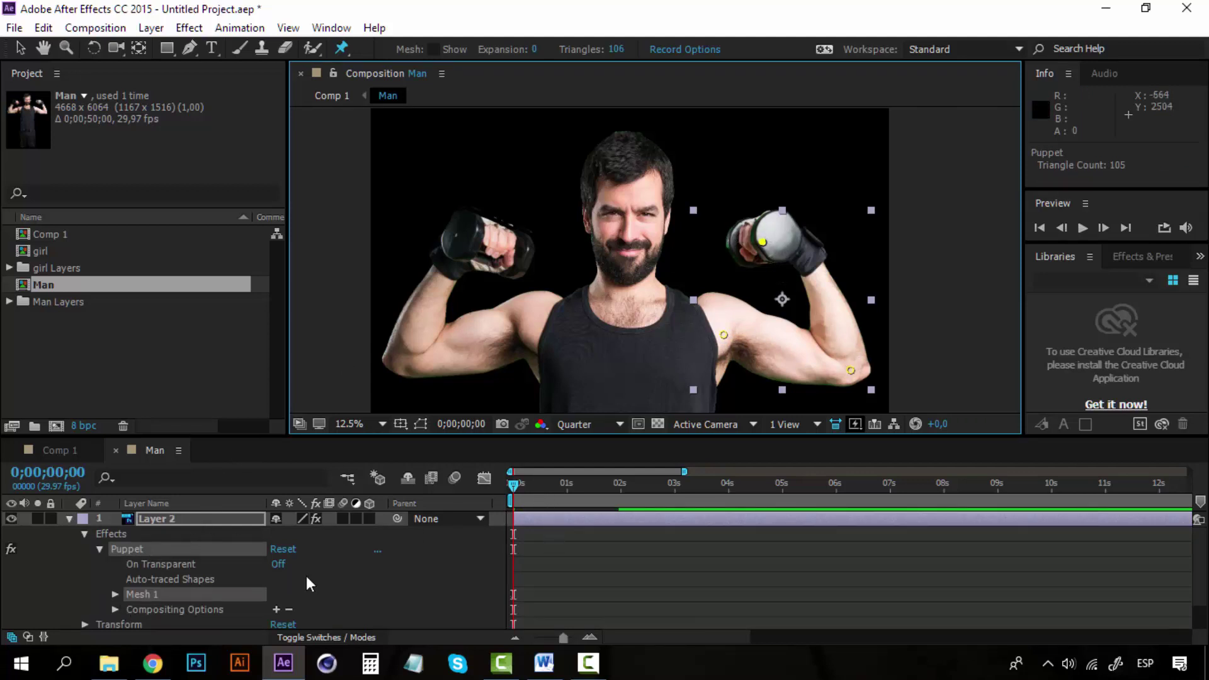
click(567, 485)
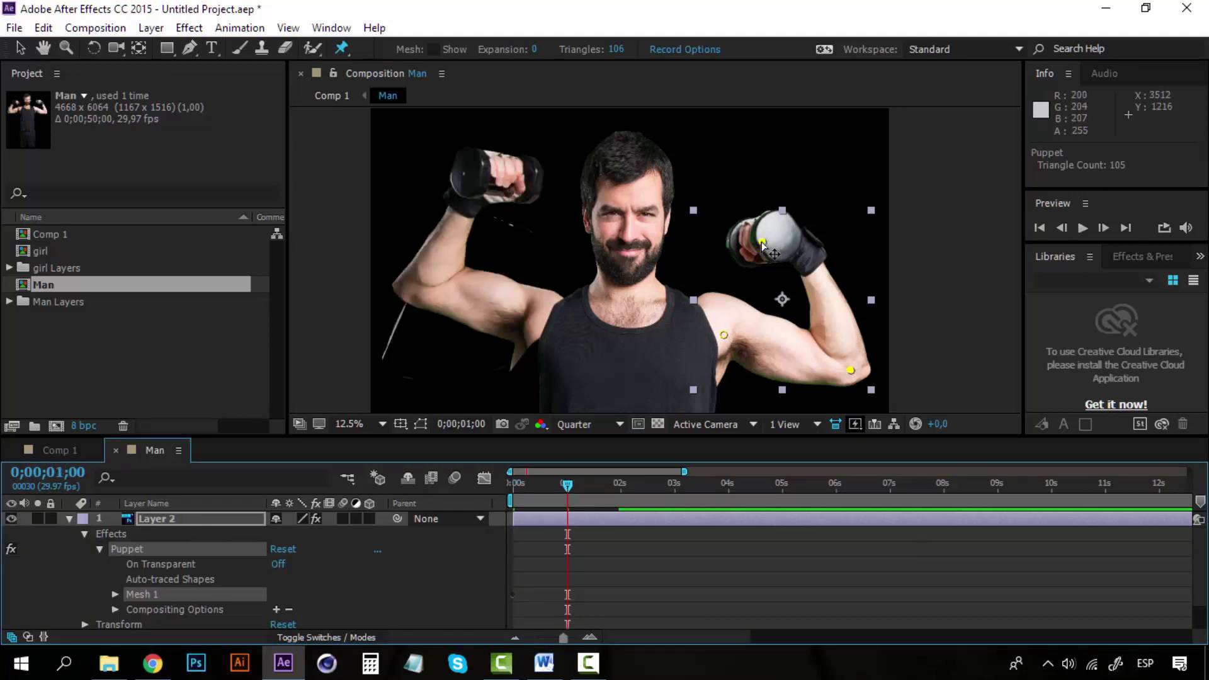
Lift the right dumbbell hand pin at 1 s and reveal the pins' Position keyframes
drag(762, 242, 762, 183)
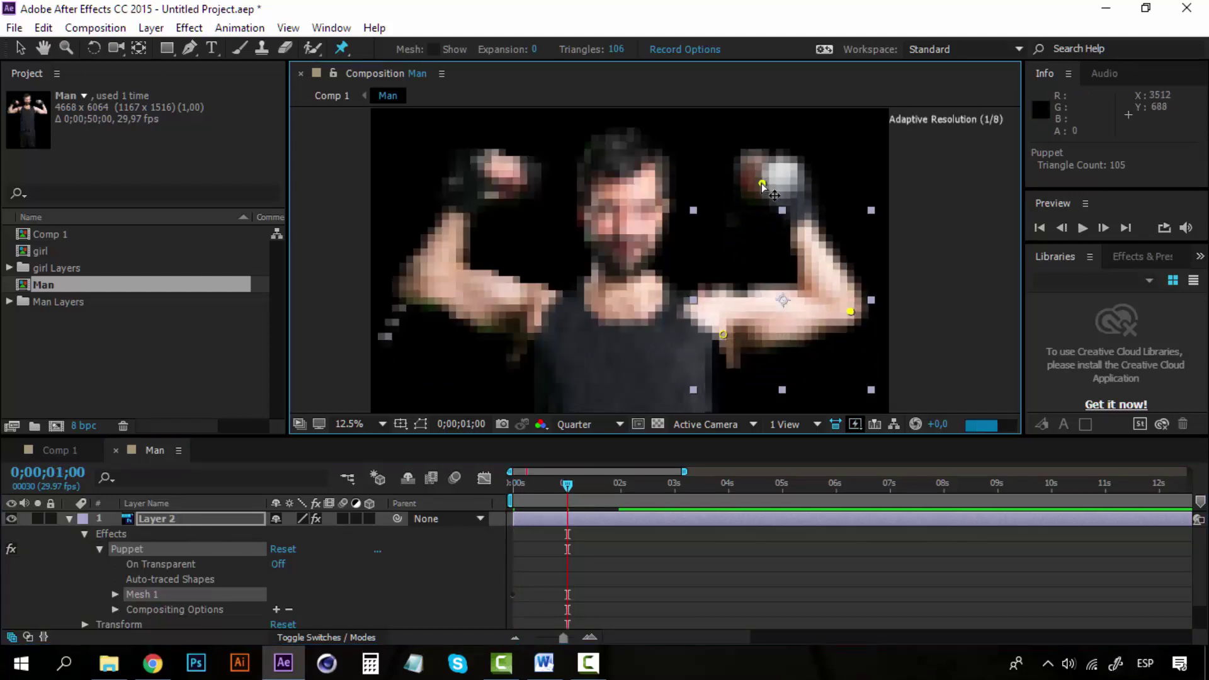
click(115, 593)
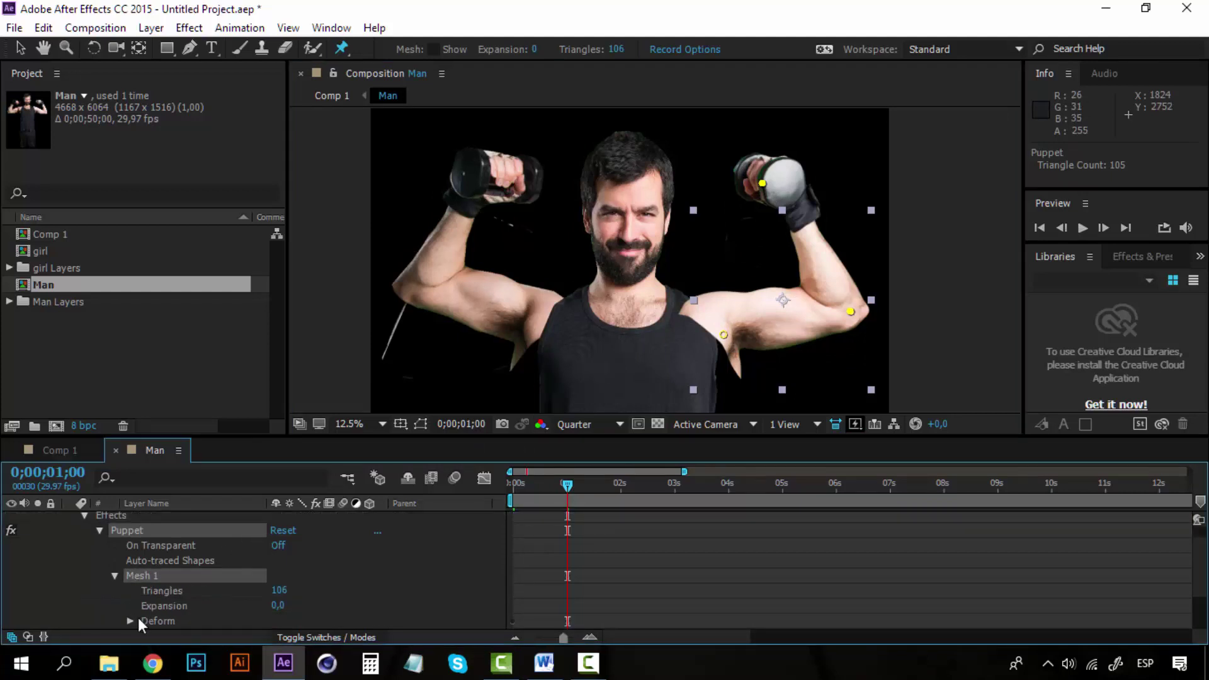
click(131, 620)
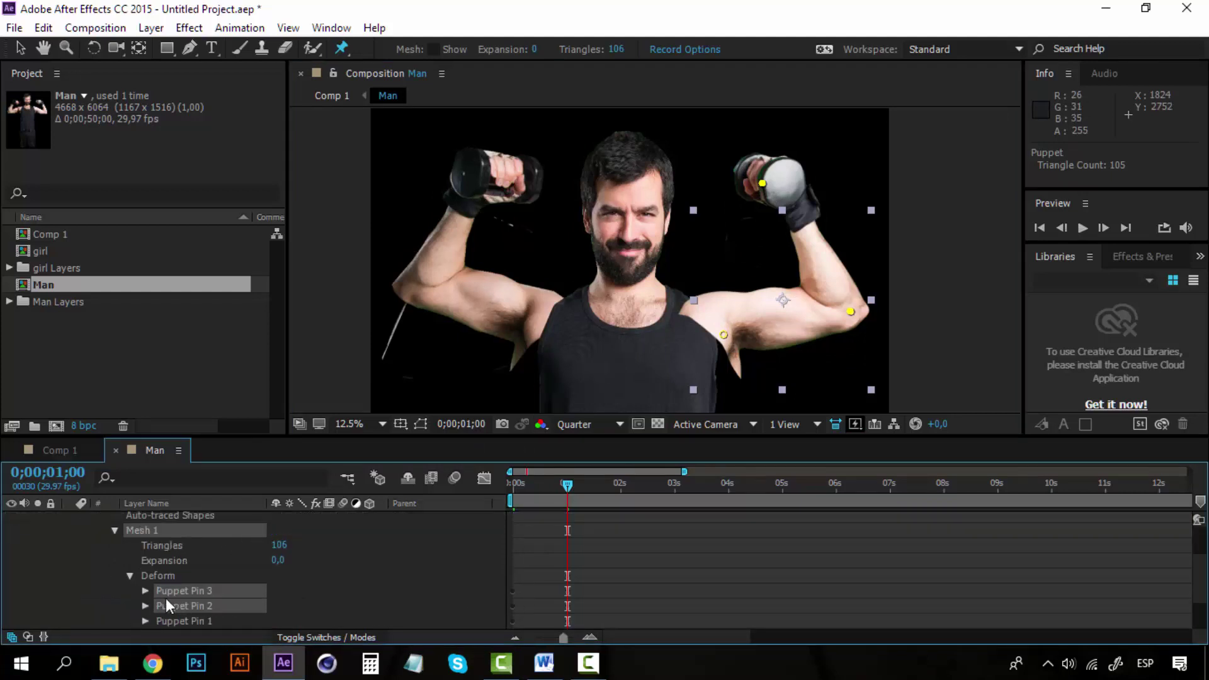
click(146, 590)
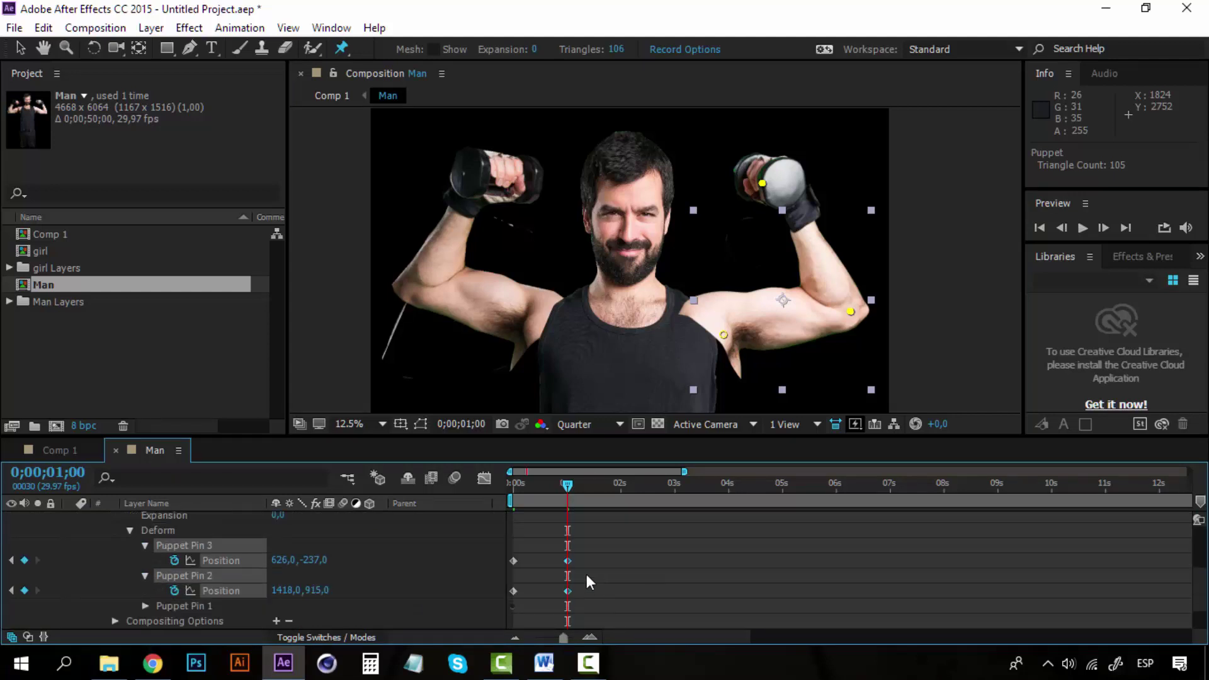
Paste the 0s pose keyframes at about 2 s and move Layer 2 to the bottom
drag(527, 553, 505, 592)
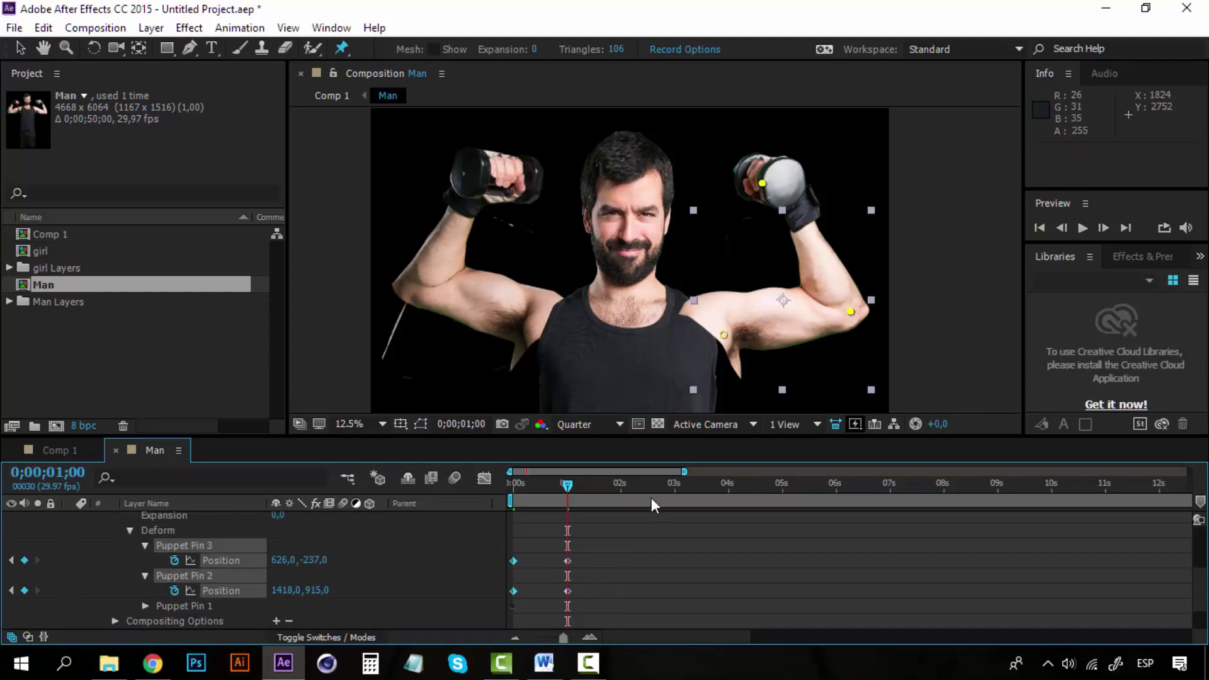
key(ctrl+c)
click(618, 482)
drag(618, 482, 489, 485)
key(ctrl+v)
scroll(205, 570, up, 5)
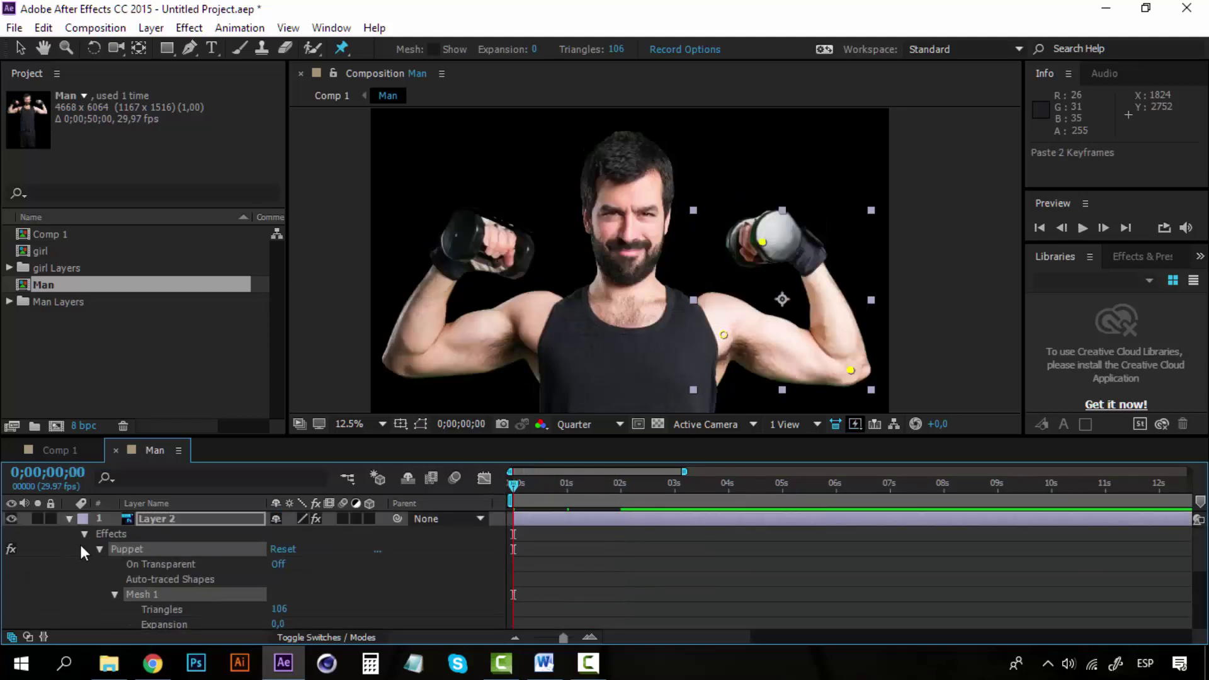
click(69, 518)
drag(145, 520, 156, 557)
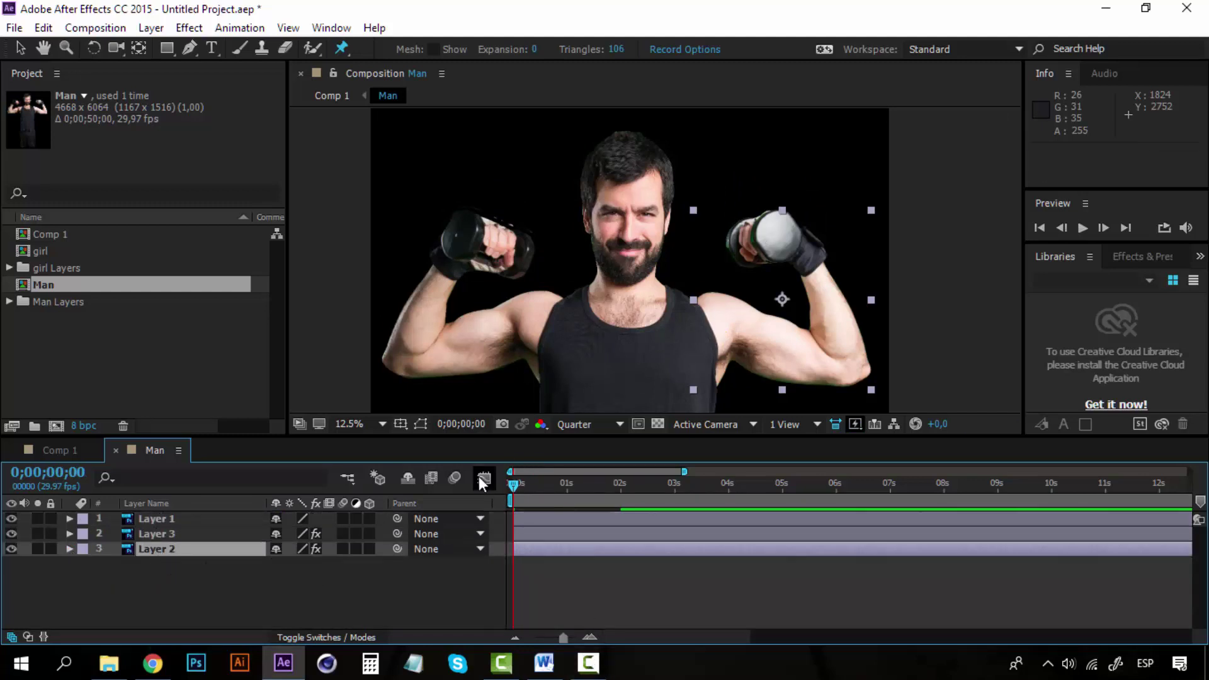
scroll(625, 309, down, 2)
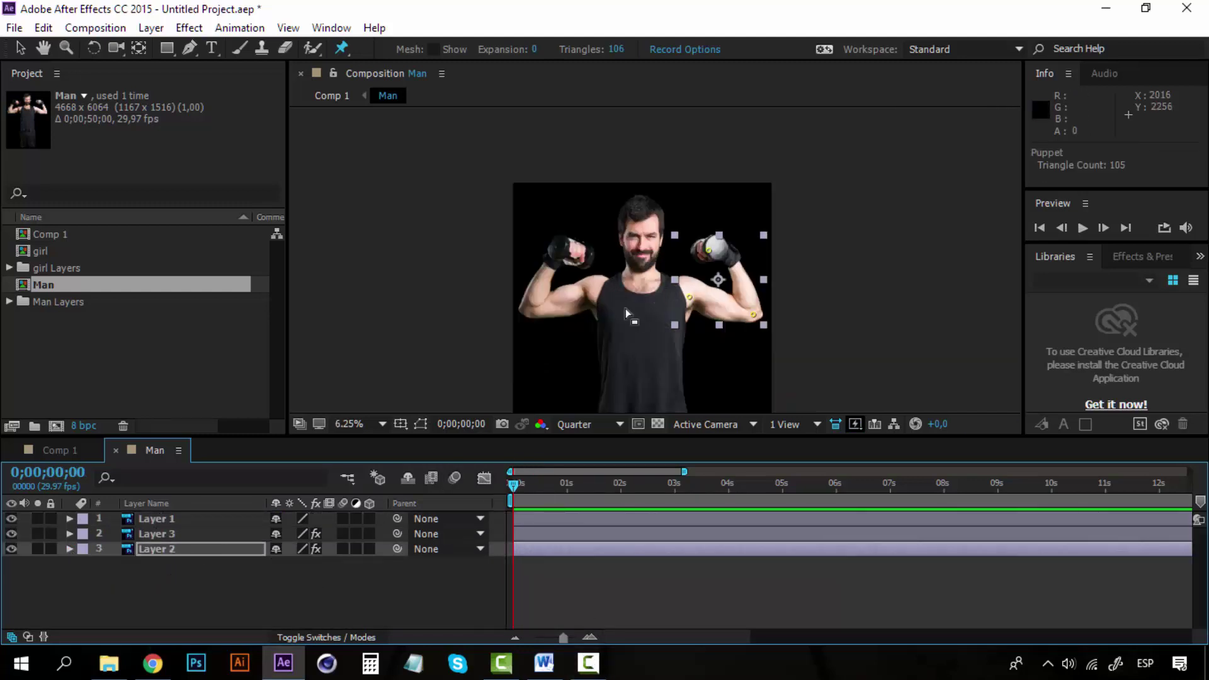
key(space)
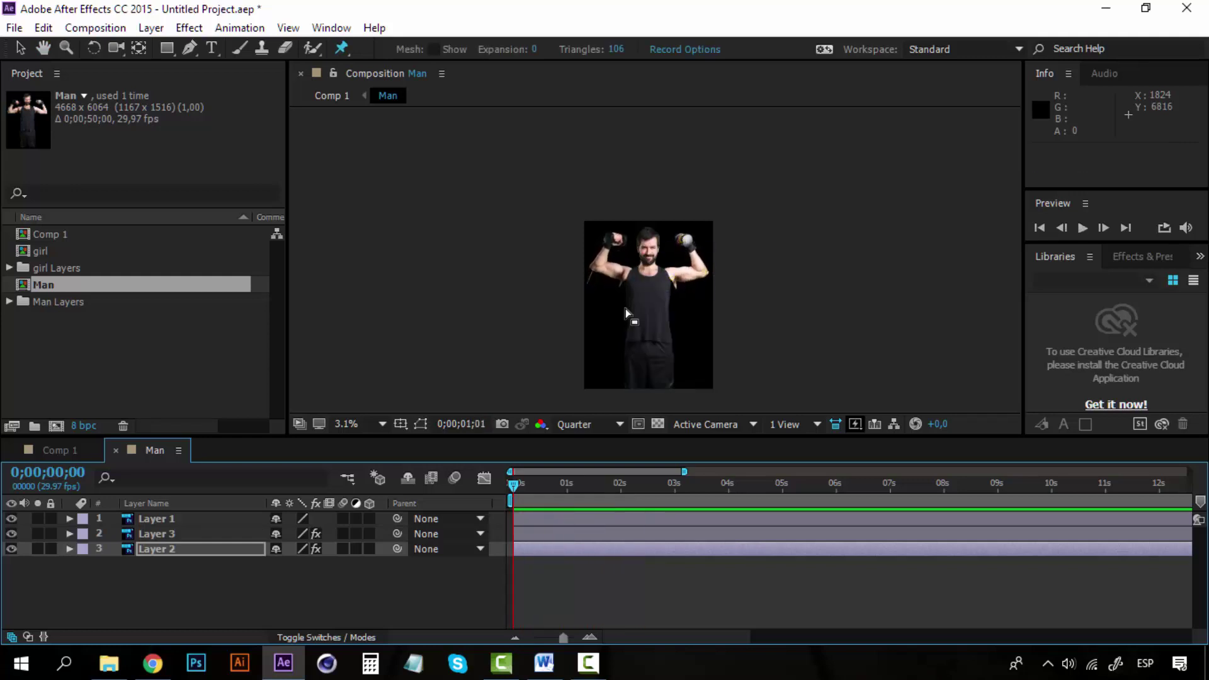
key(space)
scroll(625, 308, up, 1)
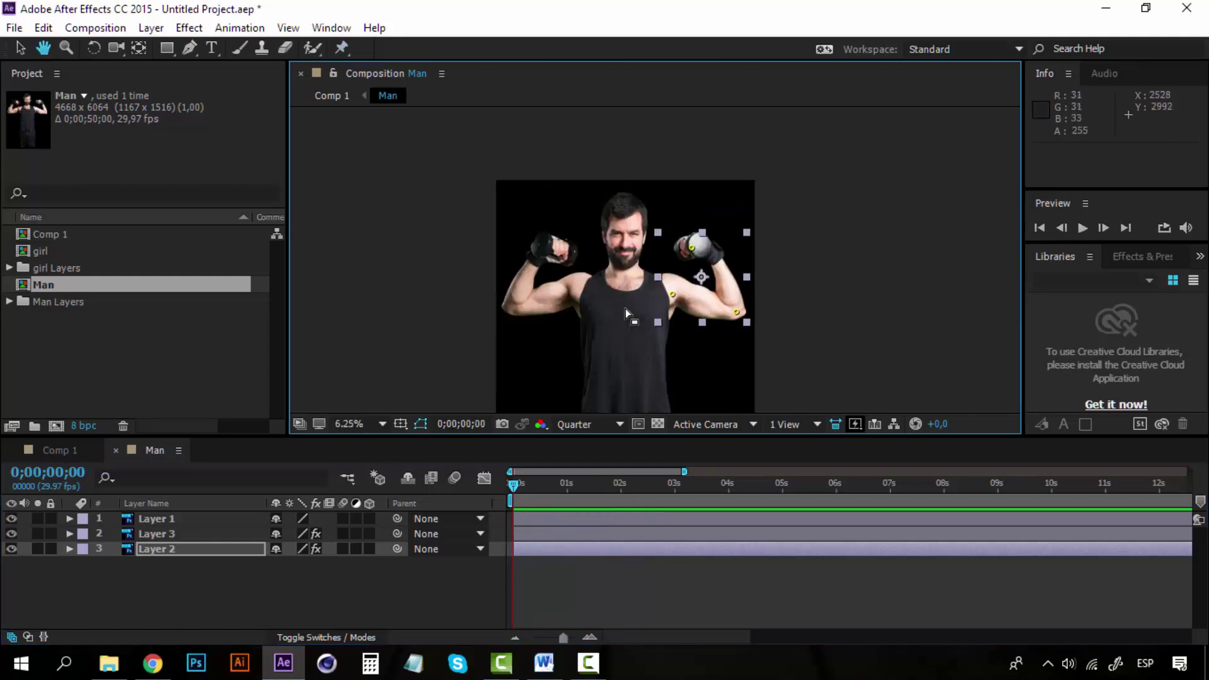